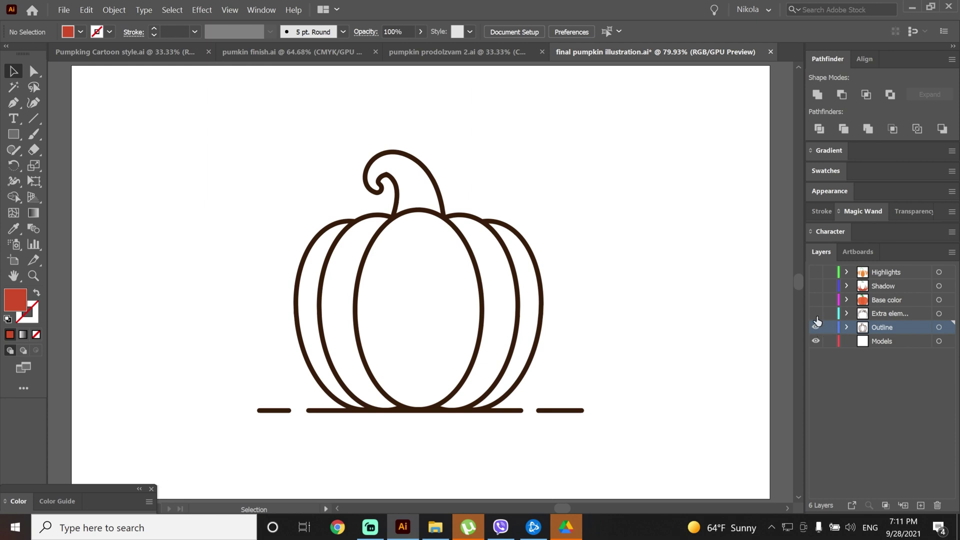
Show the hidden Extra elements, Base color, Shadow and Highlights layers of the finished pumpkin illustration.
left_click_drag(816, 313, 816, 275)
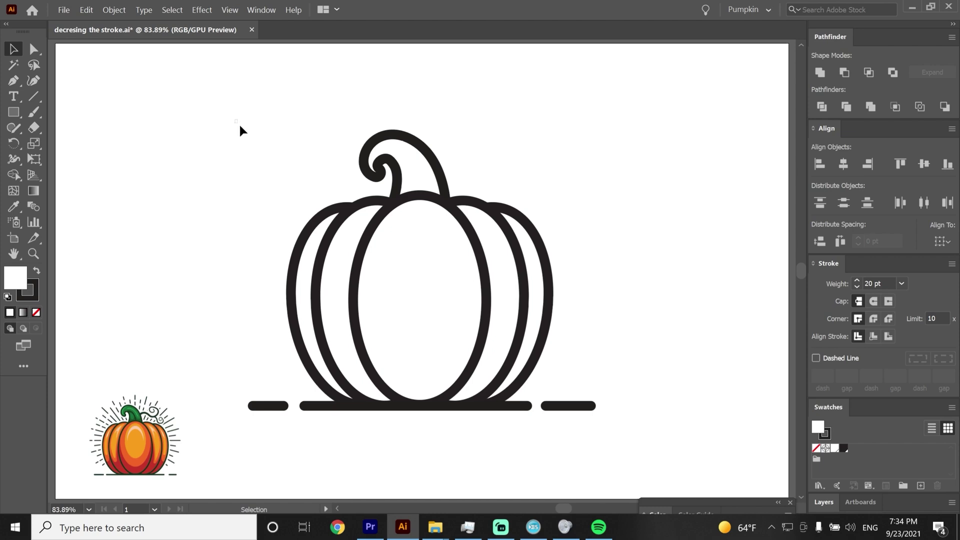
Set the stroke weight of the whole pumpkin outline, including the stem and ground lines, to 10 pt.
left_click_drag(240, 126, 611, 436)
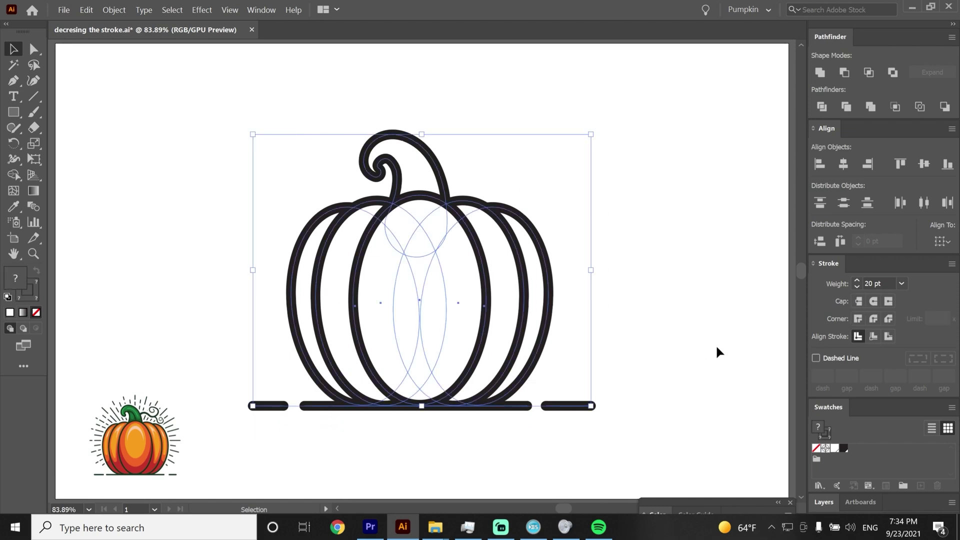
left_click(901, 284)
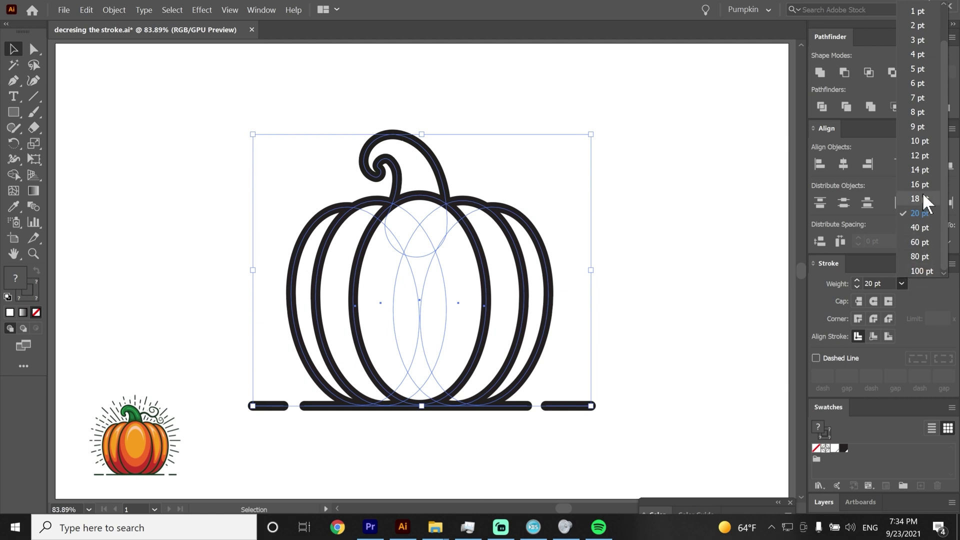
left_click(918, 134)
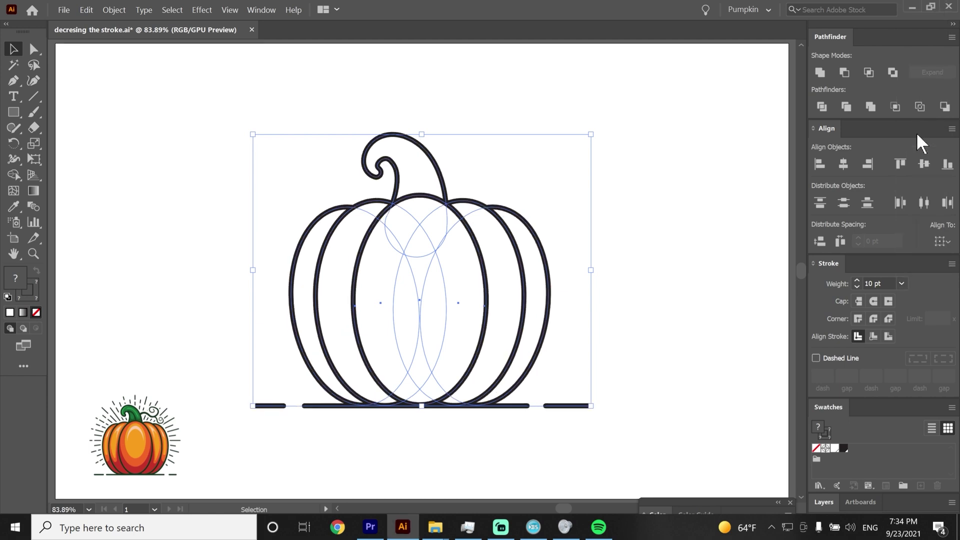
left_click(645, 171)
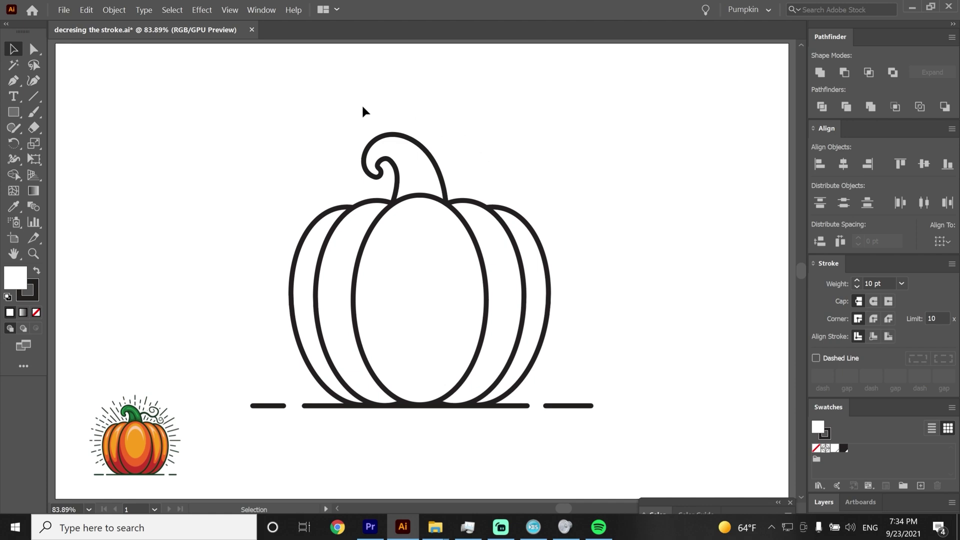
Draw an unfilled curve with the Pen tool inside the stem, from the center segment's top anchor up to the inner curl.
left_click(16, 82)
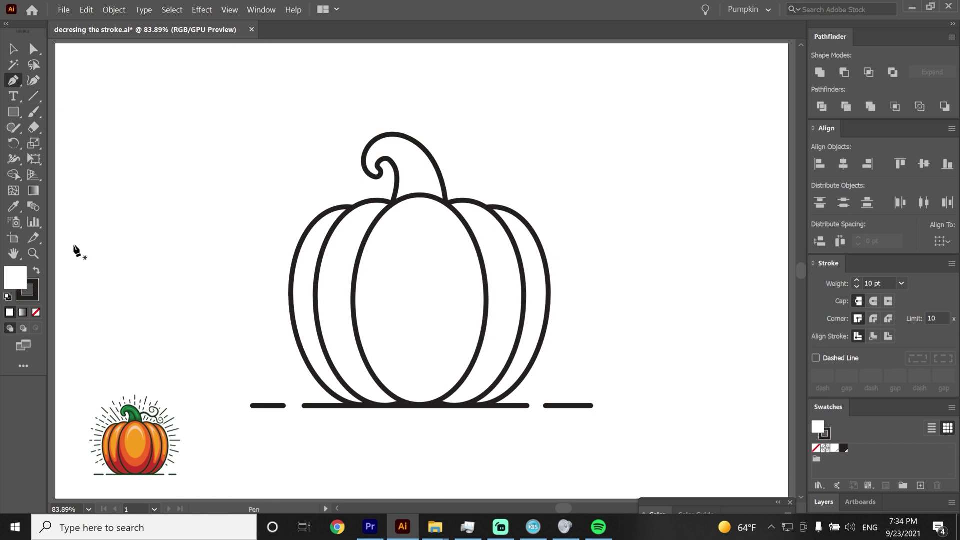
left_click(37, 309)
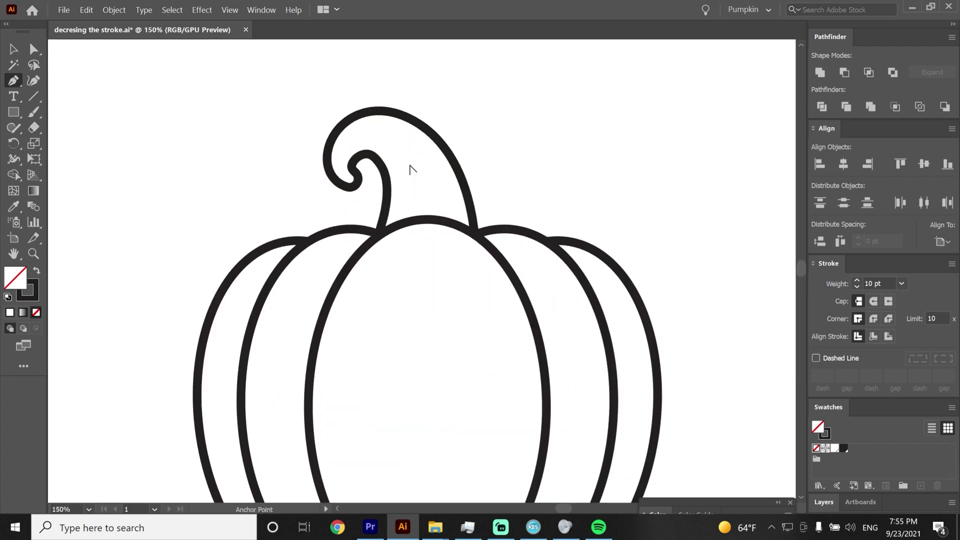
scroll(412, 163, "up", 8)
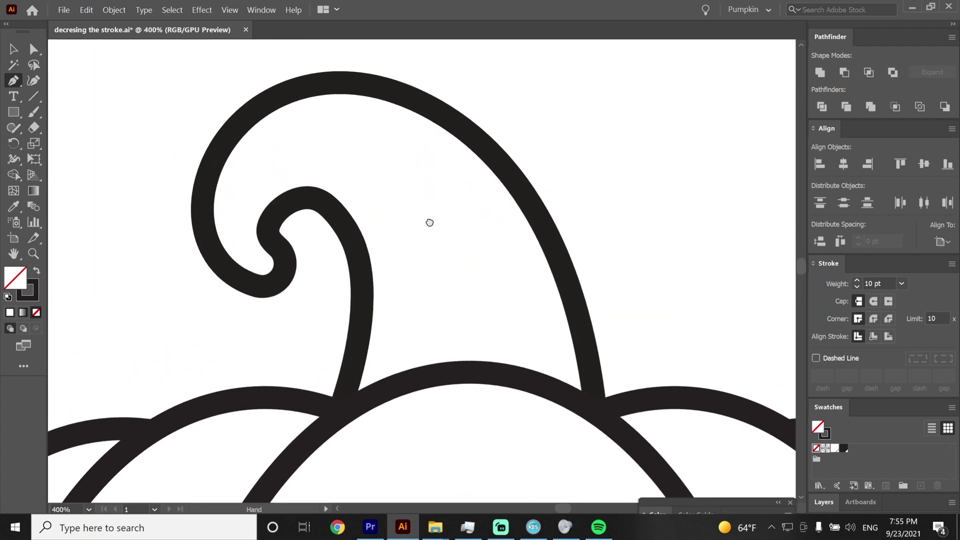
left_click_drag(430, 223, 430, 243)
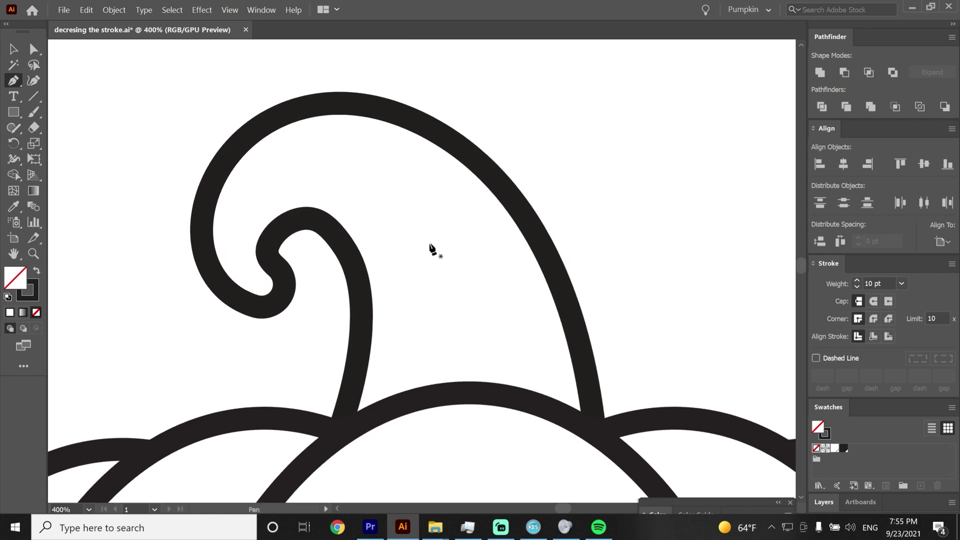
key("ctrl+y")
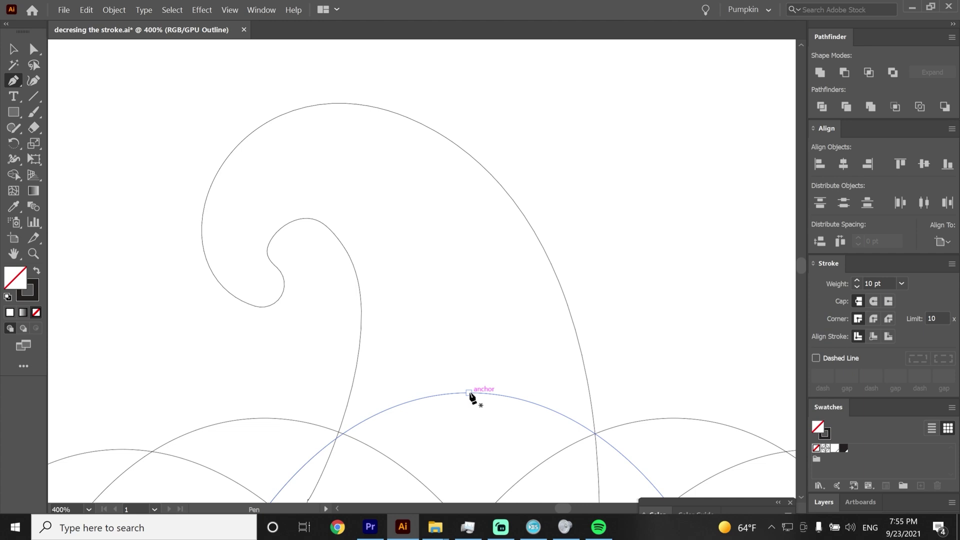
left_click(468, 393)
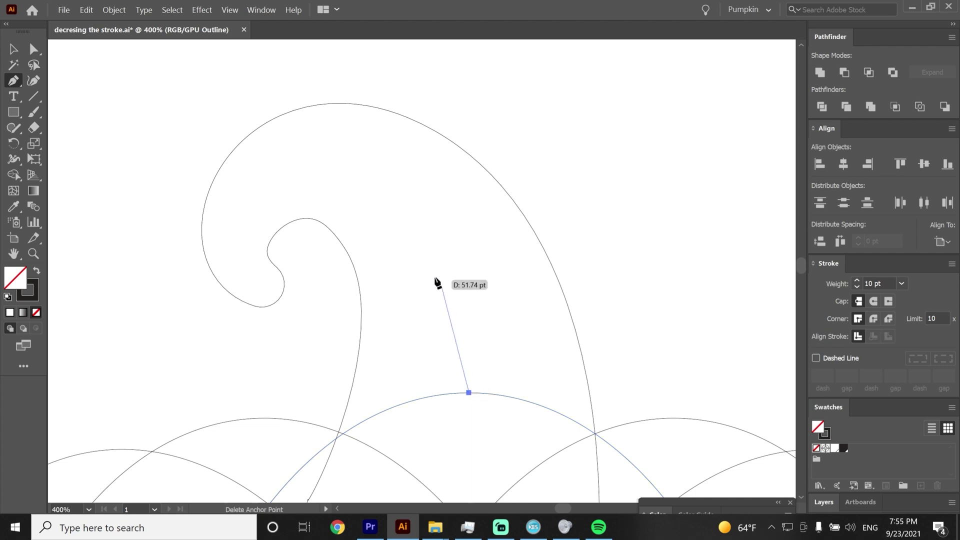
left_click(289, 223)
left_click_drag(289, 223, 149, 291)
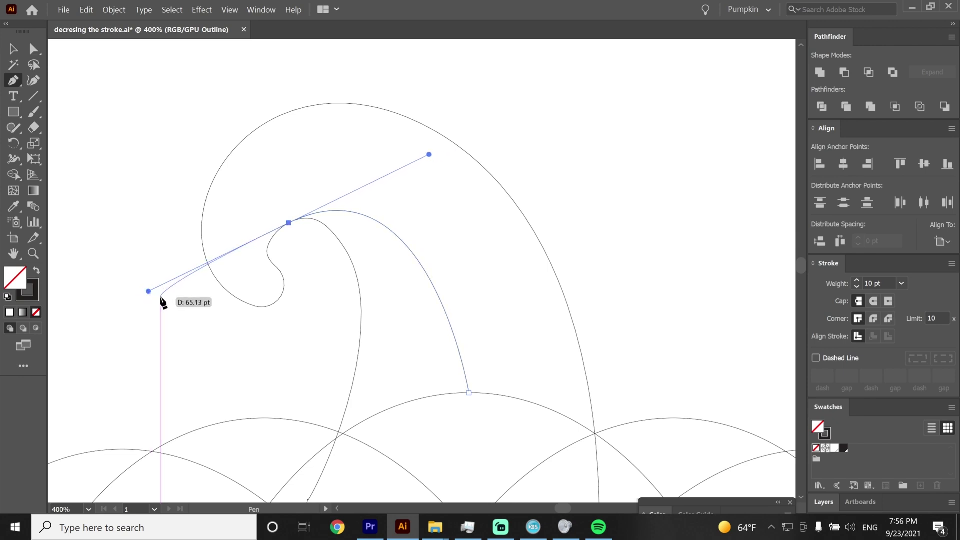
key("v")
left_click(308, 317)
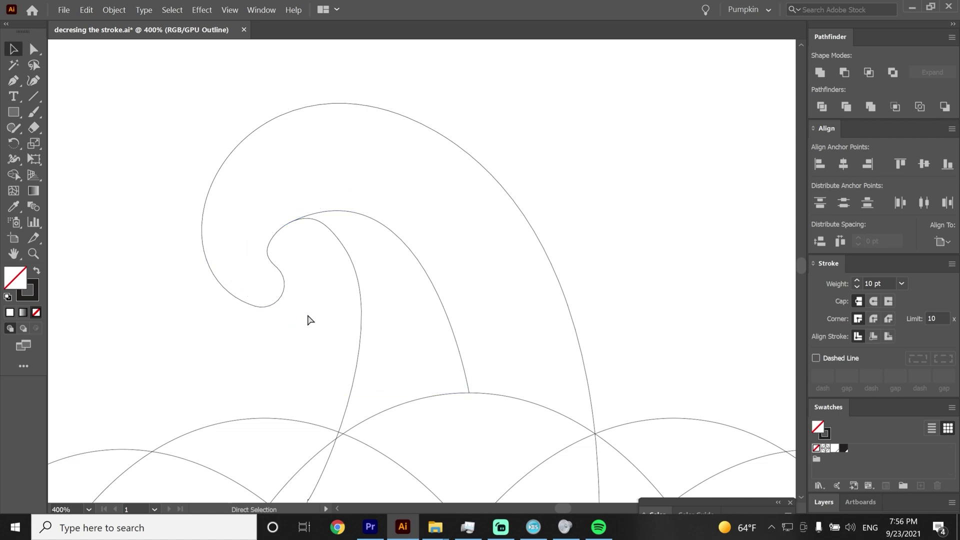
key("ctrl+y")
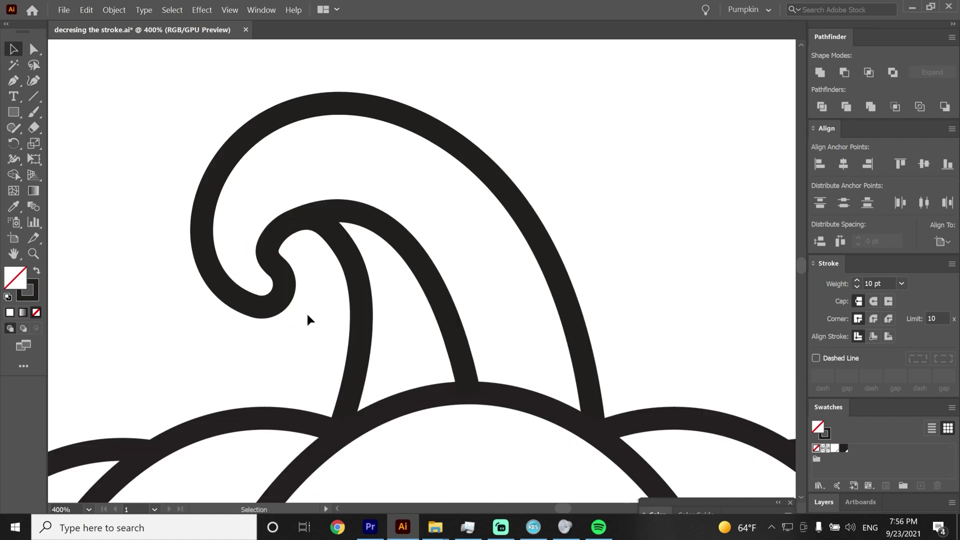
scroll(307, 312, "down", 4)
left_click_drag(343, 323, 354, 299)
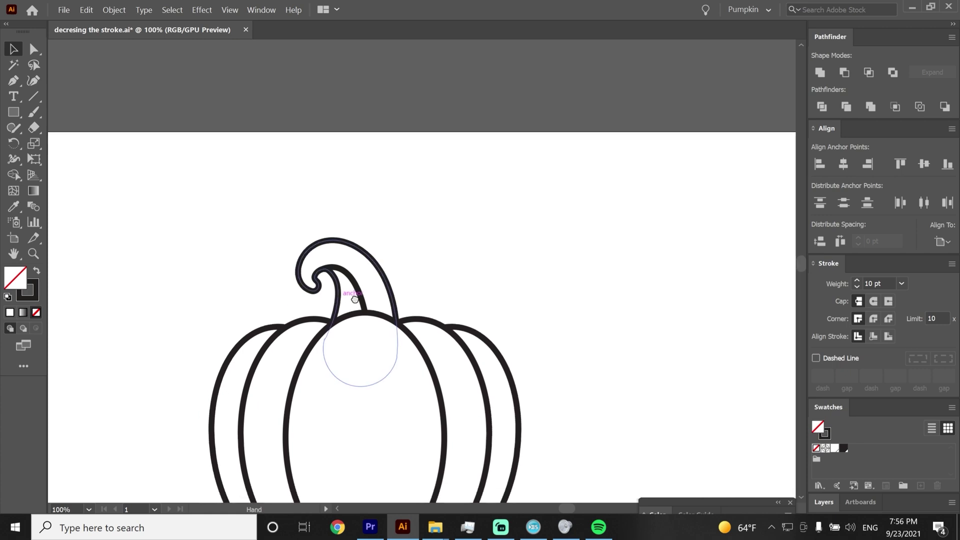
key("ctrl+0")
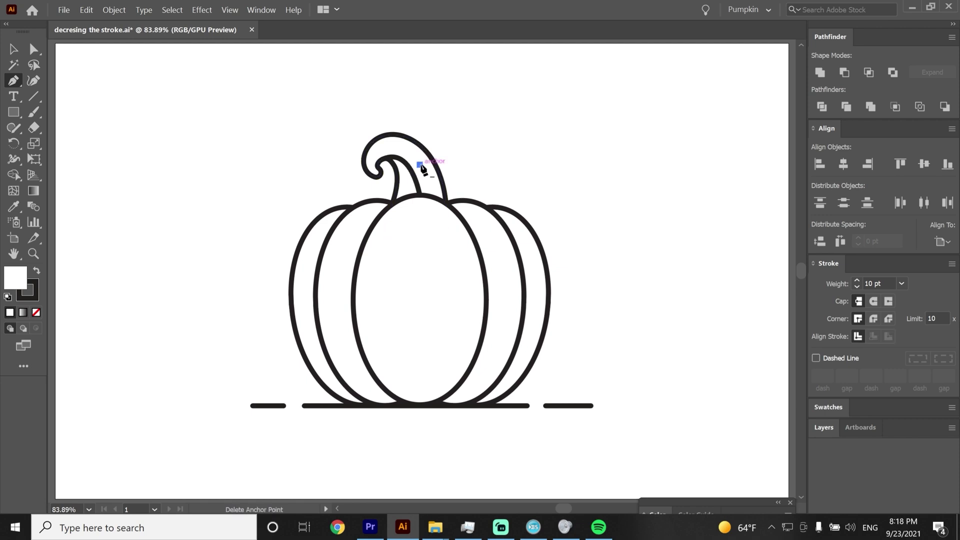
Draw a wavy vine with a curled end from inside the stem using the Pen tool, and remove its fill.
left_click(419, 164)
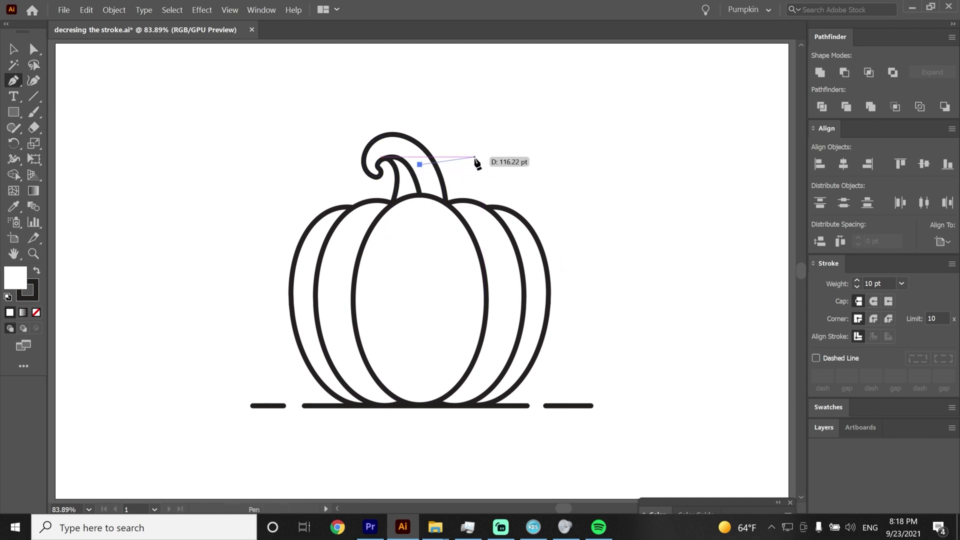
mouse_move(471, 159)
left_mouse_down()
mouse_move(502, 171)
mouse_move(524, 135)
mouse_move(478, 138)
mouse_move(508, 148)
left_mouse_up()
left_click(14, 48)
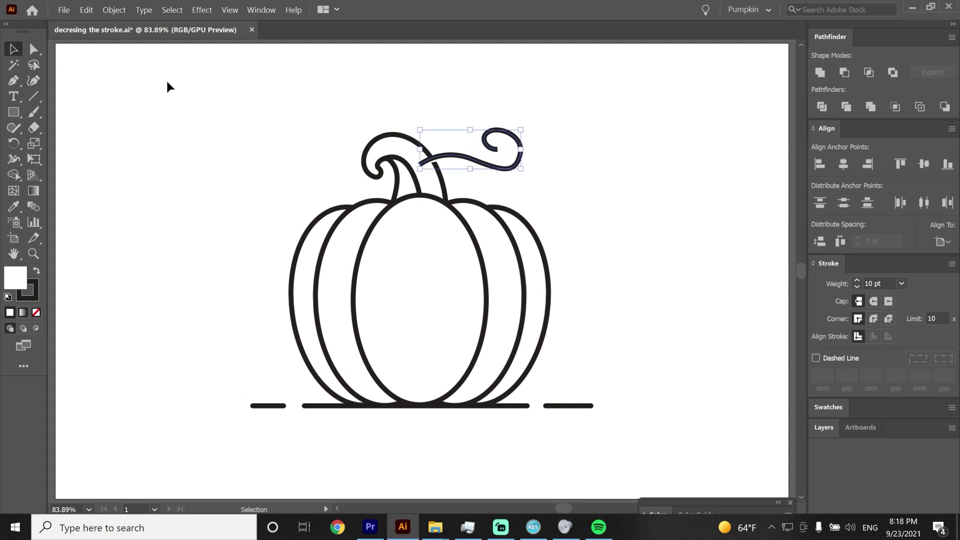
left_click(270, 100)
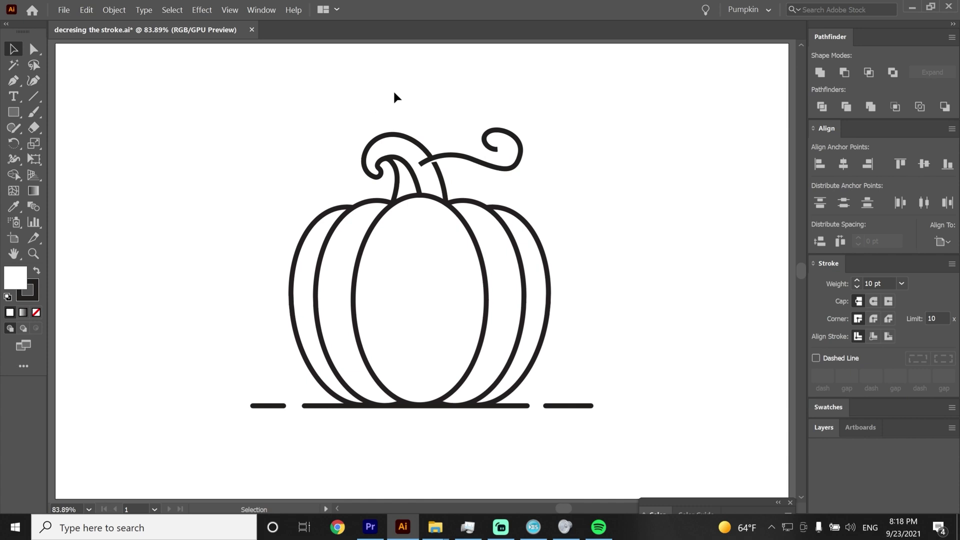
left_click(466, 155)
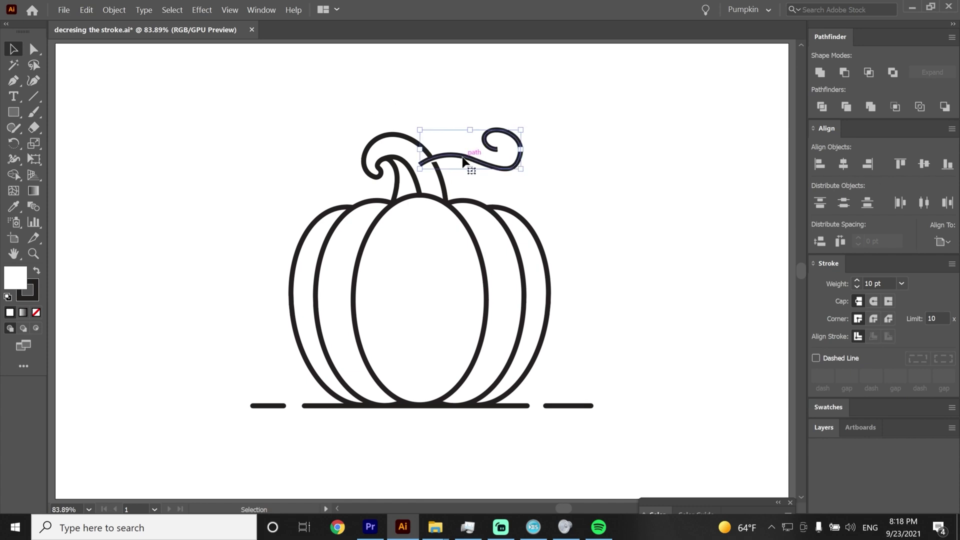
left_click(36, 311)
Taper the vine with the Width tool, widening its stem end to about 29 pt, and give it round caps and corners.
left_click(14, 158)
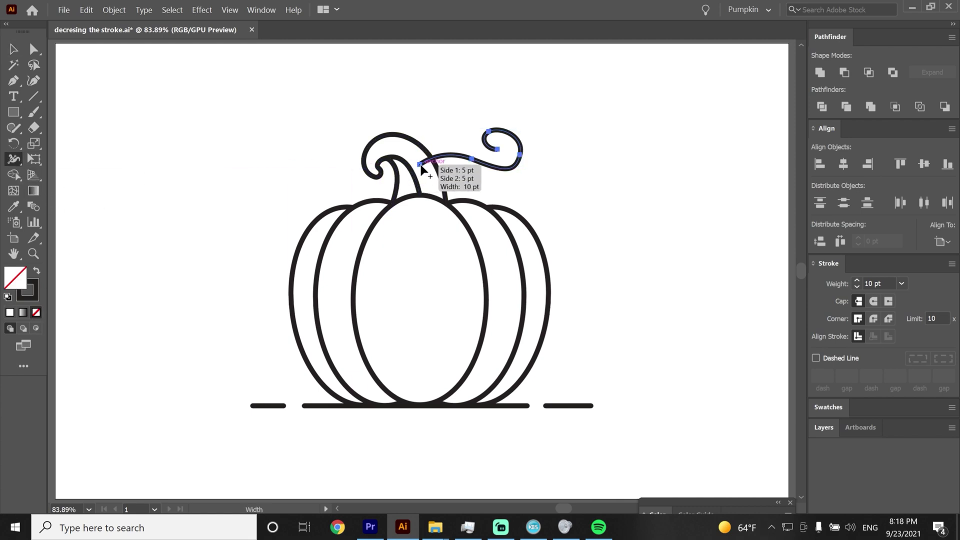
left_click_drag(415, 164, 424, 170)
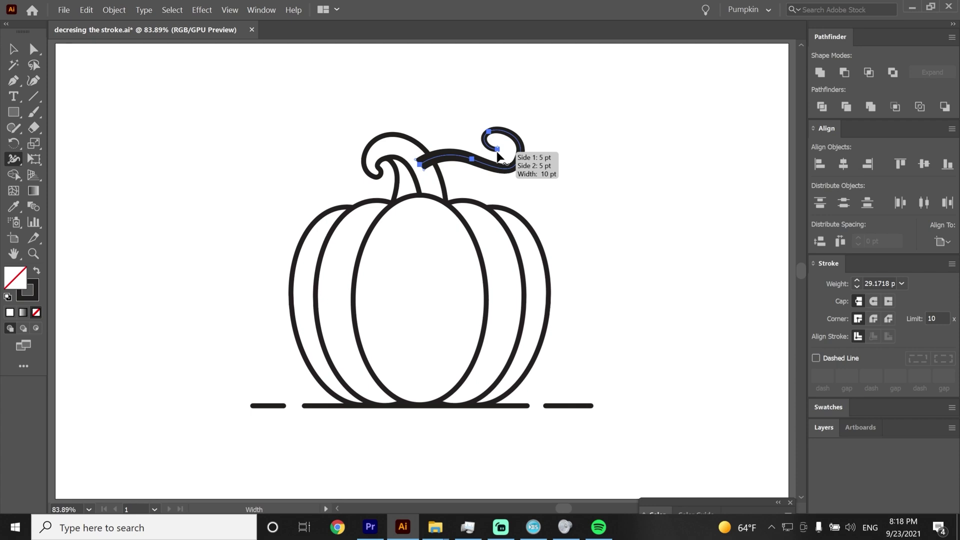
key("v")
left_click(872, 318)
left_click(870, 300)
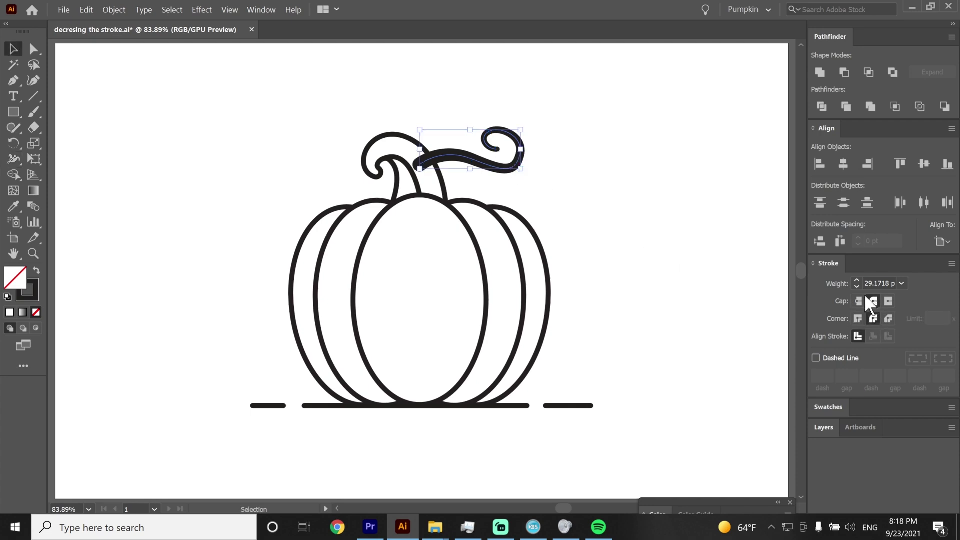
left_click(644, 169)
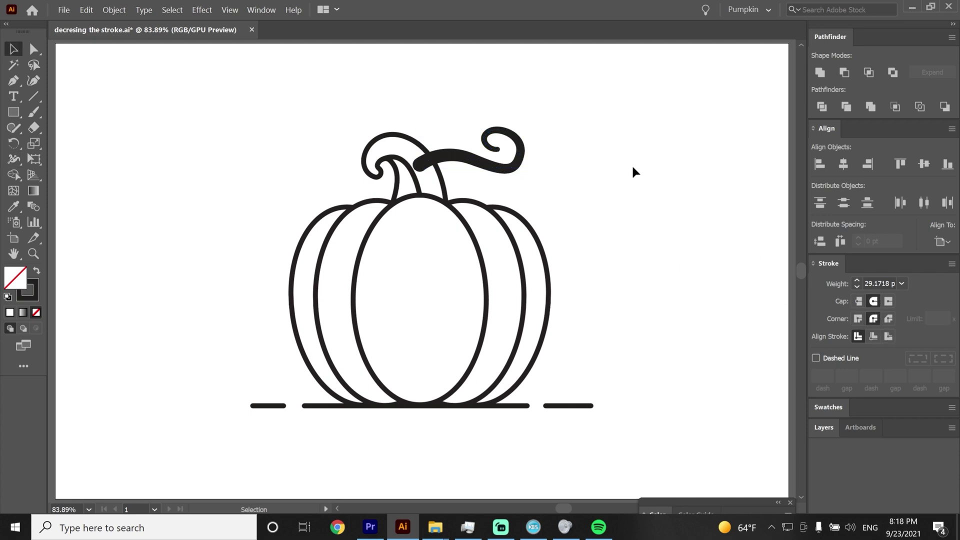
Reshape the vine's curl into a smoother, wider loop and shift its thick starting anchor slightly away from the stem's center.
key("a")
left_click(519, 159)
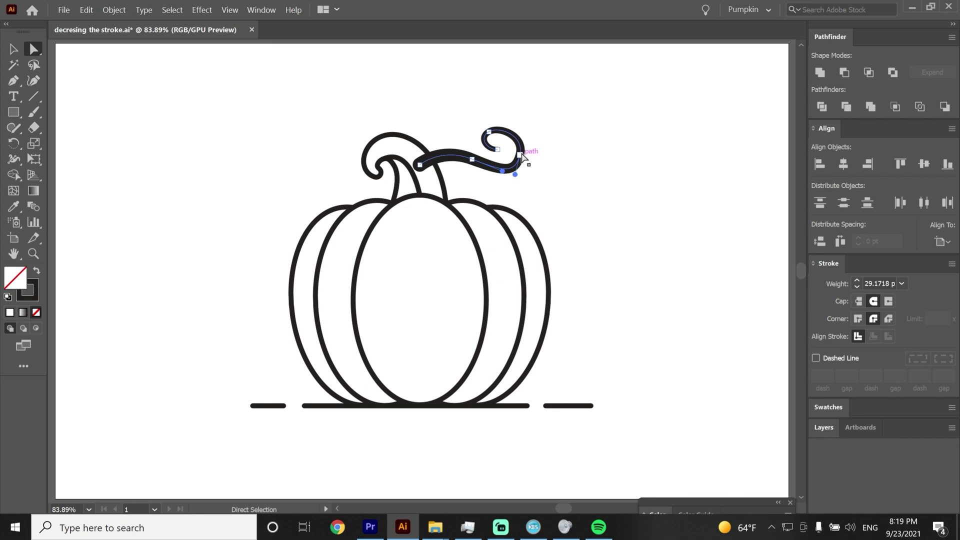
mouse_move(522, 156)
left_mouse_down()
mouse_move(499, 151)
mouse_move(509, 143)
left_mouse_up()
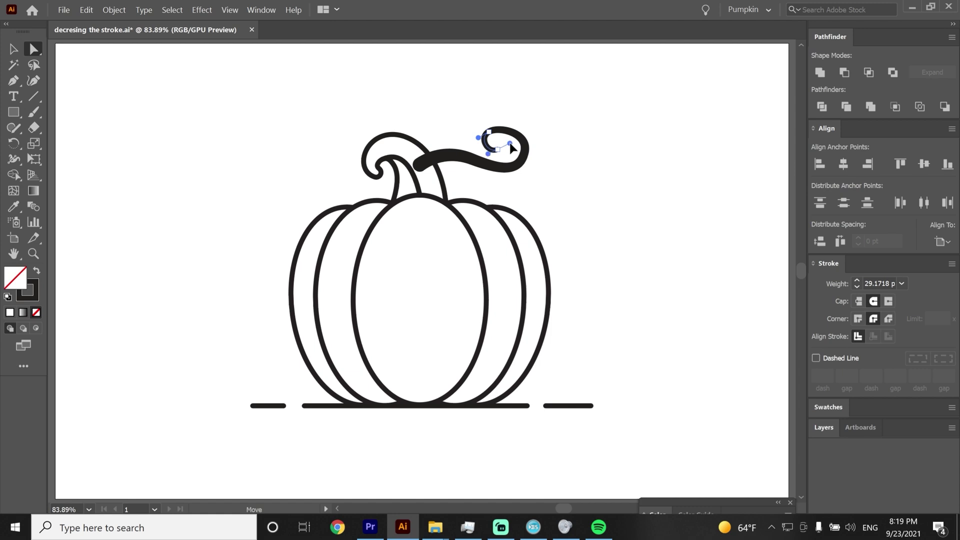
left_click(561, 134)
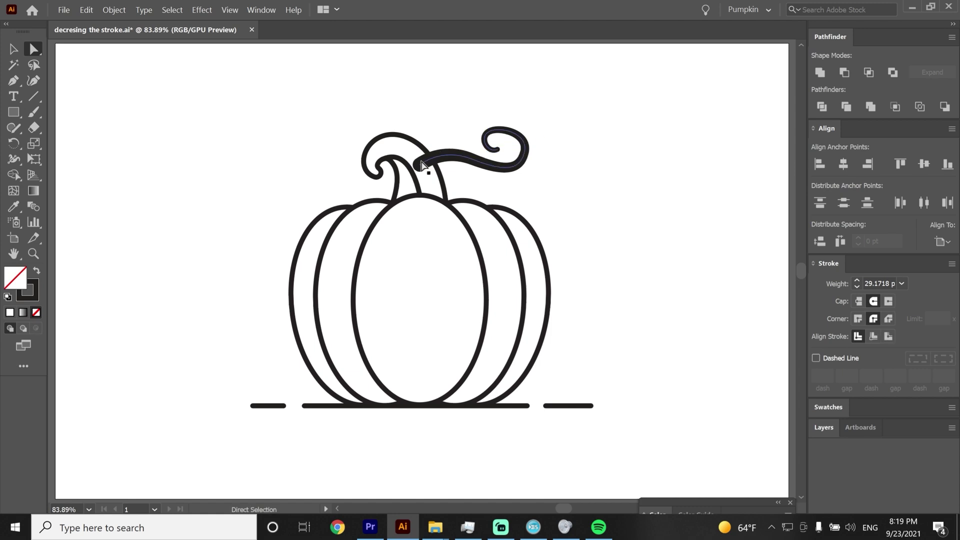
left_click_drag(419, 165, 426, 169)
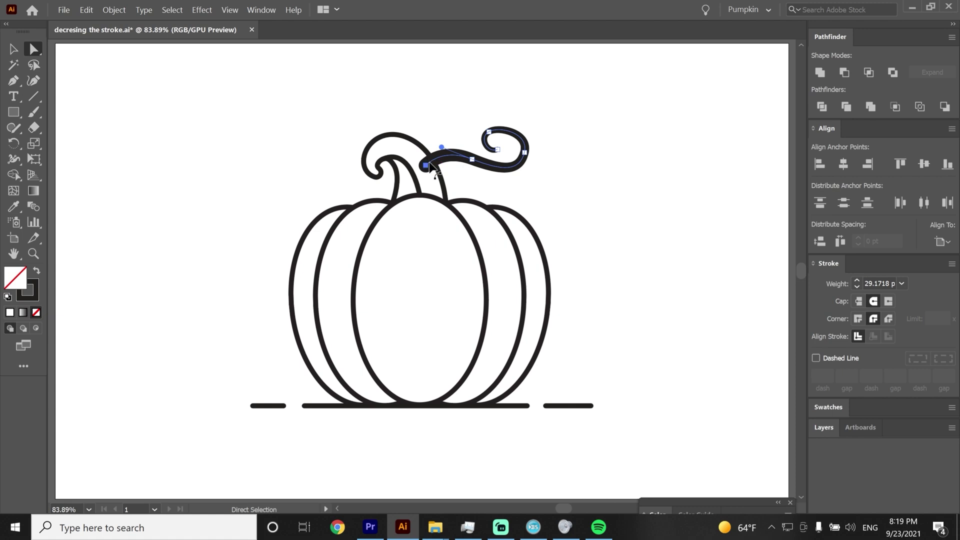
key("v")
left_click(488, 172)
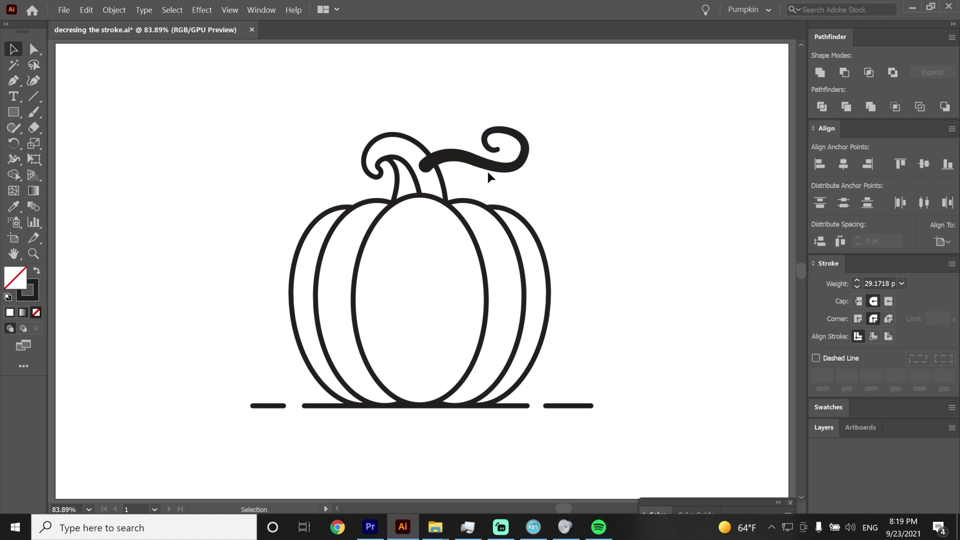
Draw a smaller curled tendril branching downward from the underside of the main vine.
left_click_drag(487, 169, 530, 186)
left_click_drag(472, 196, 533, 193)
left_click(537, 189)
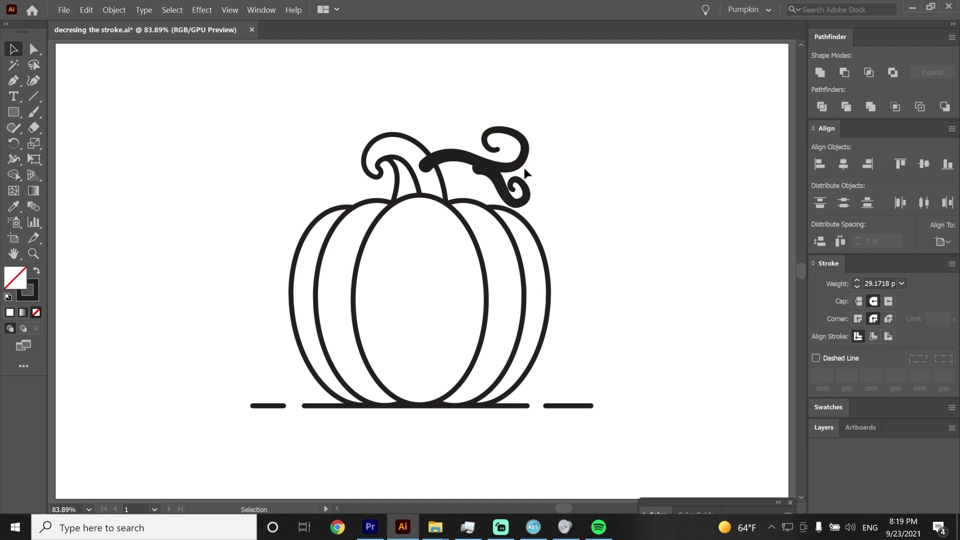
Join the tendril's starting anchor to the main vine's path in Outline view and refine its curled end.
left_click(499, 176)
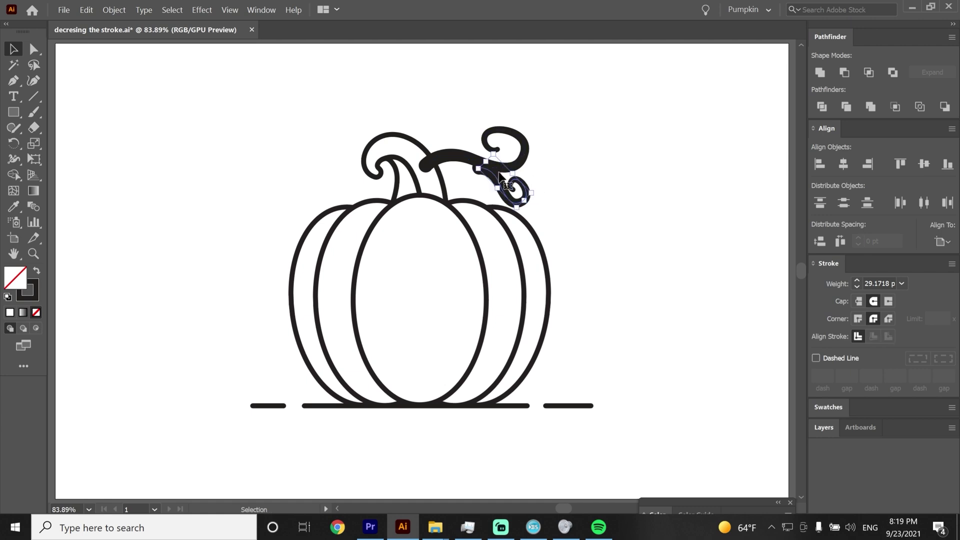
key("ctrl+y")
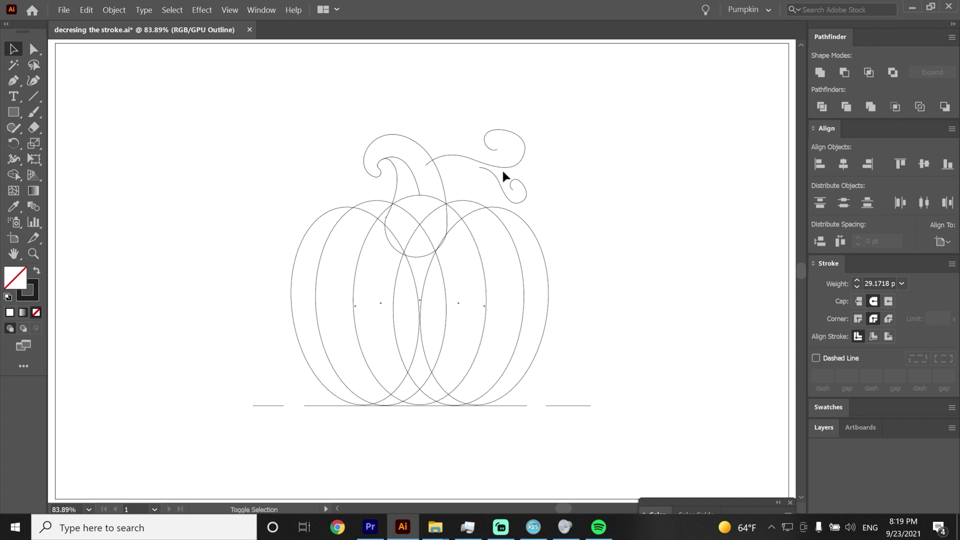
key("a")
left_click(478, 162)
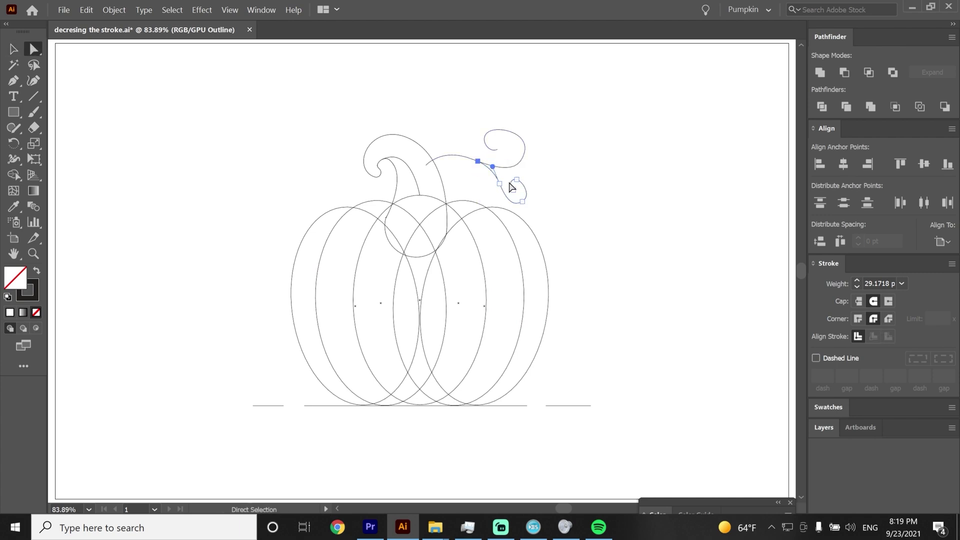
left_click(540, 171)
left_click_drag(516, 193, 510, 189)
left_click(539, 191)
key("ctrl+y")
Scale the tendril to about 94 by 81 pt with a 20 pt stroke and move it along the vine closer to the stem.
key("v")
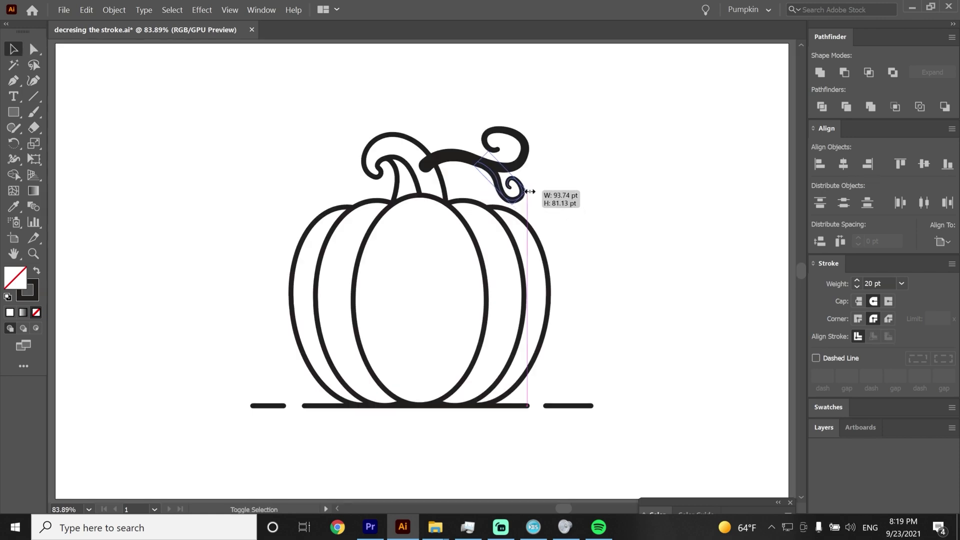
left_click(514, 200)
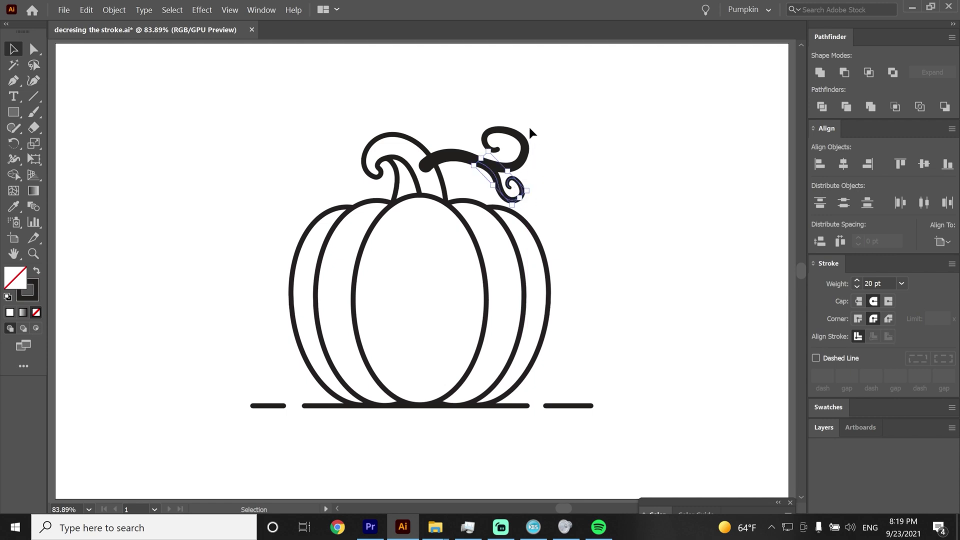
left_click_drag(496, 190, 468, 184)
left_click(535, 180)
left_click(585, 180)
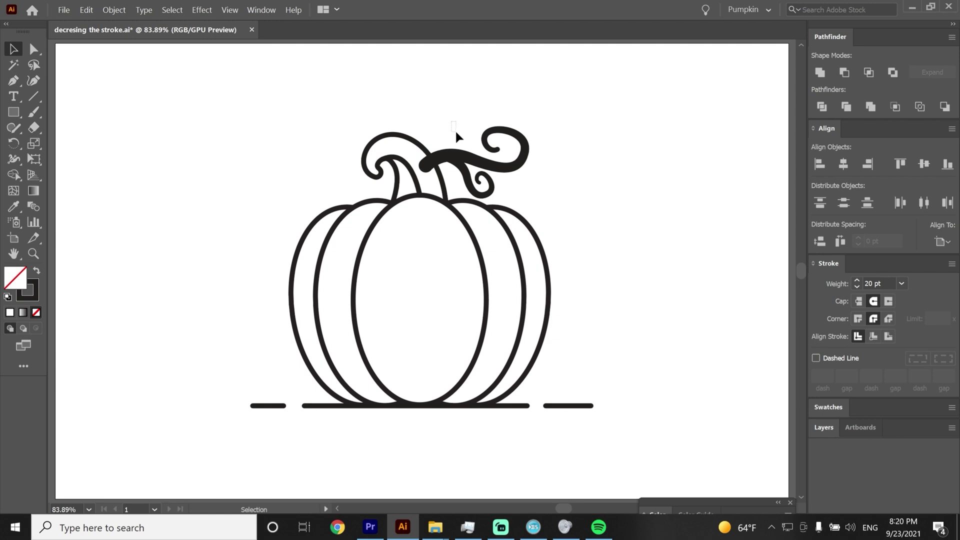
Expand the appearance of the main vine and its tendril and unite them into a single shape.
left_click(494, 191)
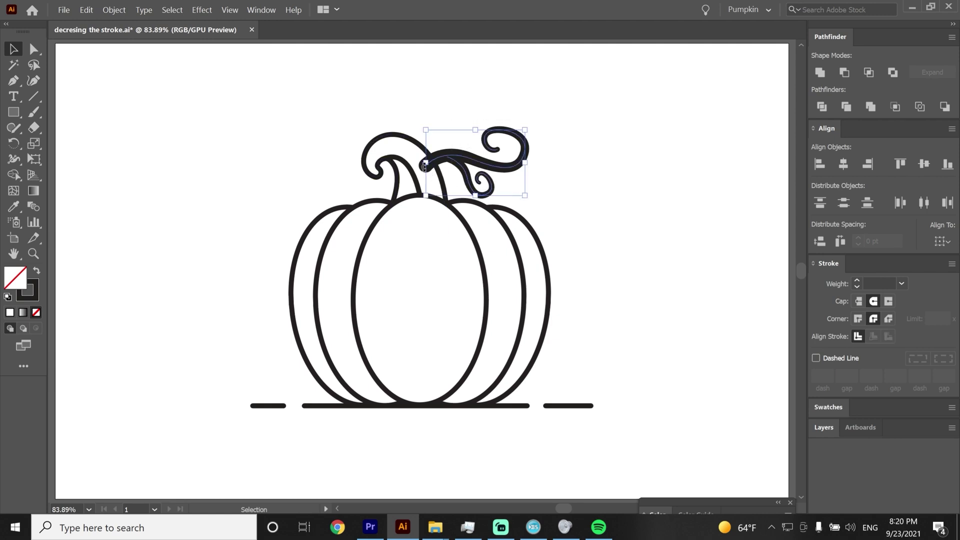
left_click(115, 10)
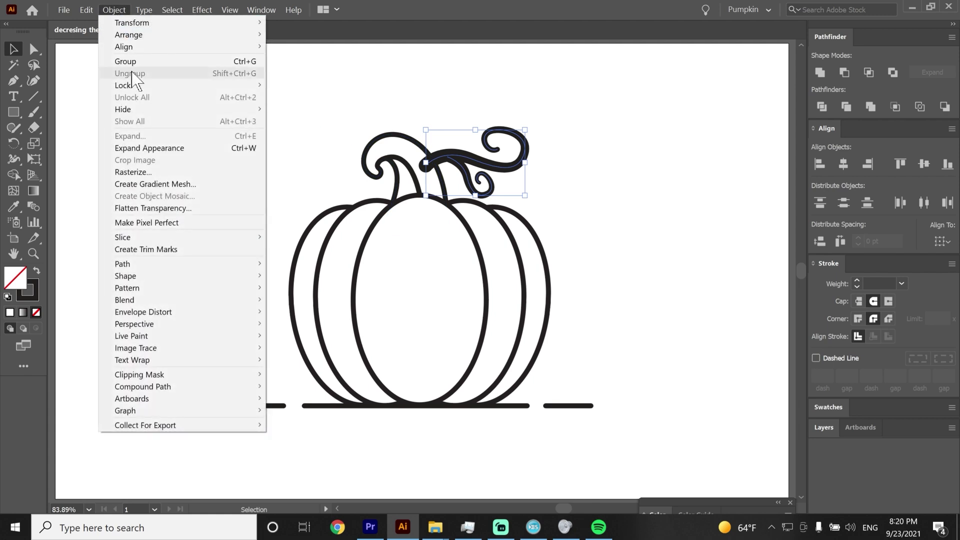
left_click(148, 150)
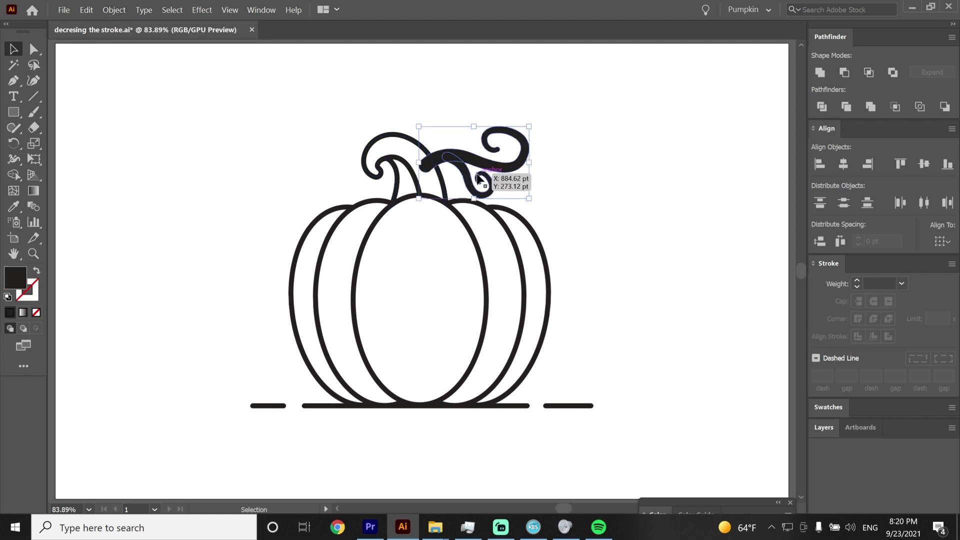
left_click(820, 72)
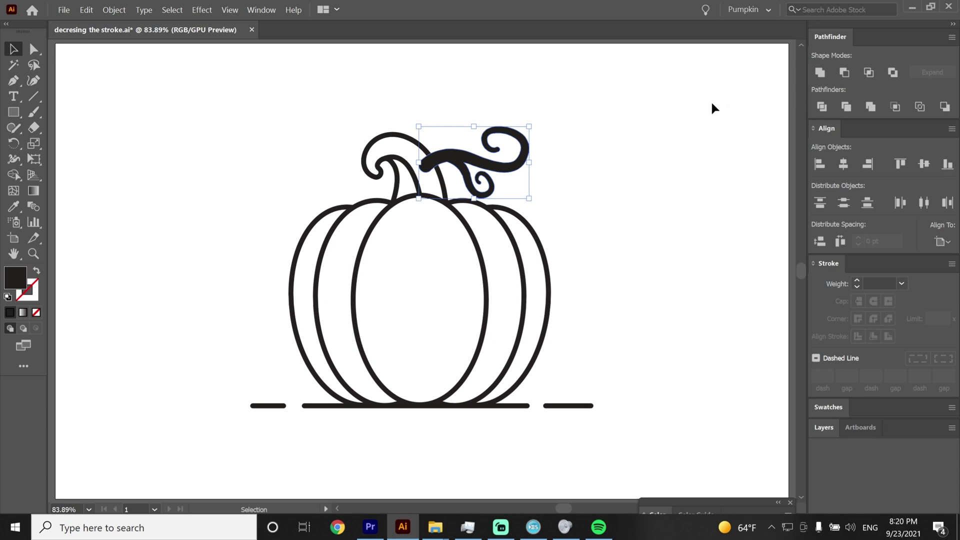
left_click(489, 107)
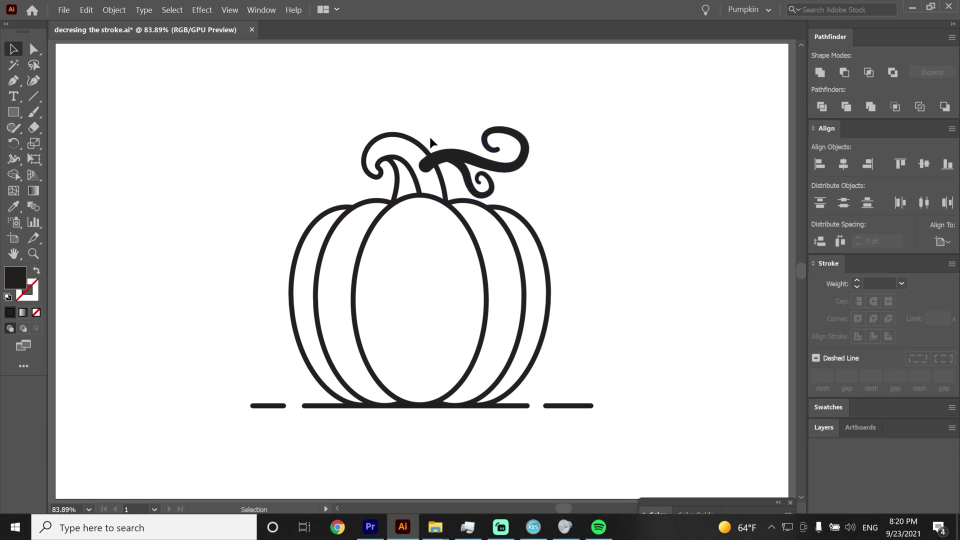
Try to round the sharp corner where the tendril leaves the vine's underside, using a radius of about 8 pt.
left_click(33, 49)
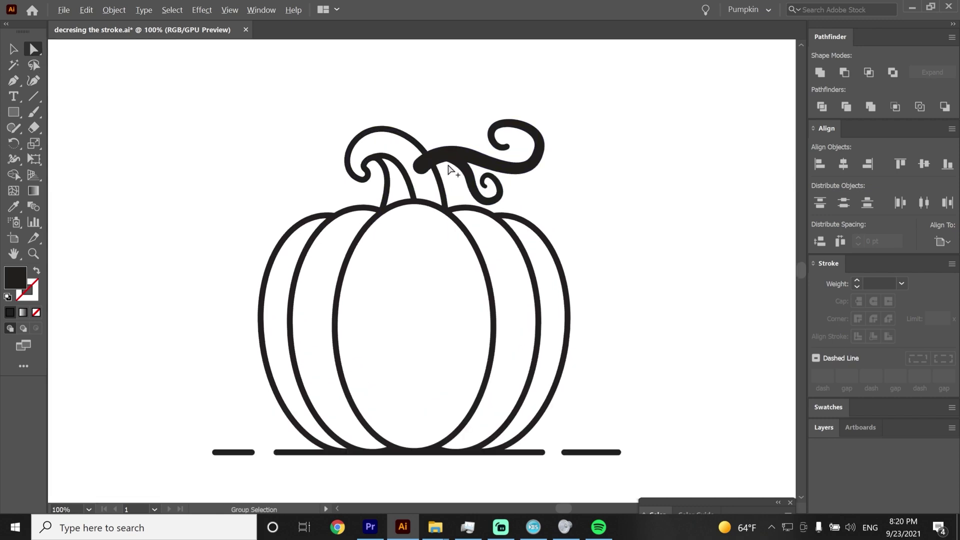
scroll(445, 165, "up", 5)
left_click(450, 164)
left_click_drag(449, 175, 435, 246)
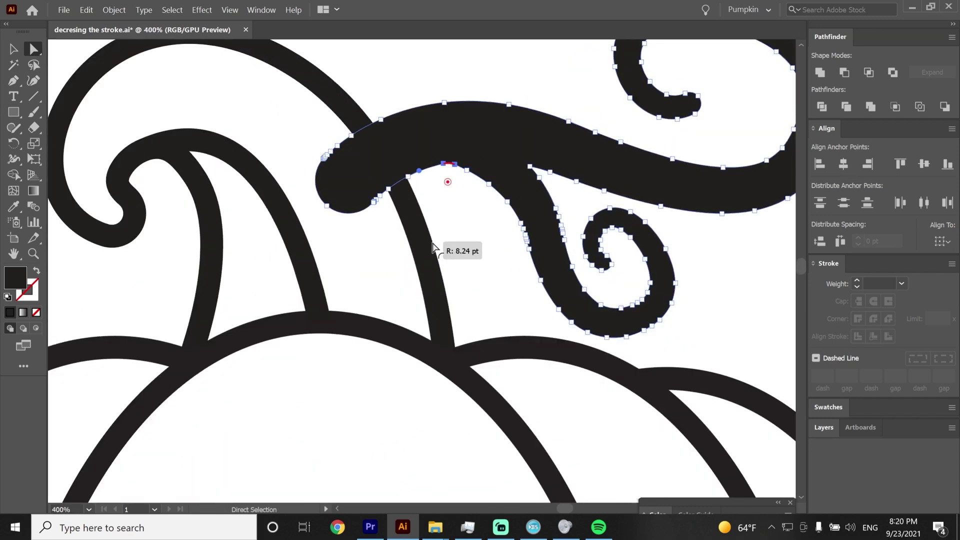
left_click(461, 221)
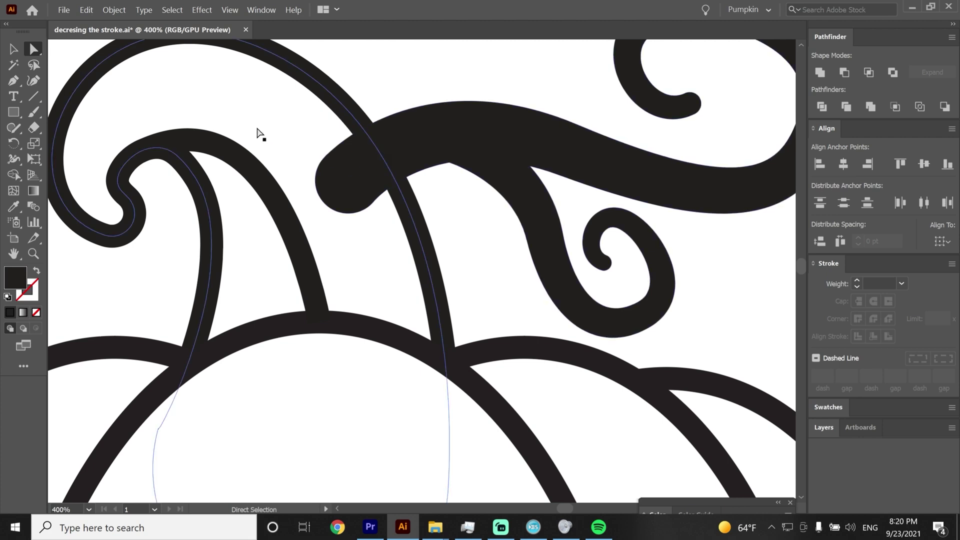
Draw a curved cutting shape under the vine and tendril junction and subtract it from the vine to smooth the transition.
left_click(17, 80)
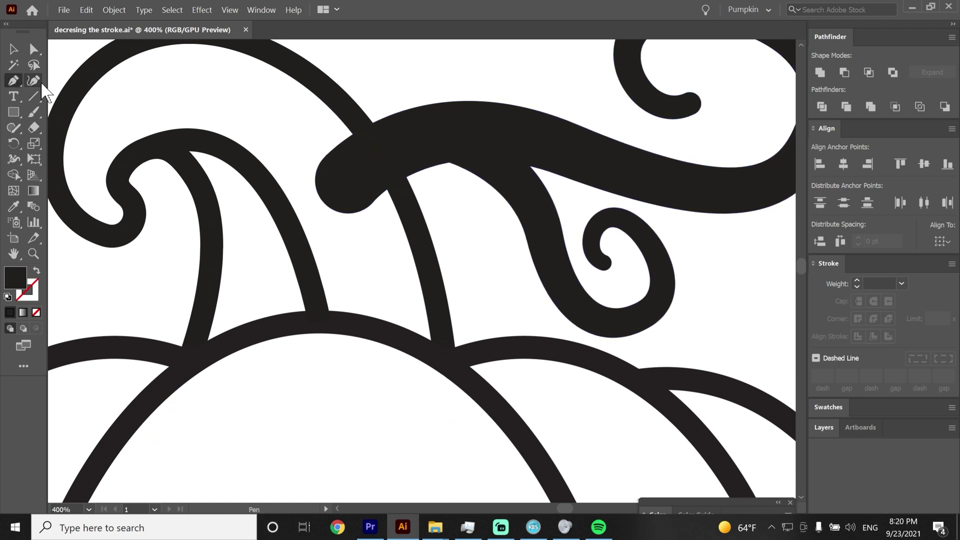
left_click(520, 222)
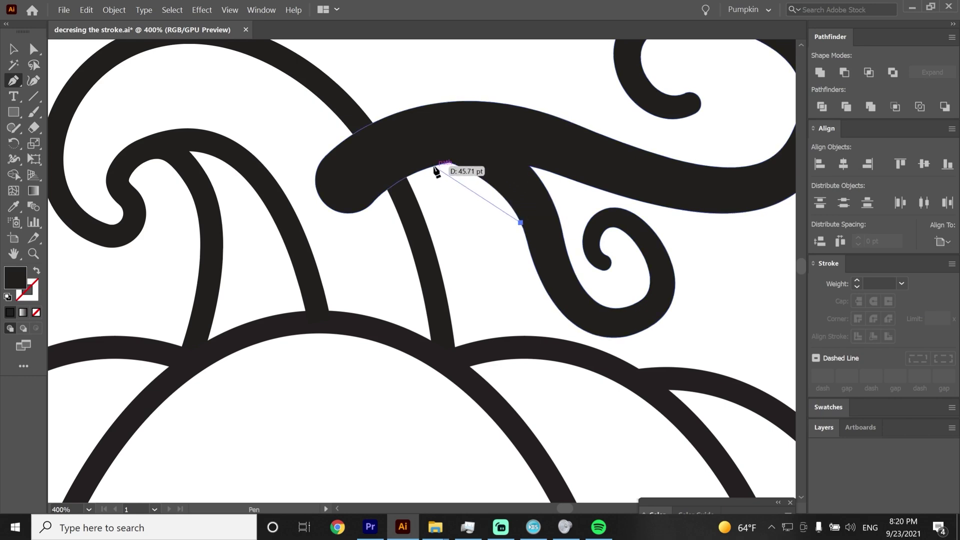
left_click_drag(434, 166, 367, 191)
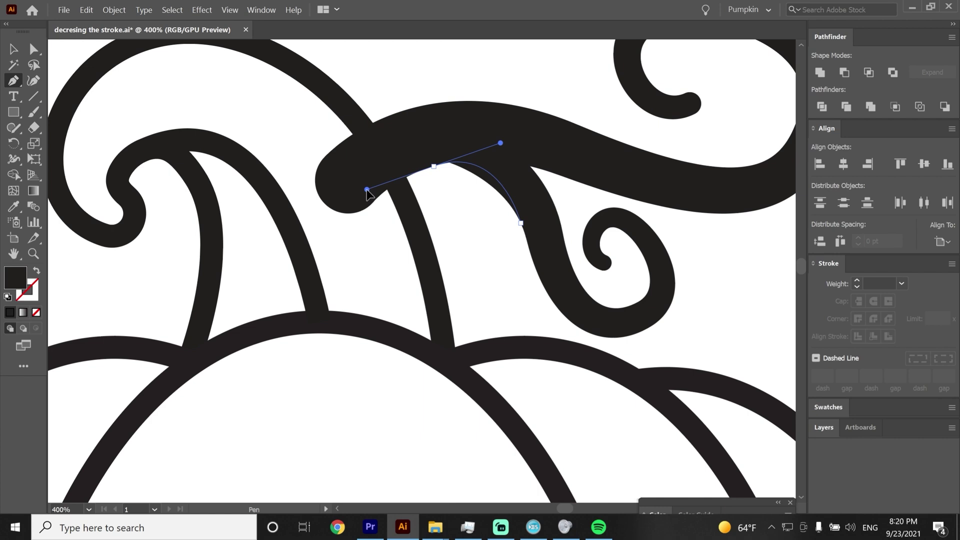
left_click(464, 255)
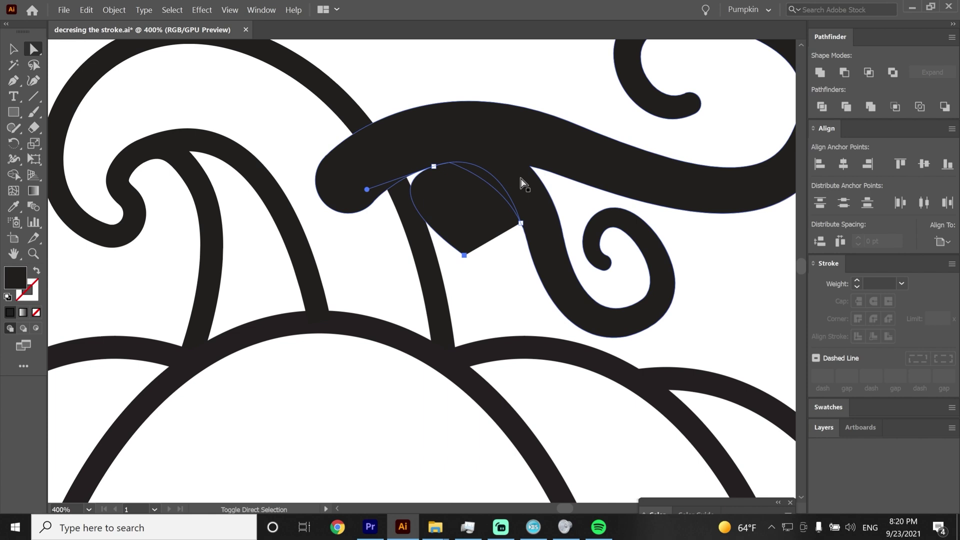
left_click(546, 182, "shift")
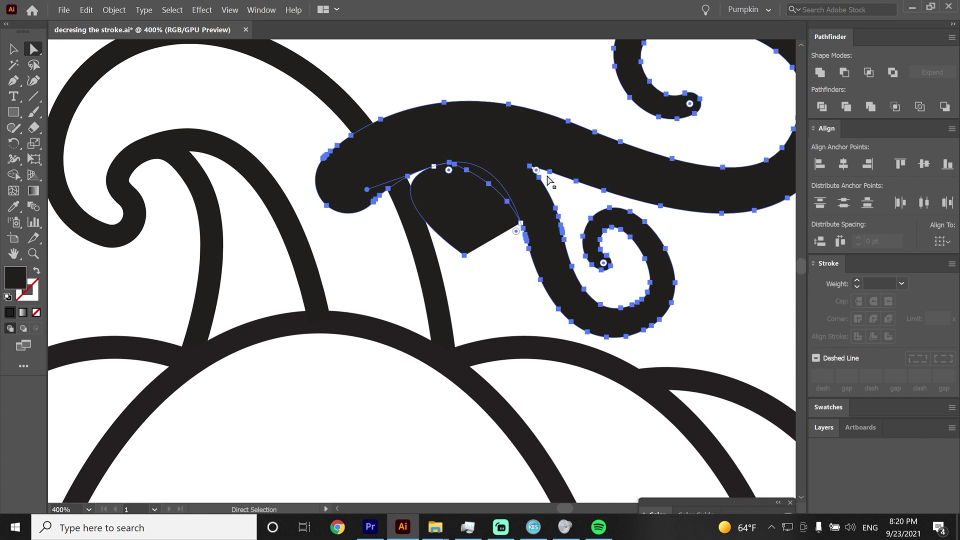
left_click(845, 72)
left_click(545, 85)
key("ctrl+0")
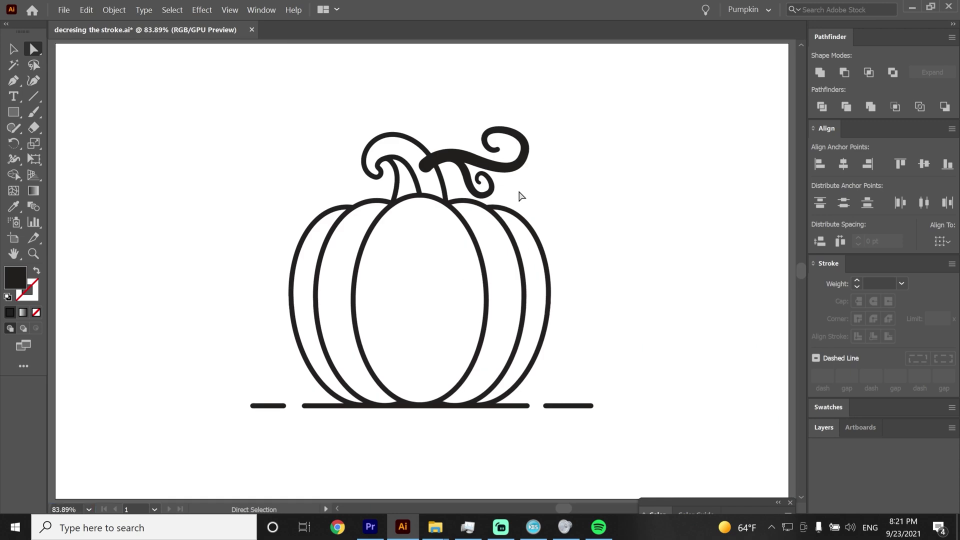
Apply a 6 pt stroke to the united vine shape.
key("v")
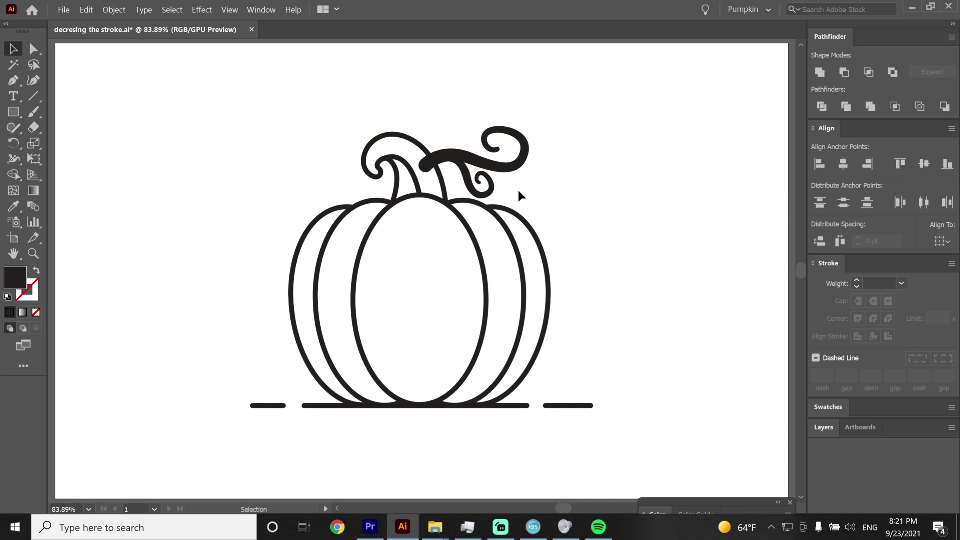
left_click(516, 172)
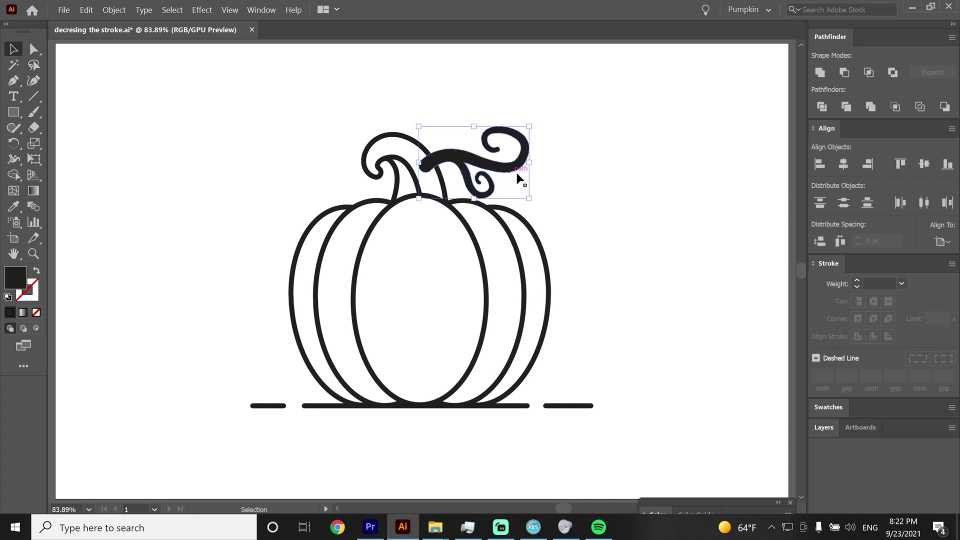
left_click(901, 283)
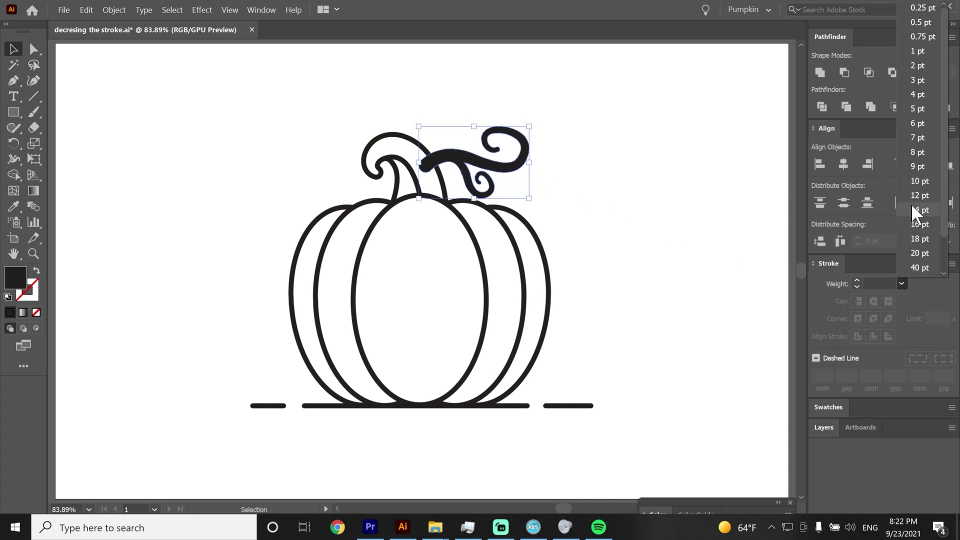
left_click(918, 125)
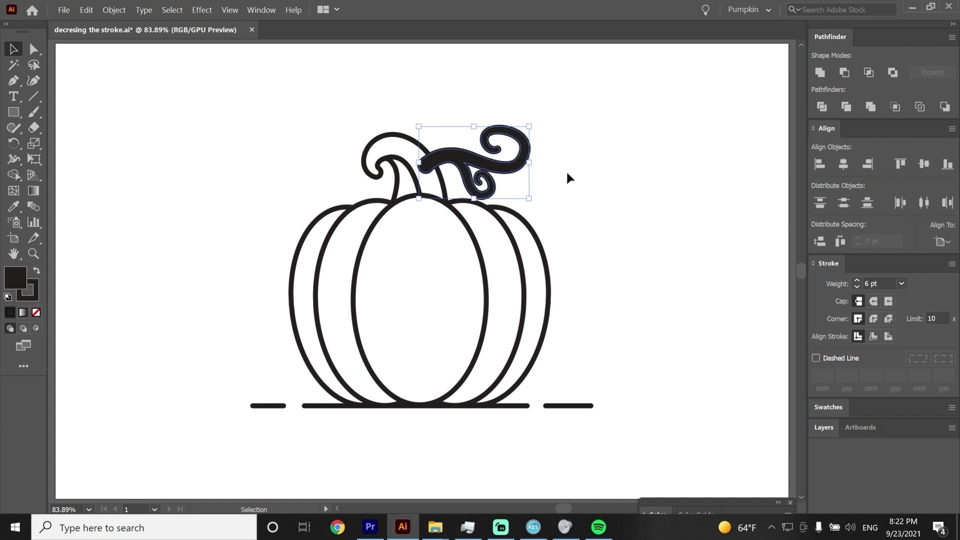
Expand the vine's fill and stroke and cut the outline away from the shape to thin the vine.
left_click(114, 9)
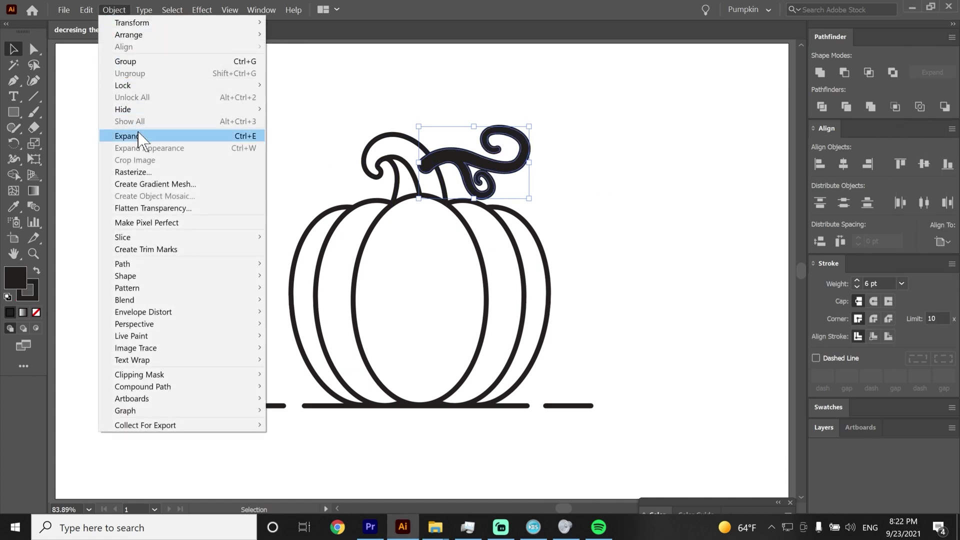
left_click(139, 136)
left_click(113, 248)
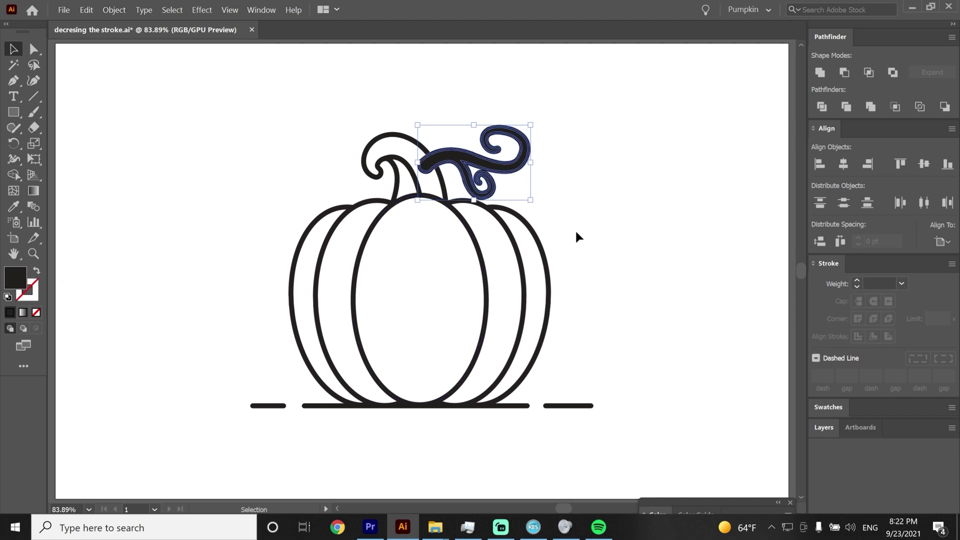
left_click(677, 118)
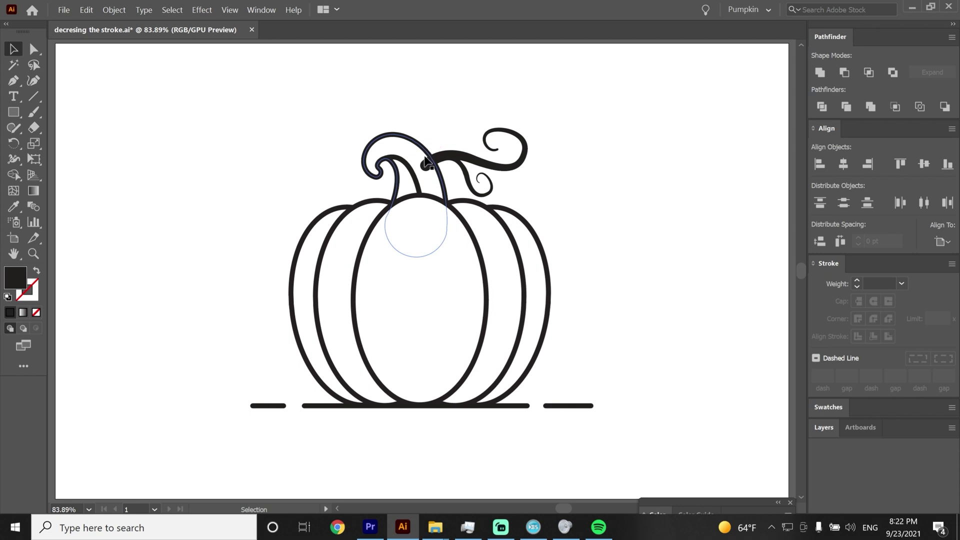
Bring a copy of the stem to the front and subtract it from the vine so the vine starts at the stem's edge.
left_click(408, 153)
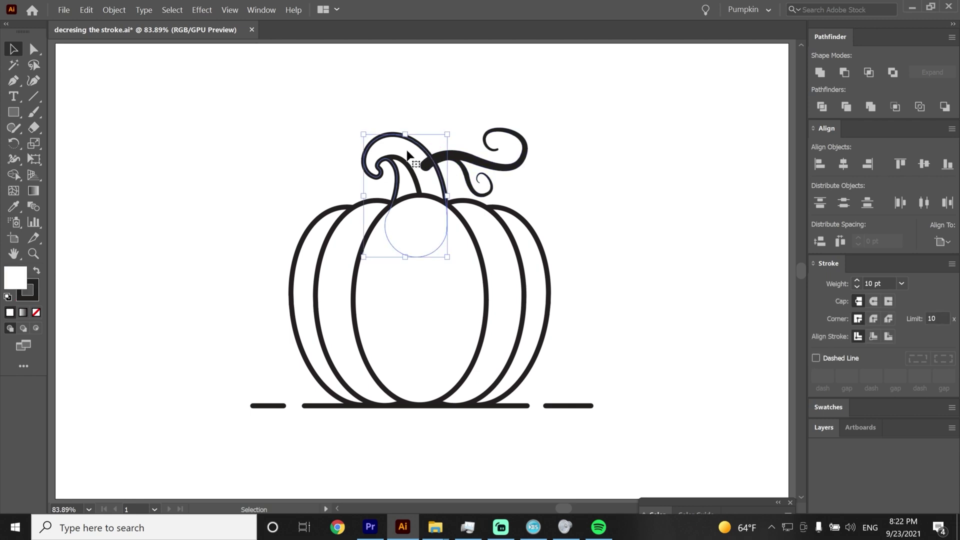
left_click(427, 121)
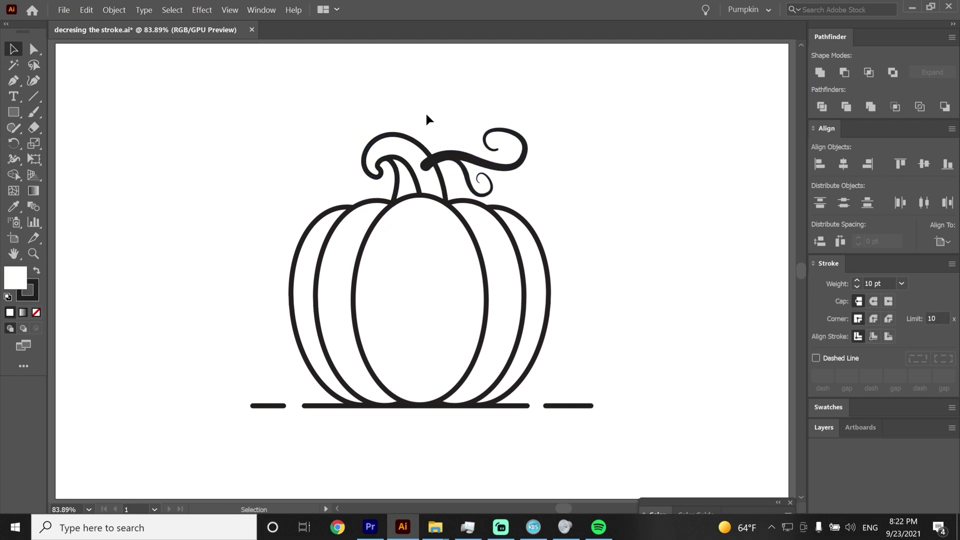
left_click(450, 161)
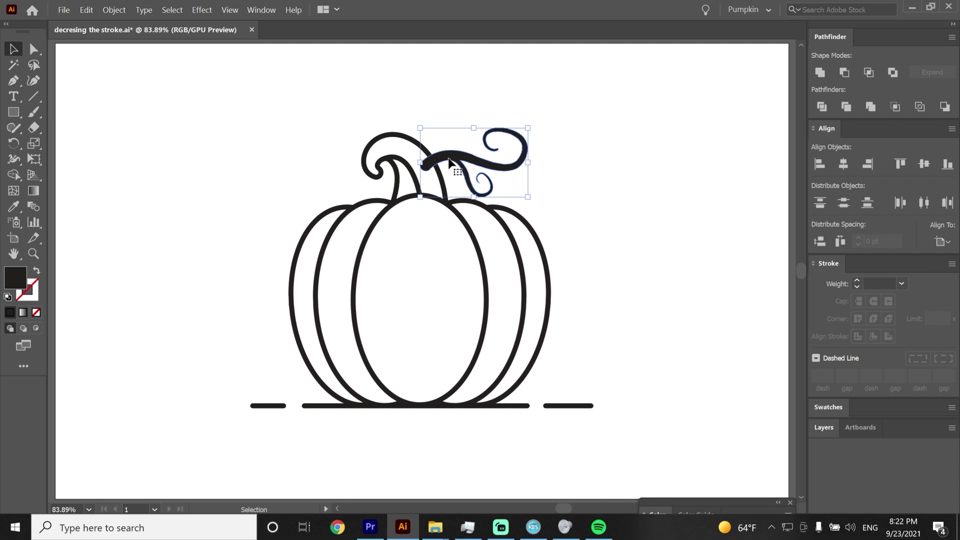
left_click(433, 158)
key("ctrl+shift+]")
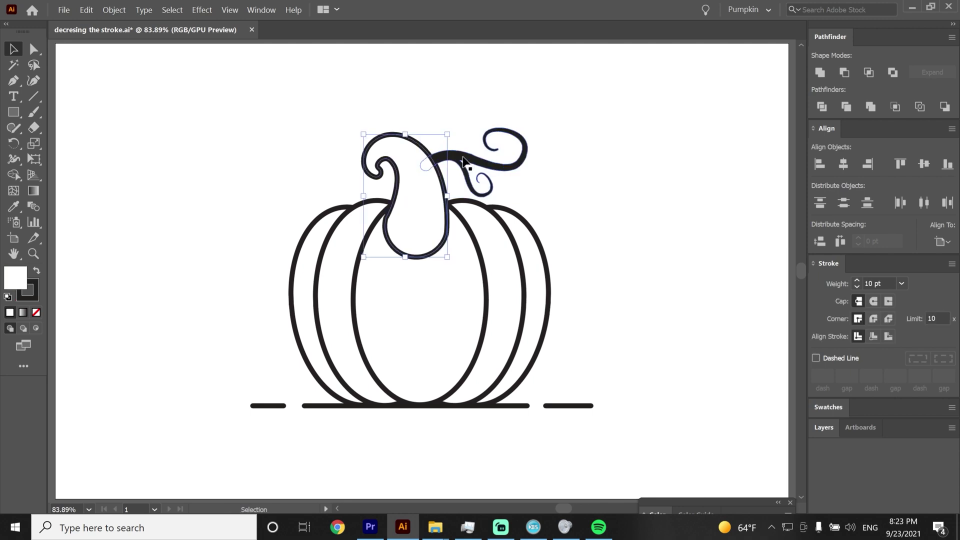
left_click(463, 158, "shift")
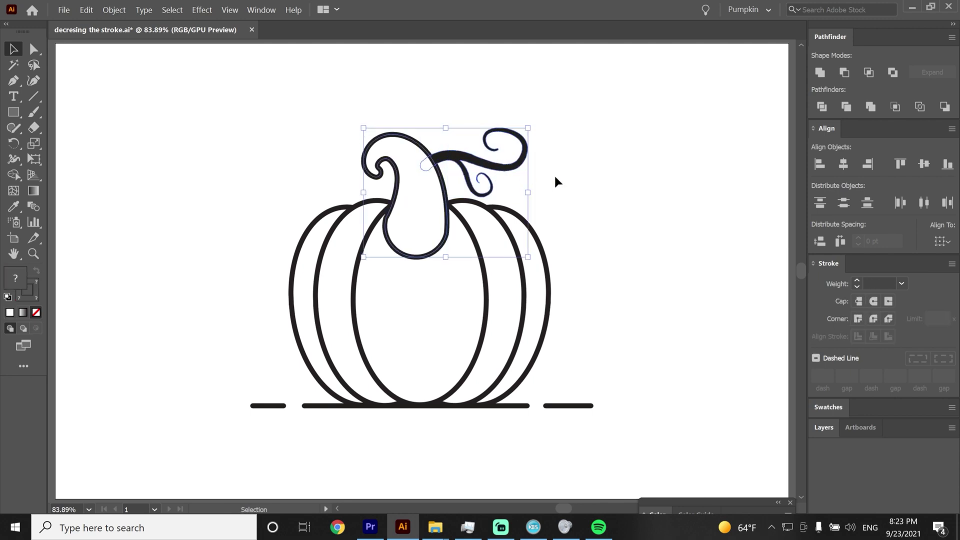
left_click(840, 74)
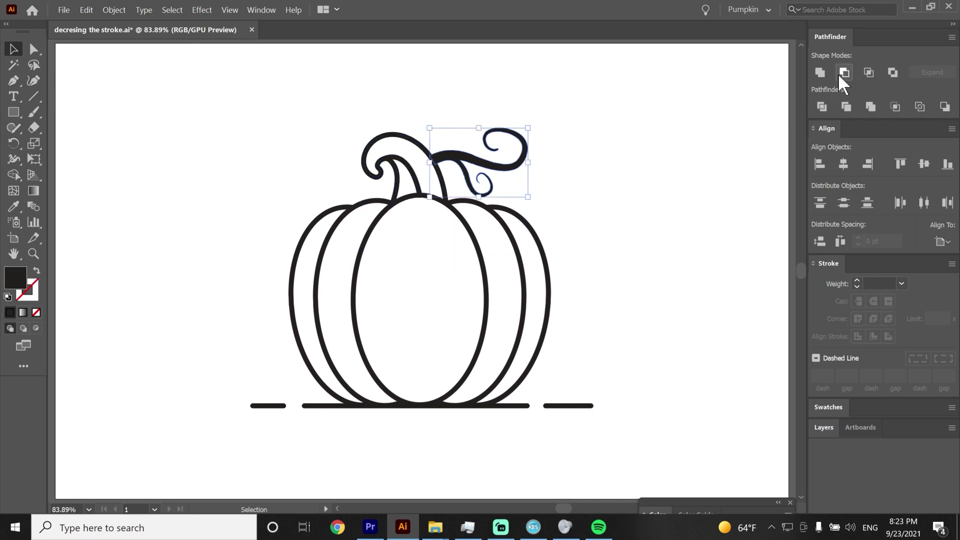
left_click(650, 125)
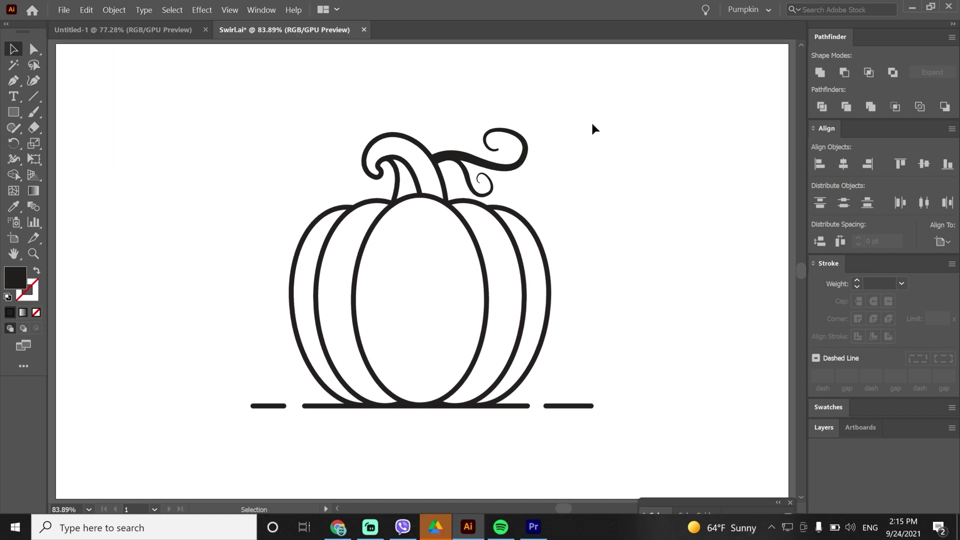
Group the whole pumpkin drawing together with its stem, vine and ground lines.
left_click_drag(594, 108, 286, 406)
right_click(434, 269)
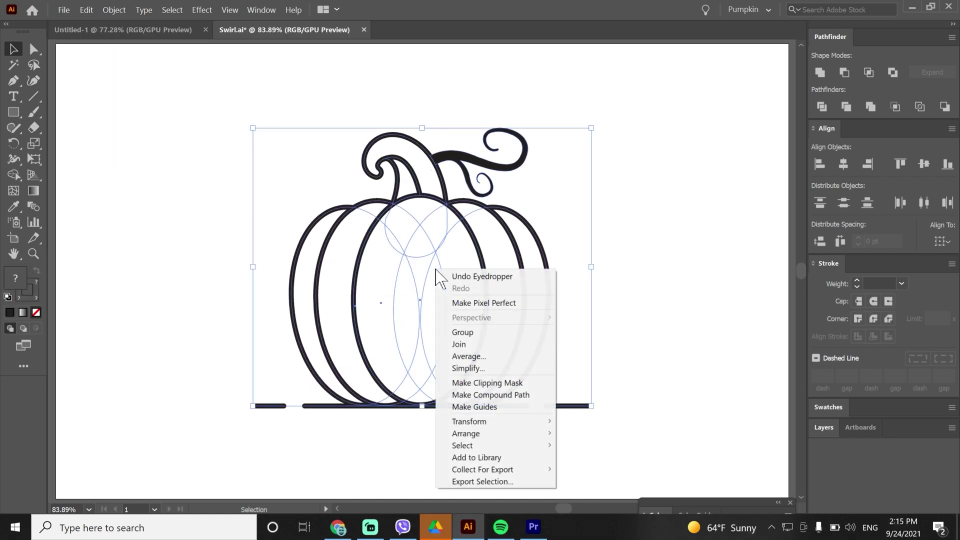
left_click(469, 333)
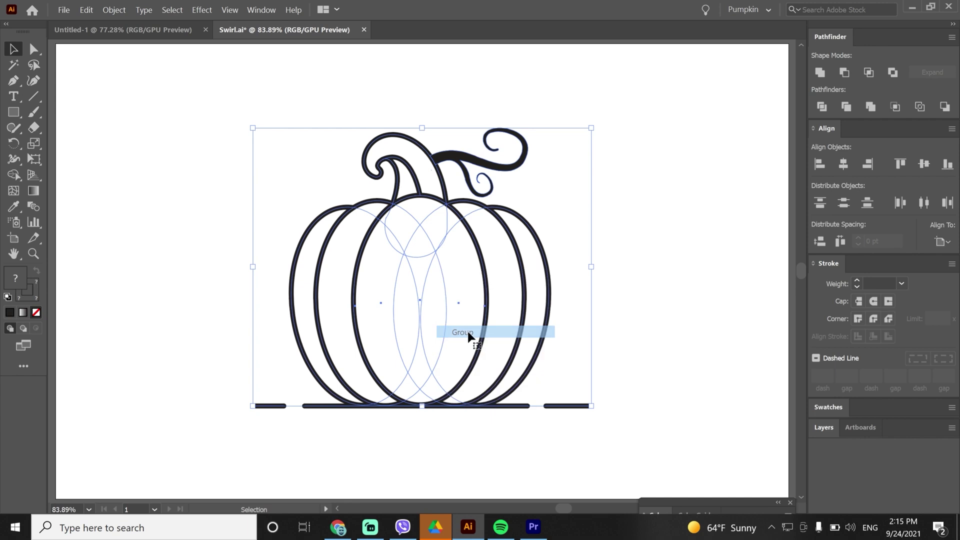
left_click(581, 245)
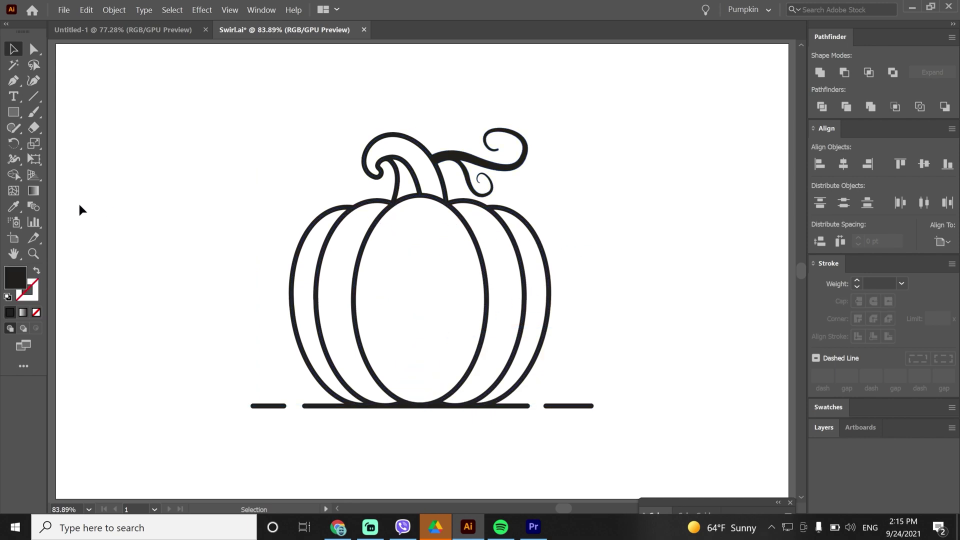
Draw a vertical line about 717 pt long through the pumpkin's center, with the outline's sampled 10 pt stroke and no fill.
left_click(14, 206)
left_click(336, 245)
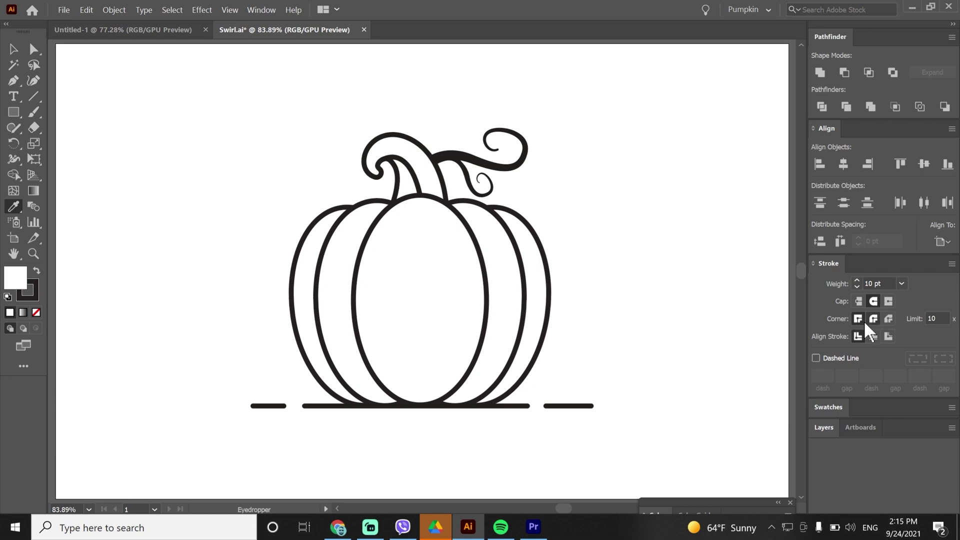
left_click(36, 312)
left_click(14, 80)
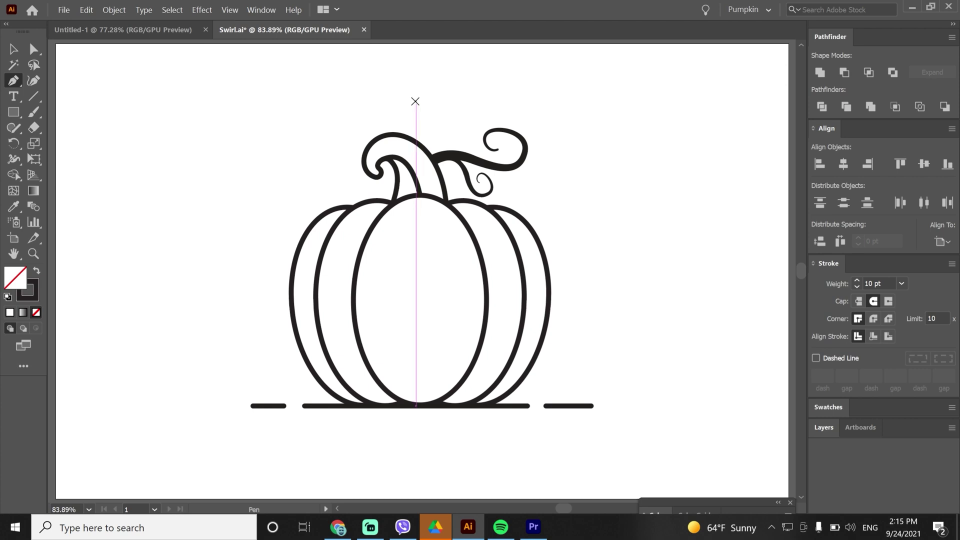
left_click(415, 101)
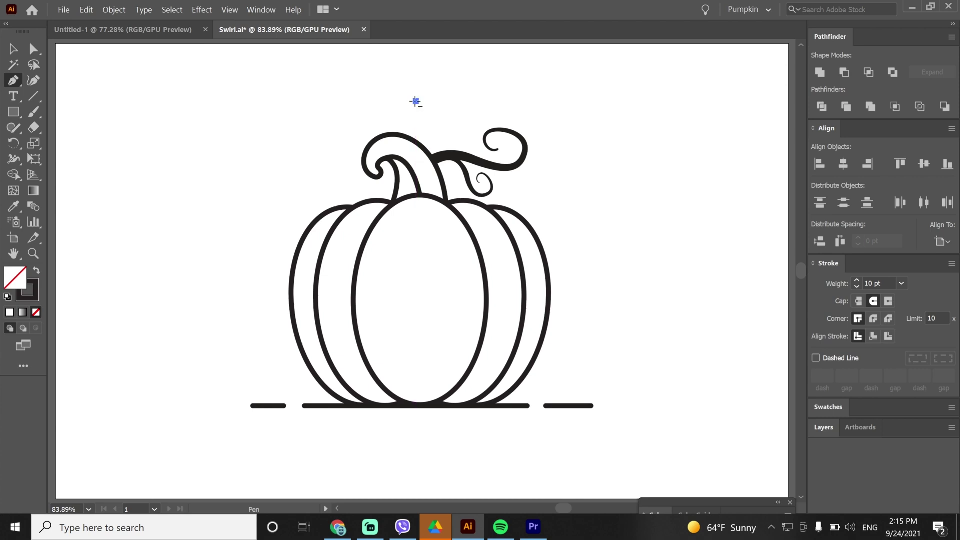
left_click(414, 442)
key("v")
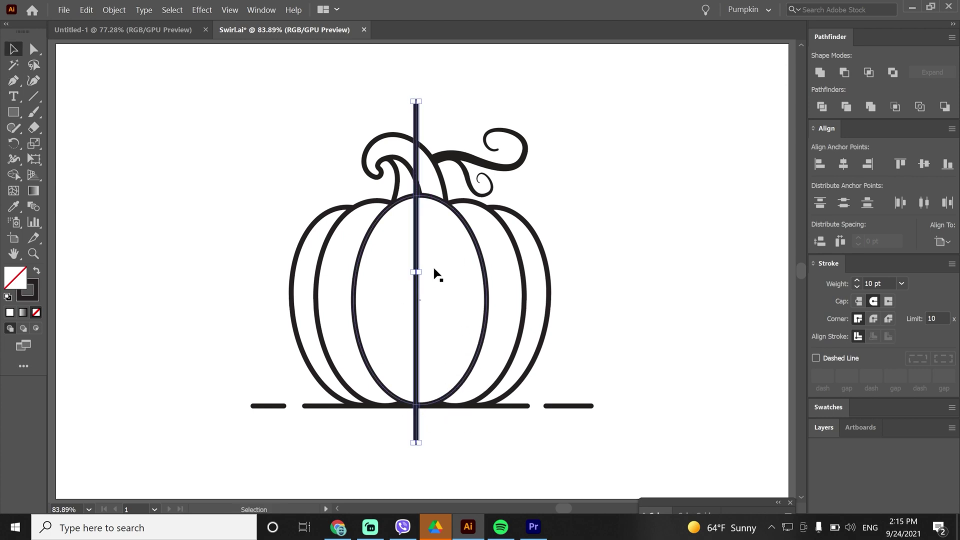
Apply horizontal center alignment to the vertical line through the pumpkin.
left_click(843, 164)
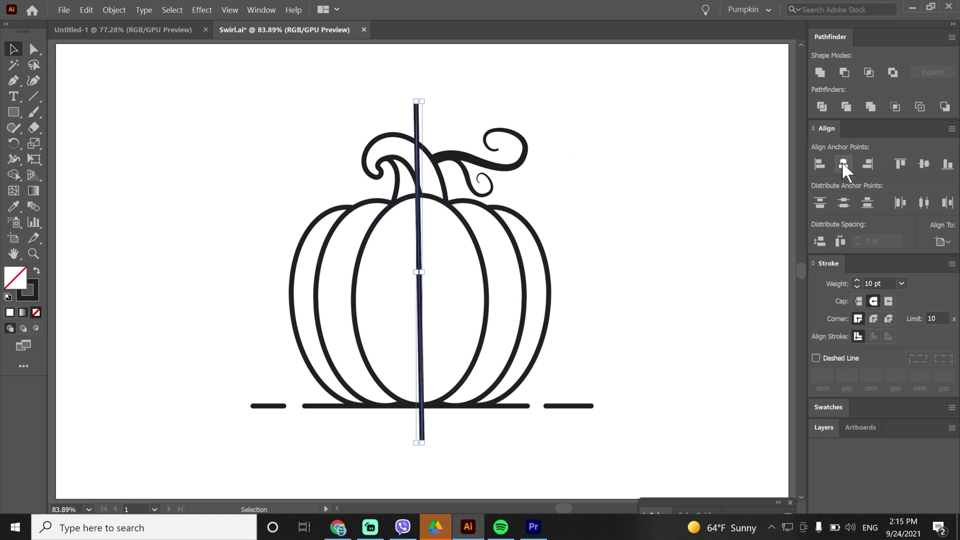
left_click(577, 108)
left_click_drag(395, 87, 422, 114)
key("v")
key("ctrl+z")
key("ctrl+shift+z")
Try to make a copy of the center line rotated by 15°.
left_click(109, 11)
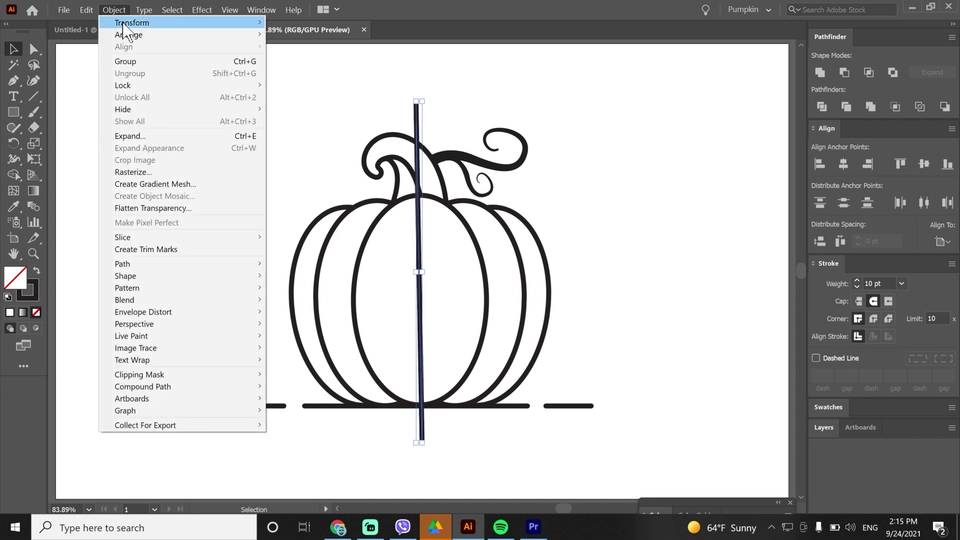
mouse_move(190, 23)
left_click(307, 49)
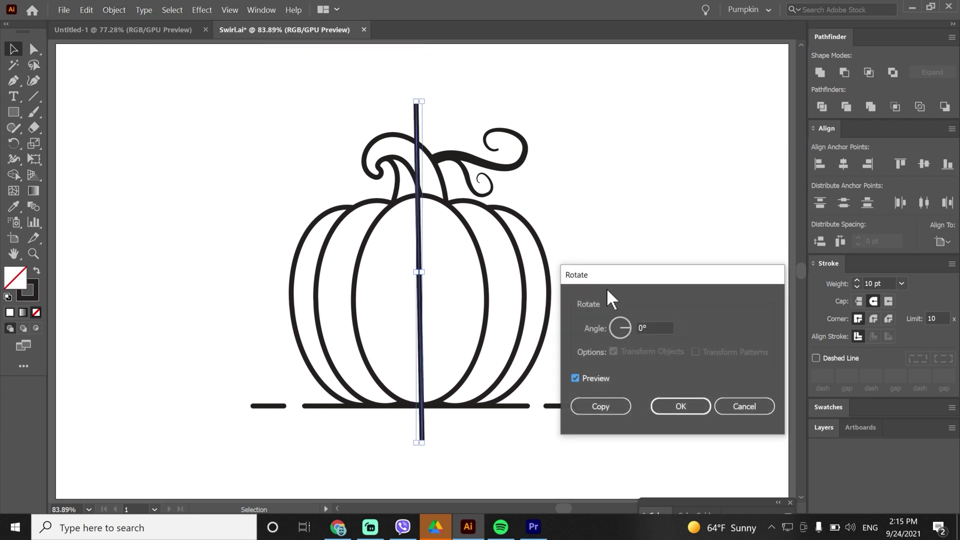
left_click(654, 327)
type("15")
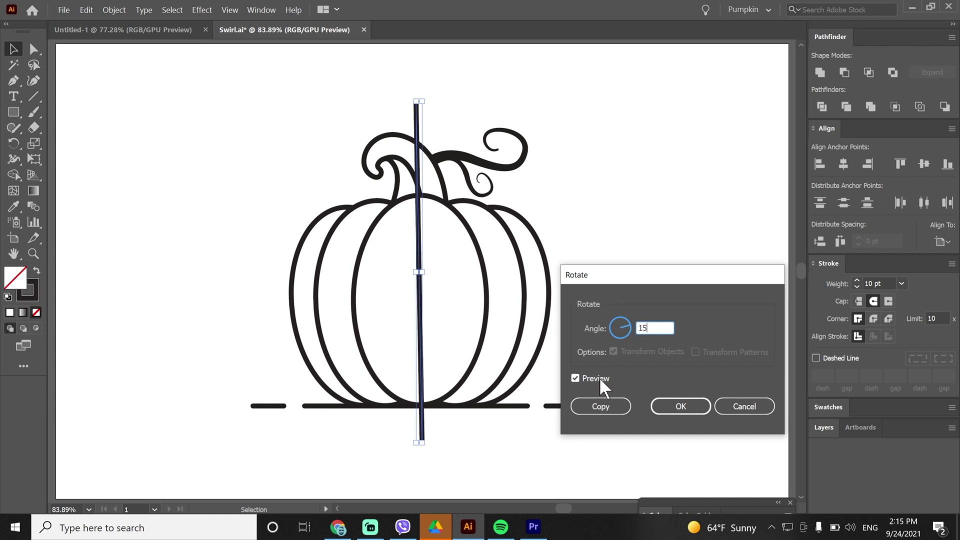
left_click(599, 377)
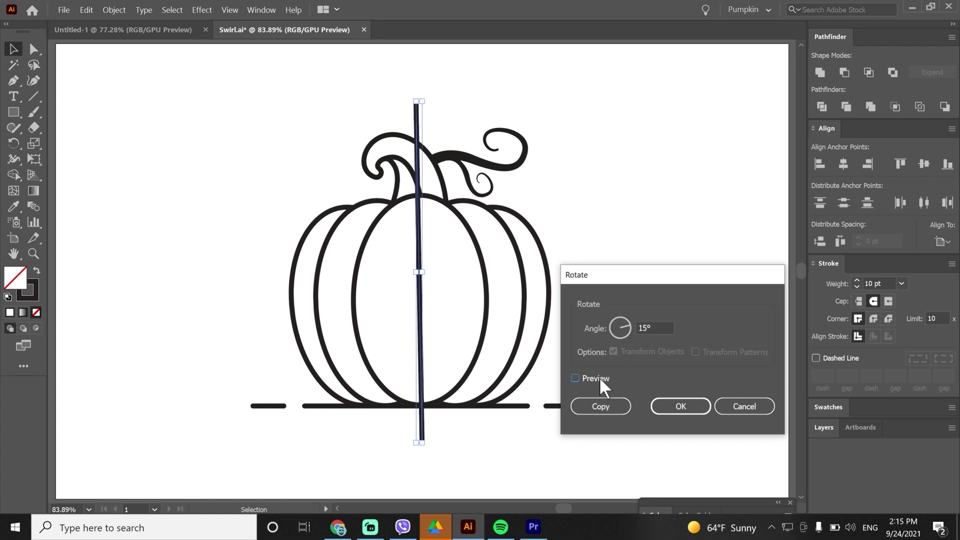
left_click(598, 405)
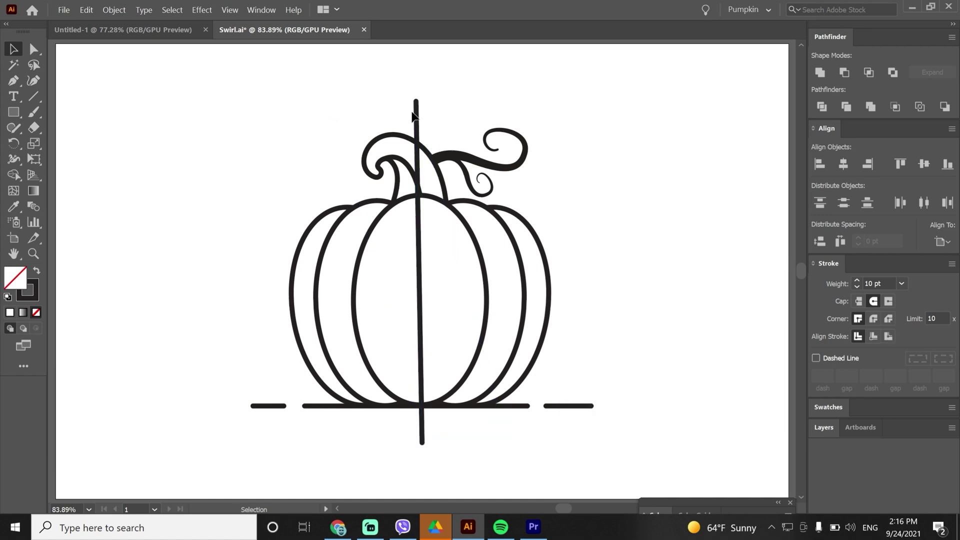
left_click_drag(416, 111, 457, 101)
key("ctrl+z")
Rotate a copy of the center line by 15° and repeat the transformation until the lines form a full sunburst.
left_click(114, 10)
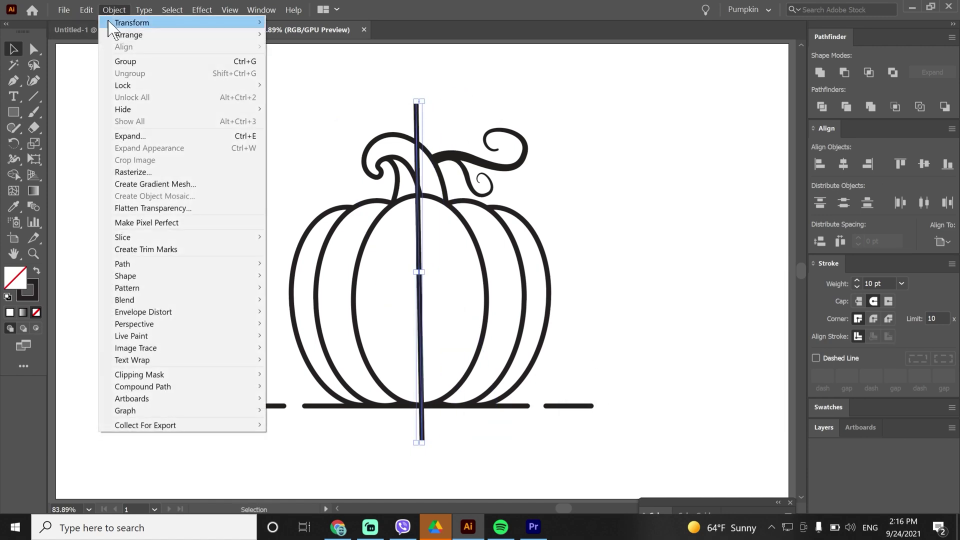
mouse_move(145, 23)
left_click(346, 49)
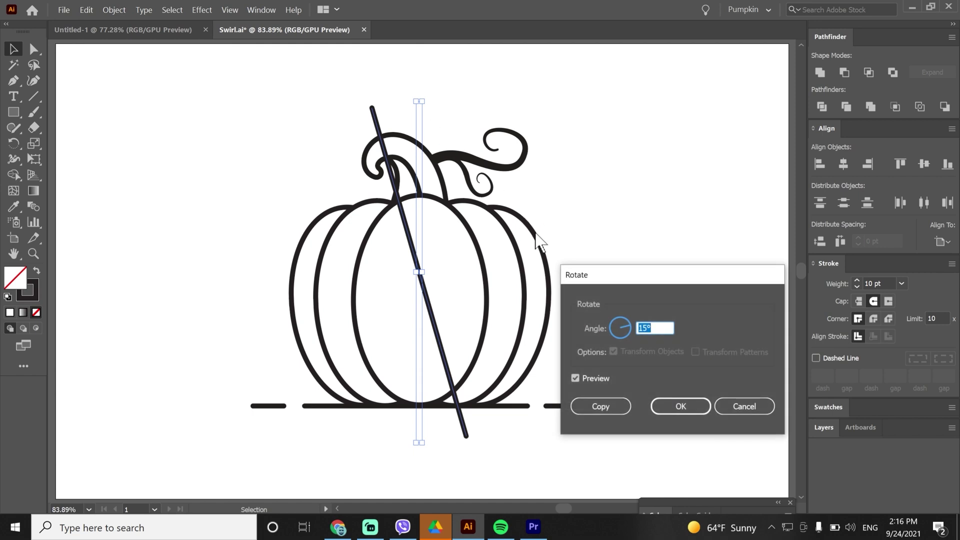
left_click(602, 403)
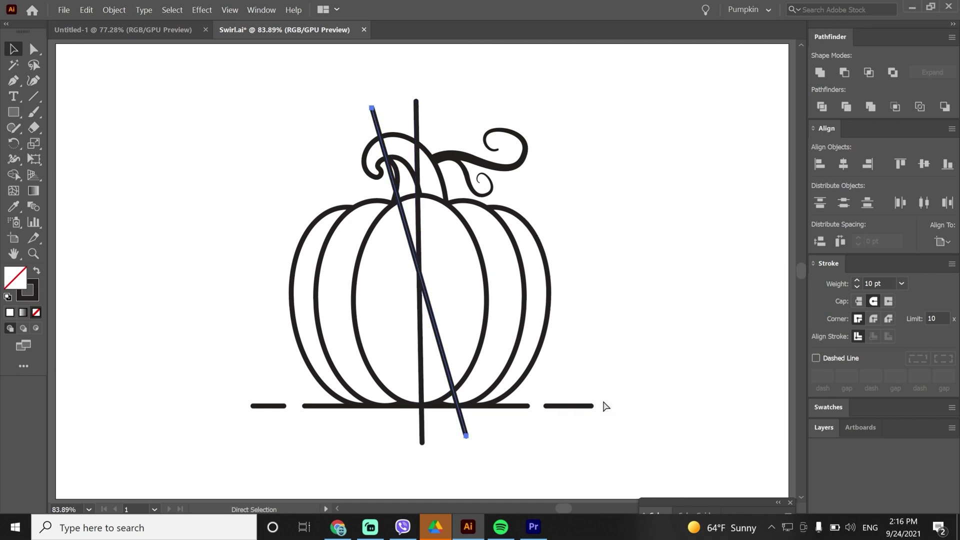
key("ctrl+d")
key("ctrl+d")
key("ctrl+d")
key("ctrl+d")
key("ctrl+d")
key("ctrl+d")
key("ctrl+d")
key("ctrl+d")
key("ctrl+d")
key("ctrl+d")
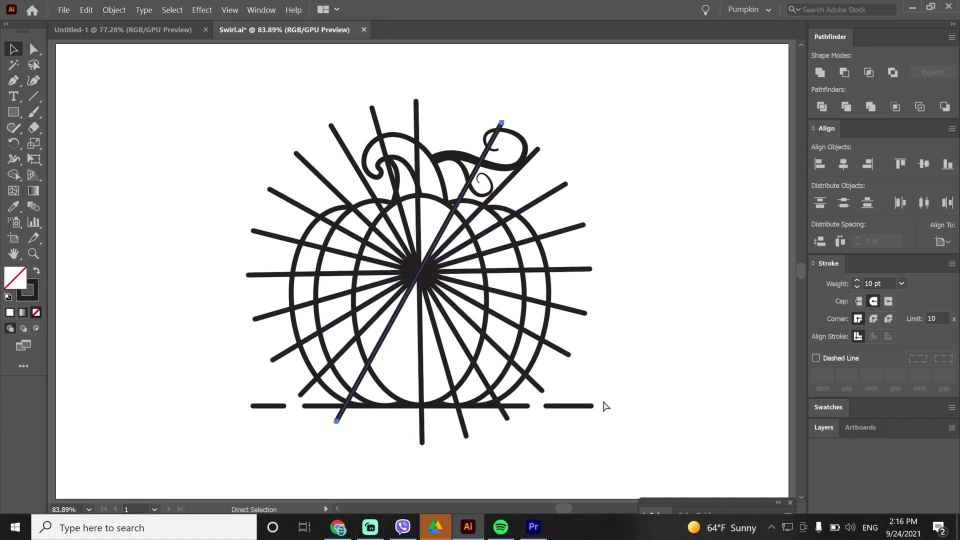
Select all the radiating lines without the pumpkin and group them.
left_click(656, 245)
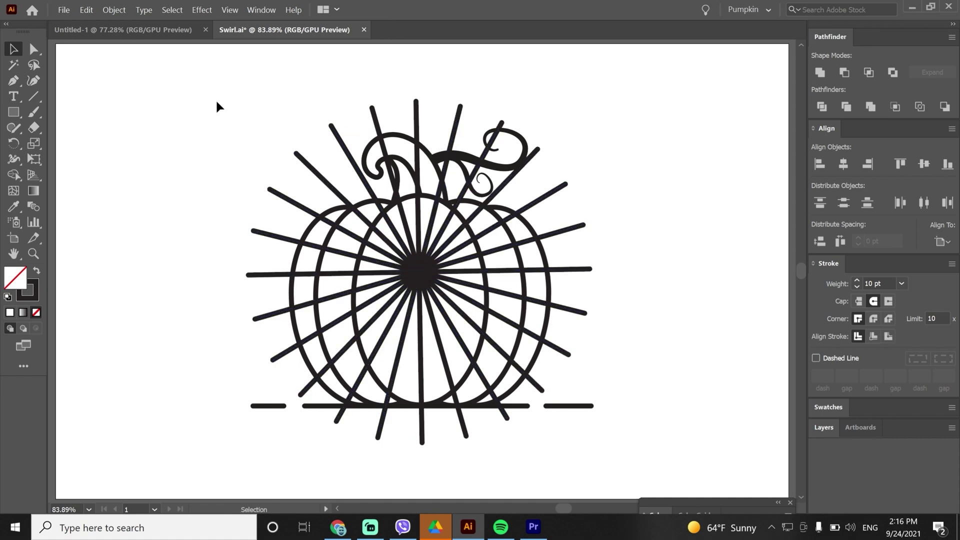
left_click_drag(216, 102, 612, 447)
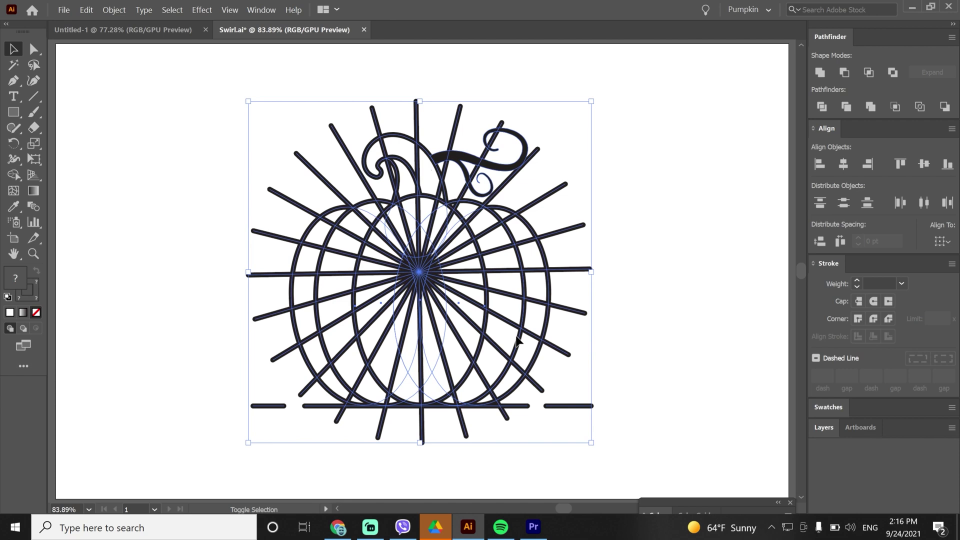
left_click(516, 340, "shift")
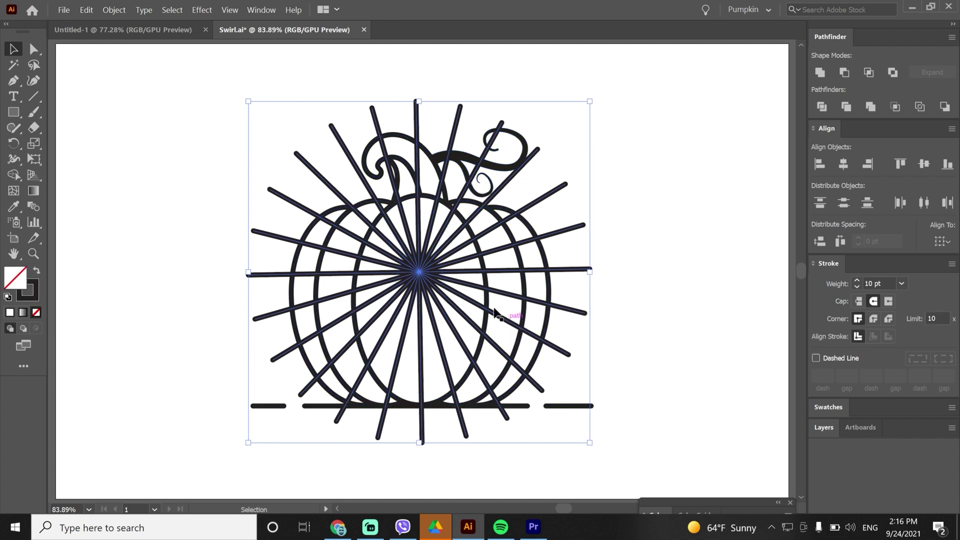
right_click(423, 123)
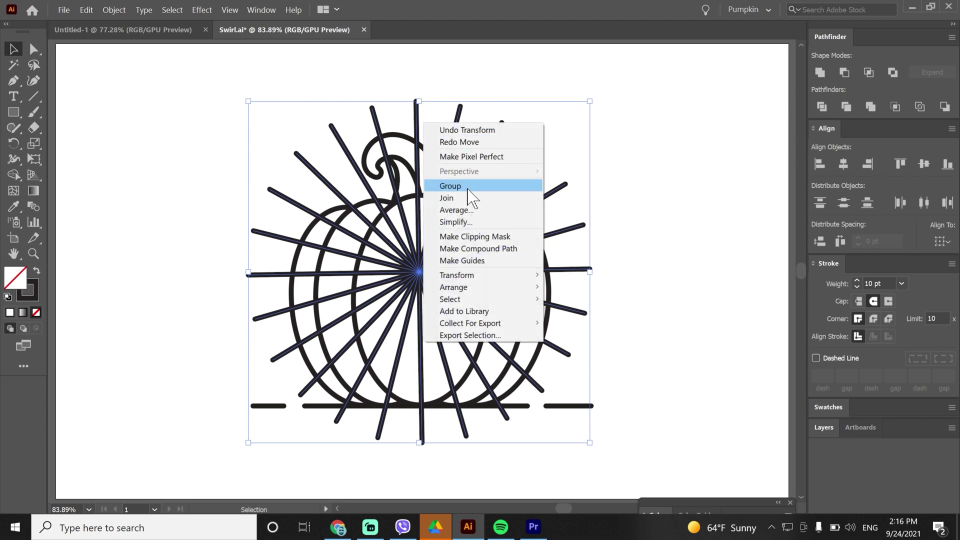
left_click(455, 185)
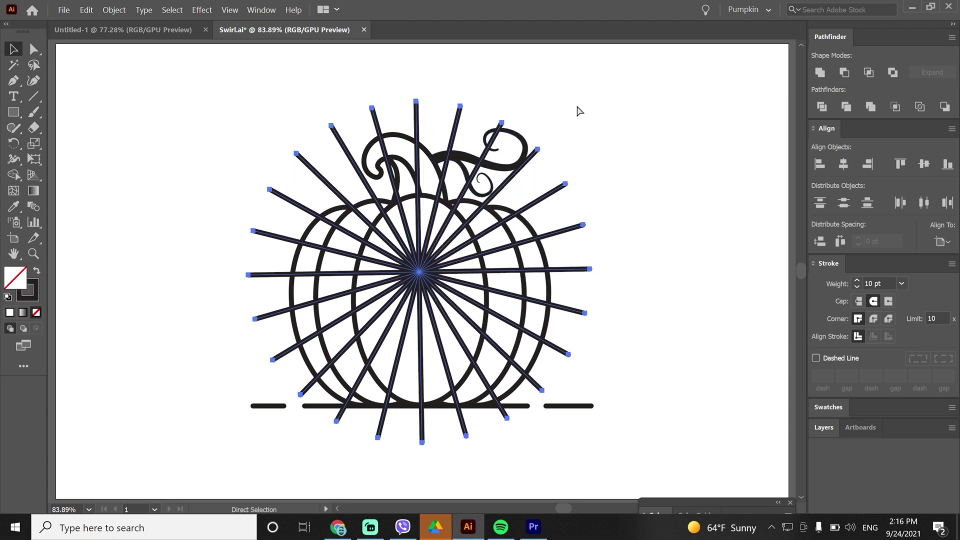
Make a smaller copy of the ray group, rotated so its rays fall between the originals, and group both sets together.
left_click_drag(595, 98, 570, 112)
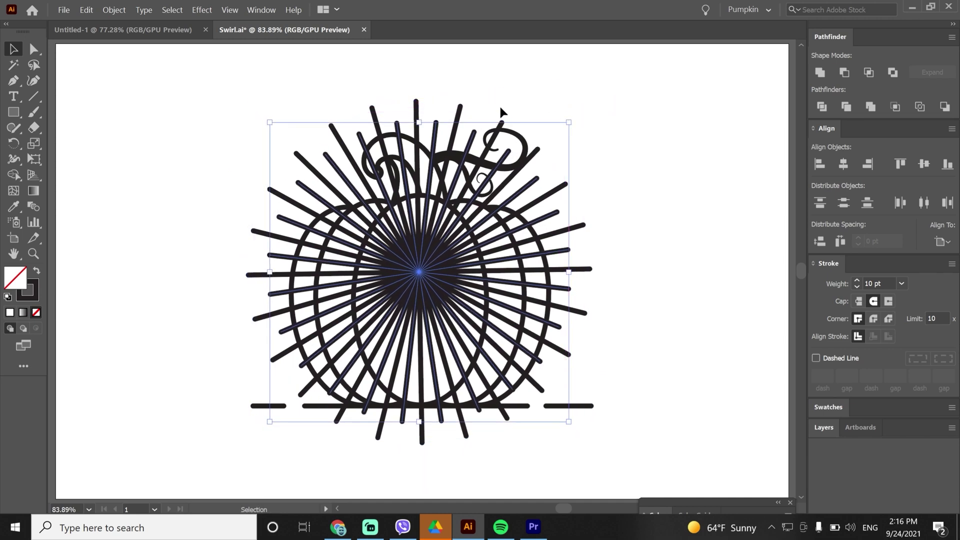
right_click(418, 110)
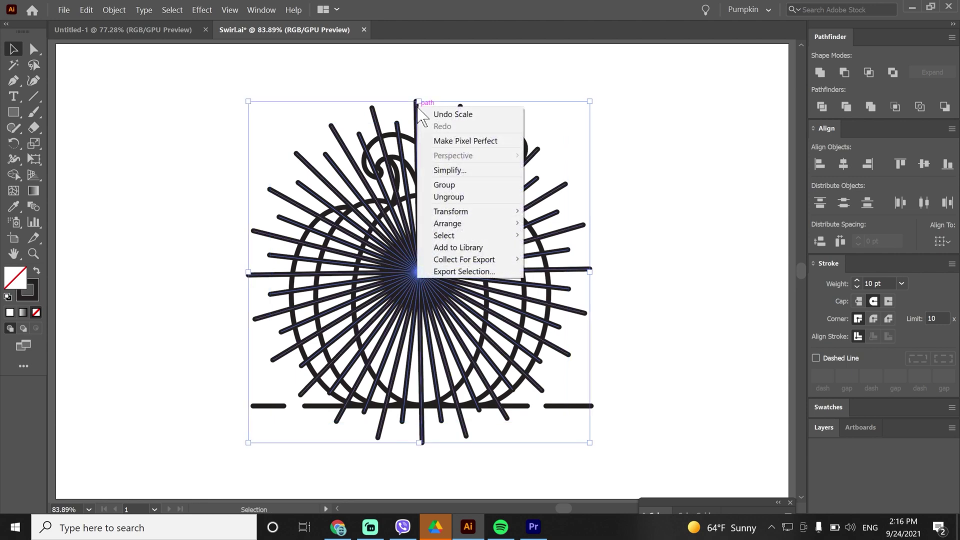
left_click(468, 183)
Send the combined sunburst to the back, behind the pumpkin drawing.
right_click(470, 168)
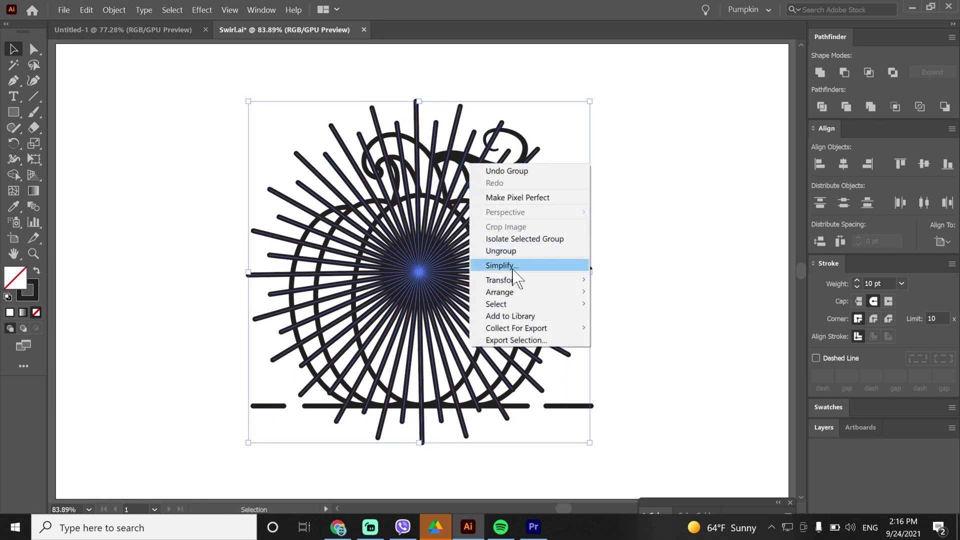
mouse_move(524, 292)
left_click(619, 328)
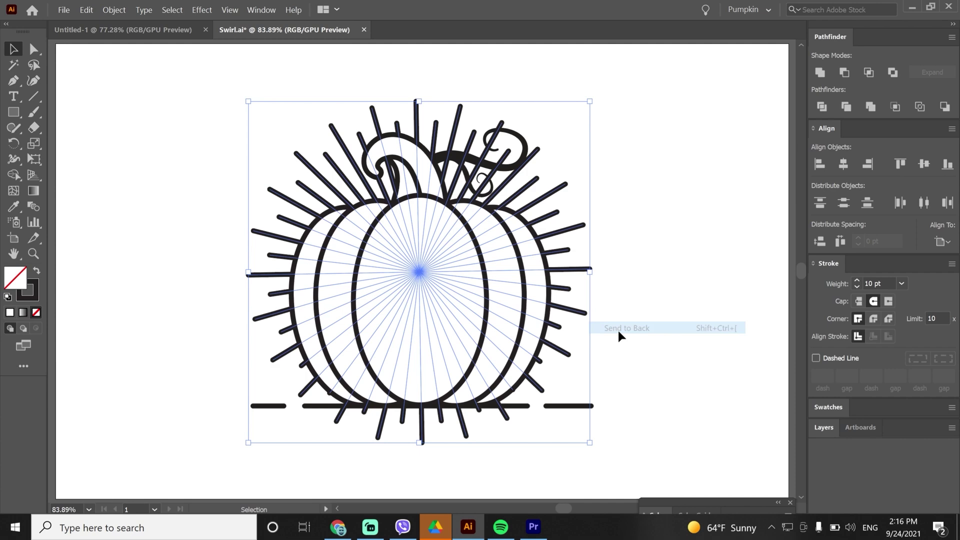
left_click(629, 266)
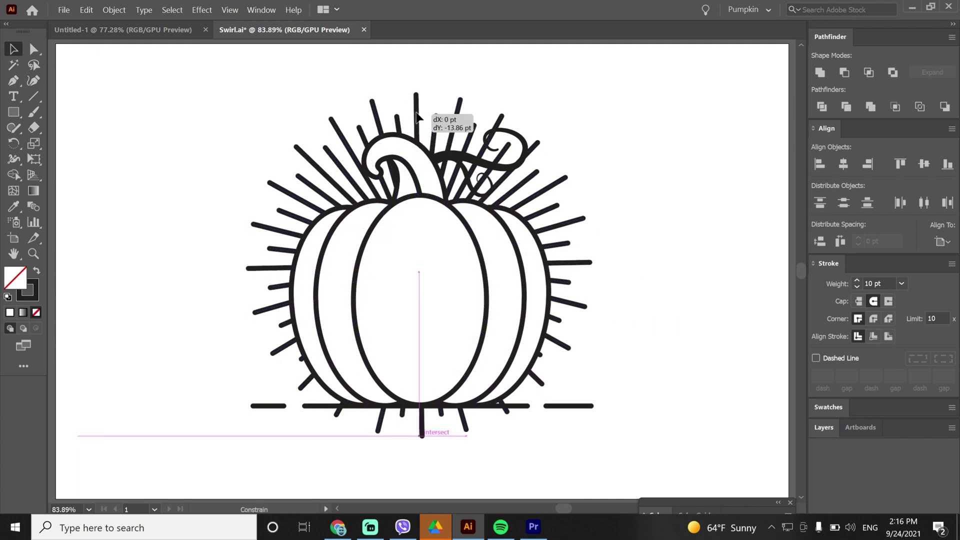
Move the sunburst up slightly and scale it up so its rays extend farther beyond the pumpkin.
left_click(422, 105)
left_click_drag(590, 262, 603, 260)
left_click(629, 244)
left_click_drag(512, 106, 512, 110)
left_click(559, 102)
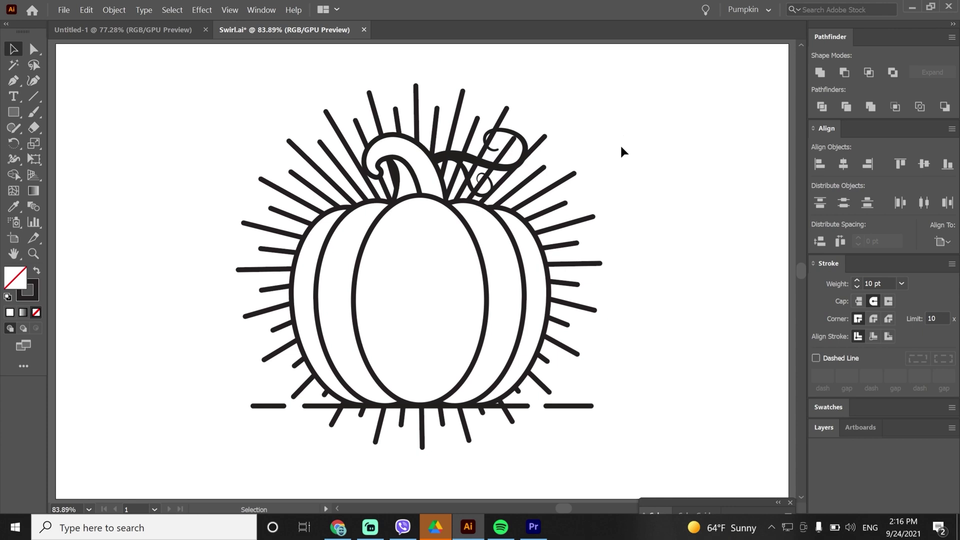
Expand the fill and stroke of a copy of the pumpkin drawing and unite it into one solid silhouette.
left_click(420, 182)
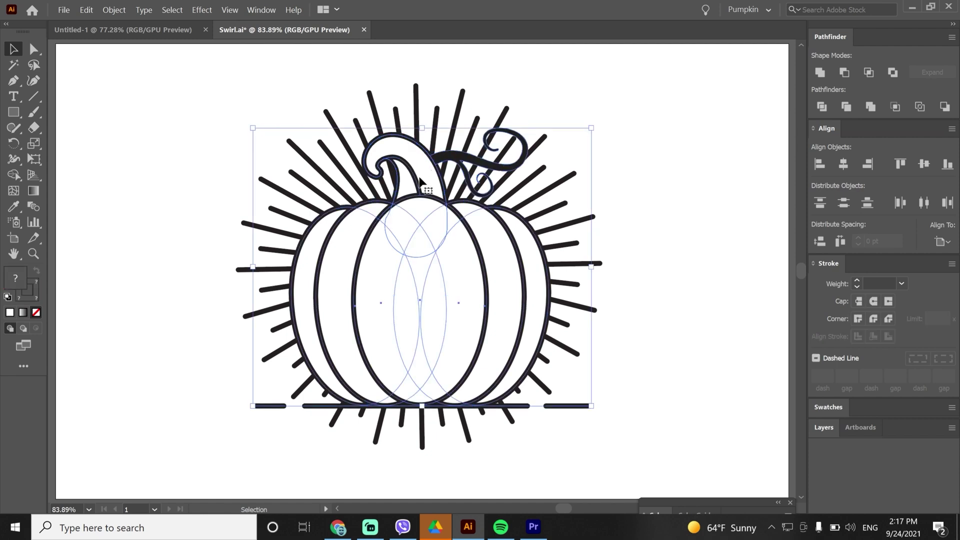
left_click(113, 10)
left_click(132, 136)
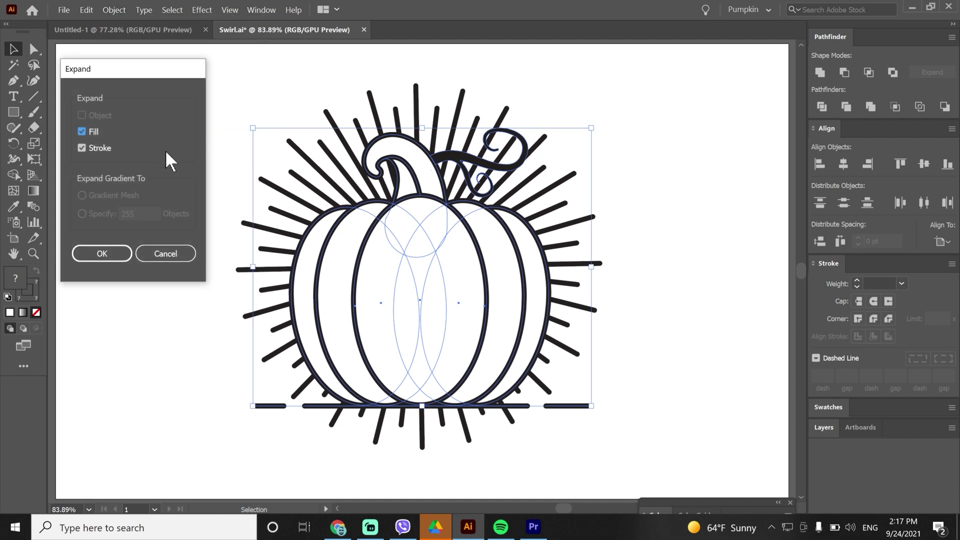
left_click(103, 253)
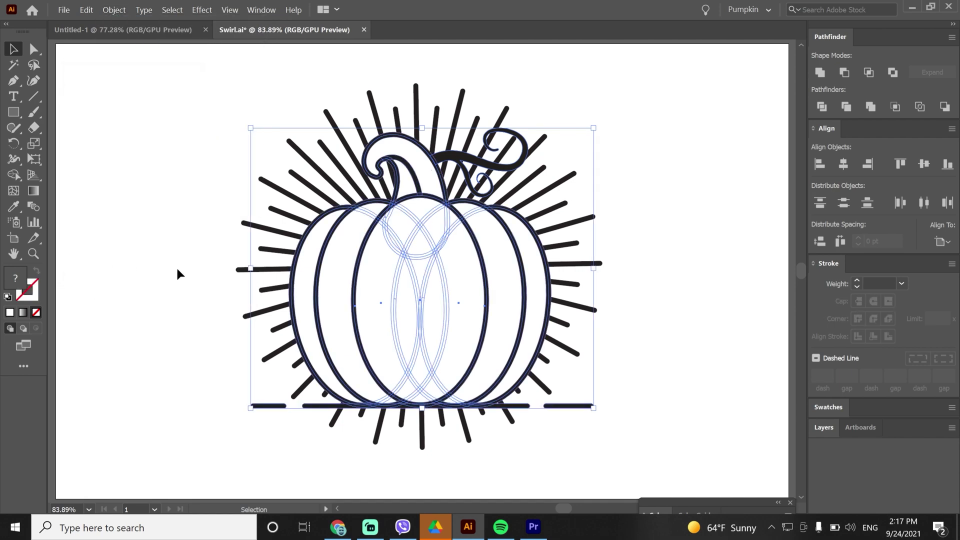
left_click(820, 73)
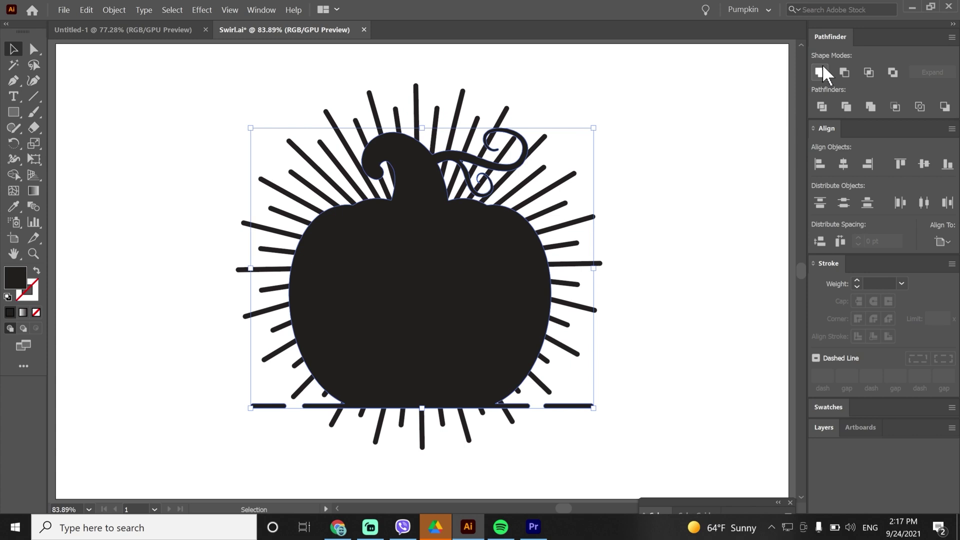
left_click(681, 133)
left_click_drag(393, 228, 444, 247)
key("ctrl+z")
Offset the silhouette's path by 15 pt with miter joins and a miter limit of 4.
left_click(116, 10)
mouse_move(143, 264)
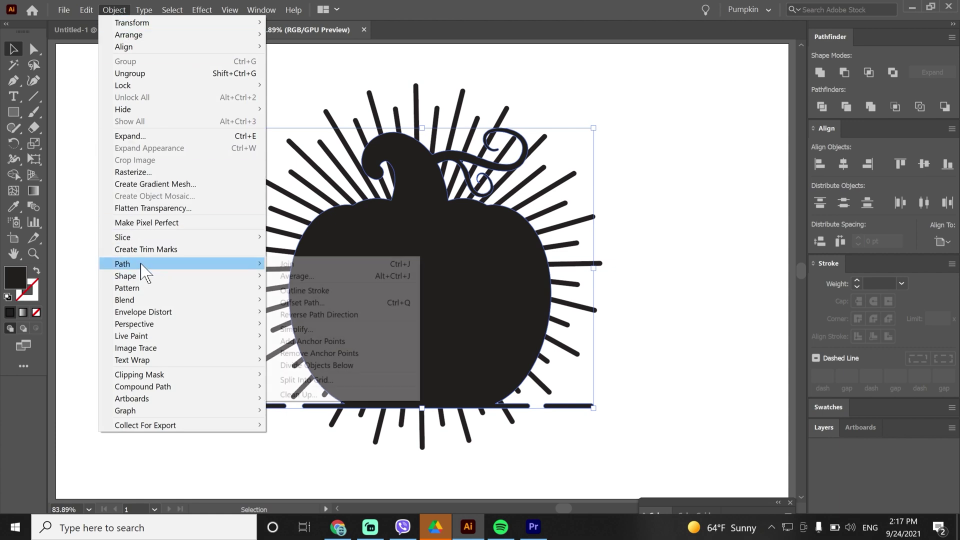
left_click(302, 303)
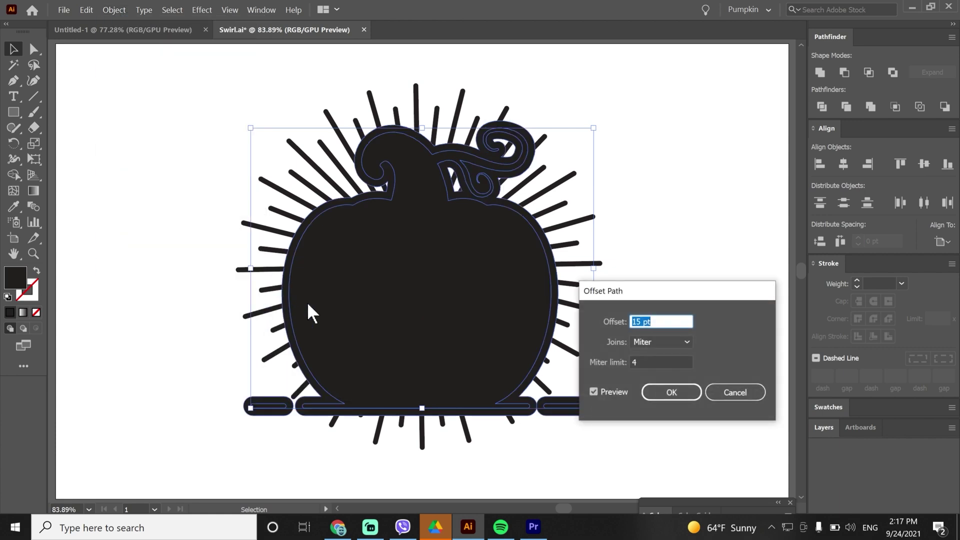
left_click(679, 396)
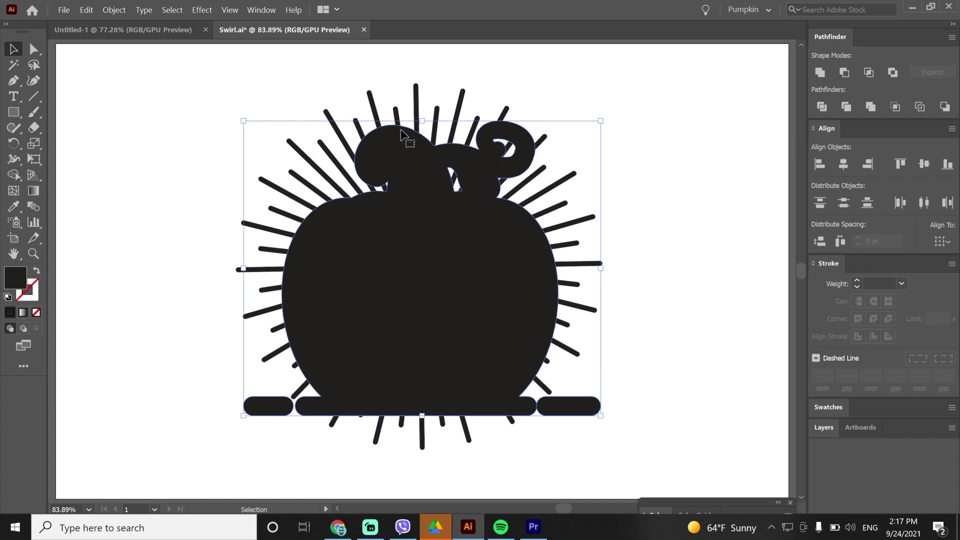
Expand the sunburst's line strokes into filled shapes.
left_click(422, 104)
left_click(115, 10)
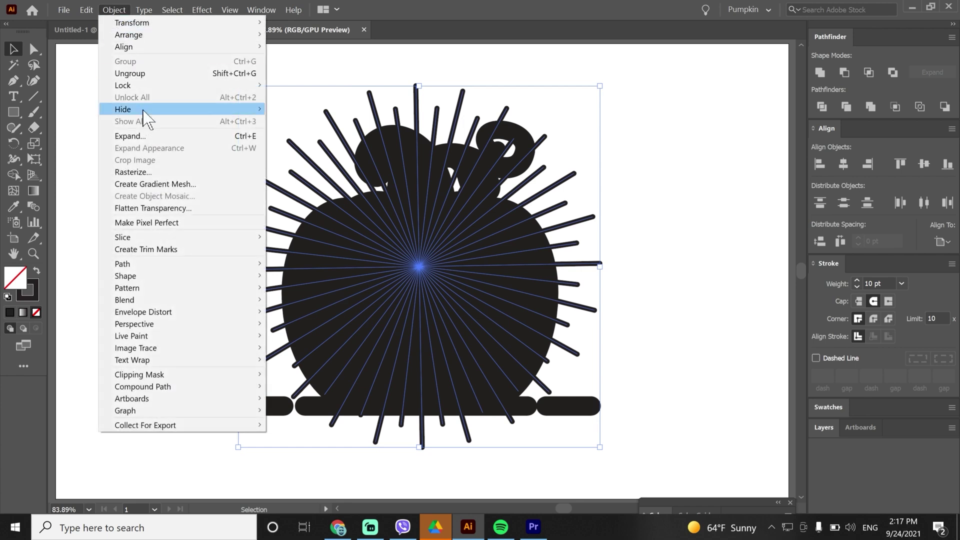
left_click(145, 134)
left_click(111, 257)
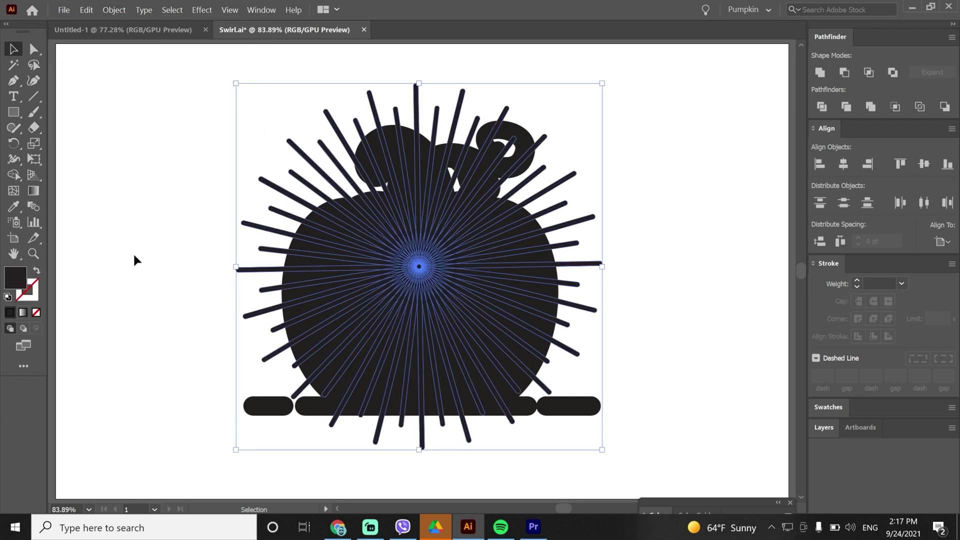
Unite the rays into one shape and subtract the offset pumpkin silhouette from it to leave a gap around the drawing.
left_click(819, 72)
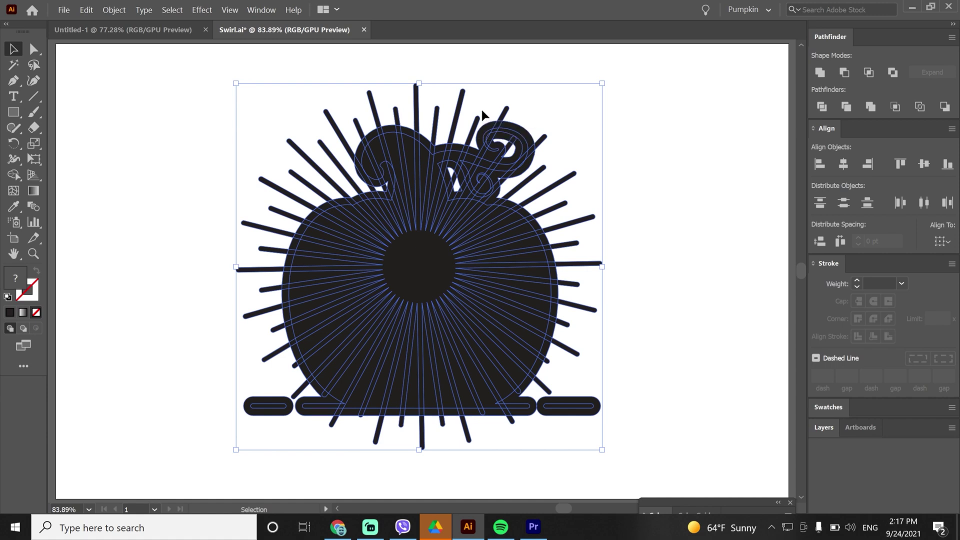
left_click(844, 73)
left_click(729, 81)
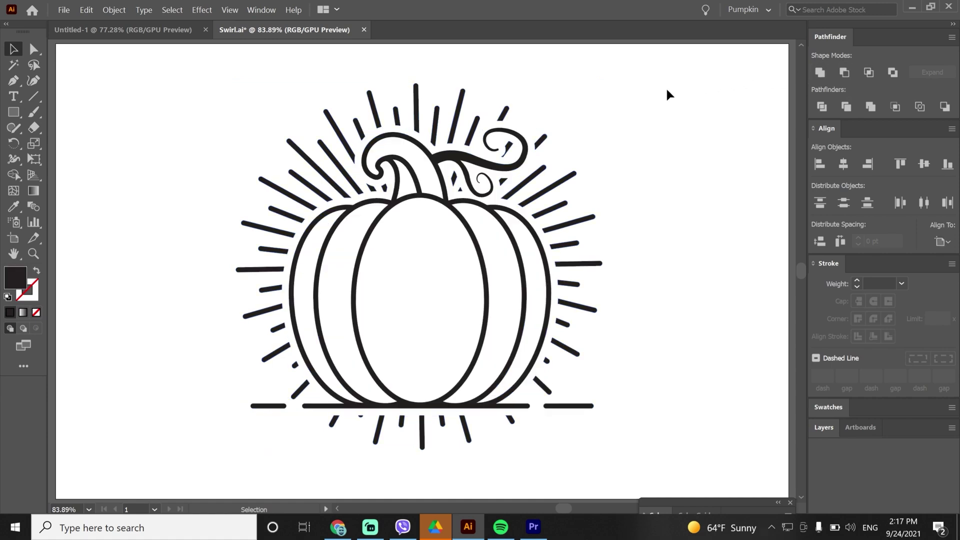
Delete the ray pieces that lie below the ground line.
key("a")
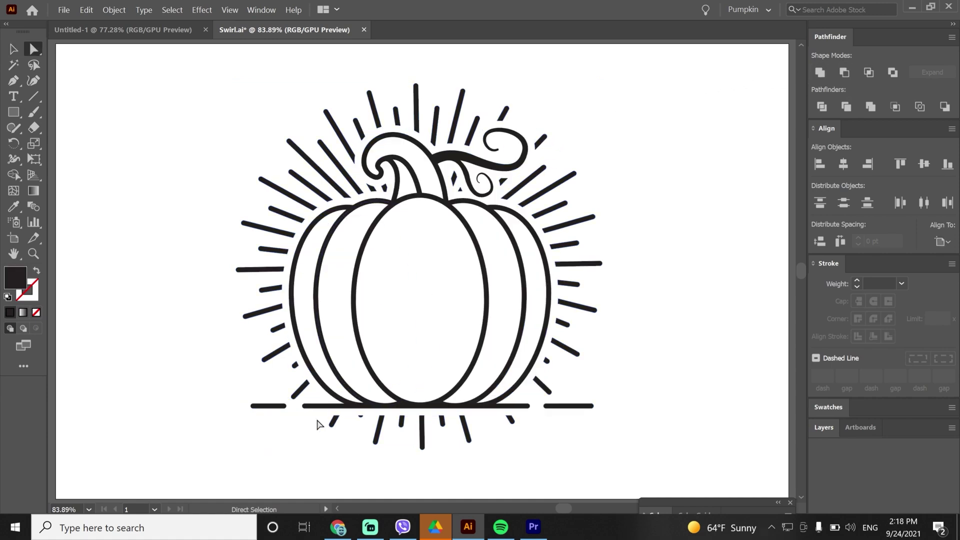
left_click_drag(356, 437, 568, 469)
key("Delete")
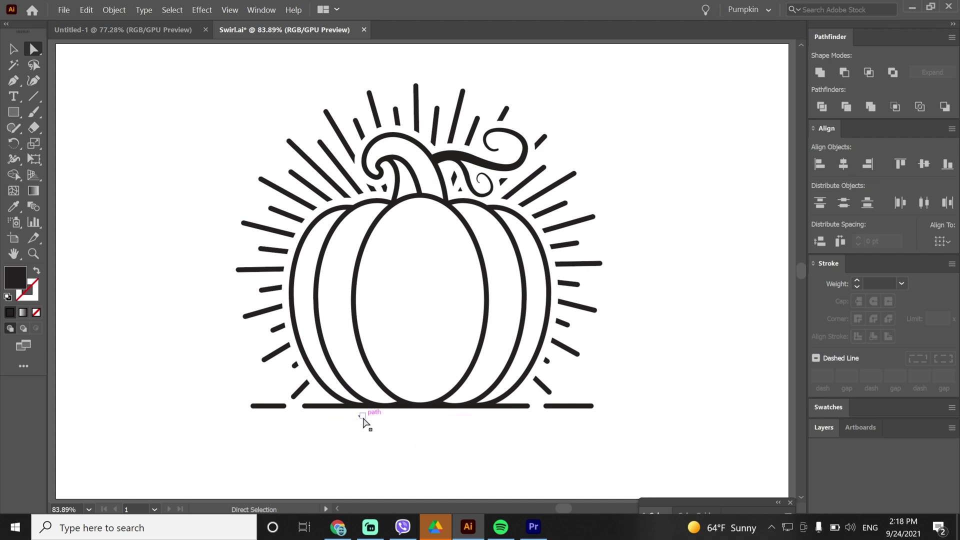
key("Delete")
Cut a gap in the top centre ray with the Eraser and round the cut ends of both pieces.
left_click(402, 375)
left_click(514, 124)
scroll(418, 95, "up", 3)
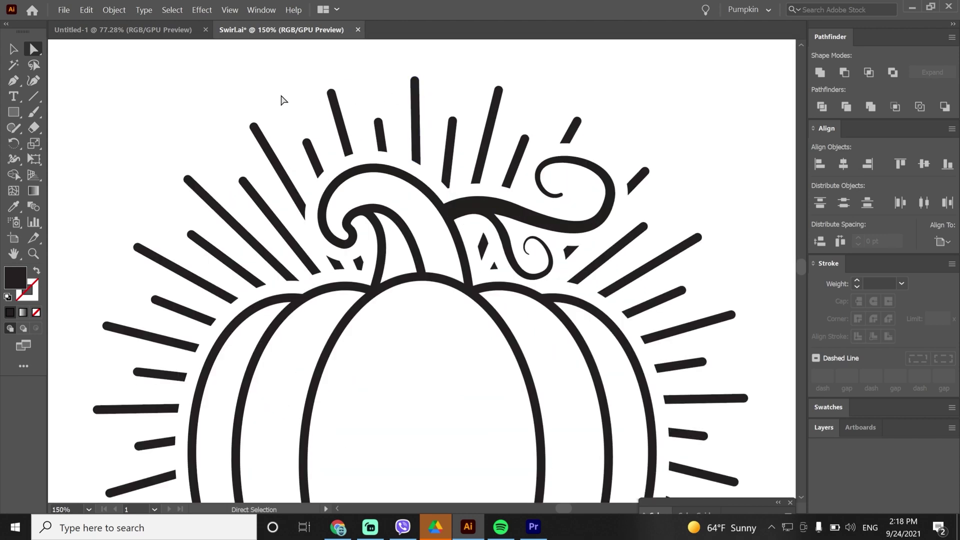
key("shift+e")
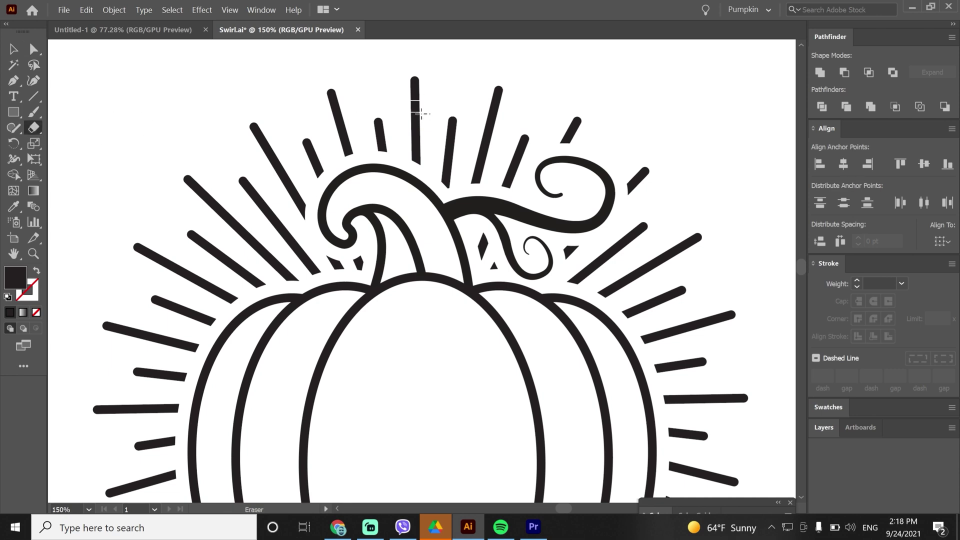
left_click(33, 49)
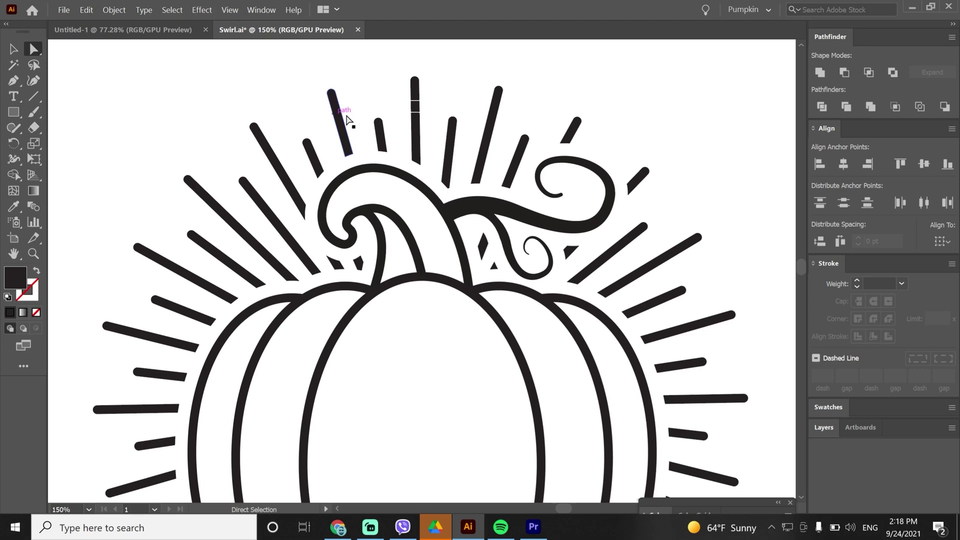
left_click(415, 105)
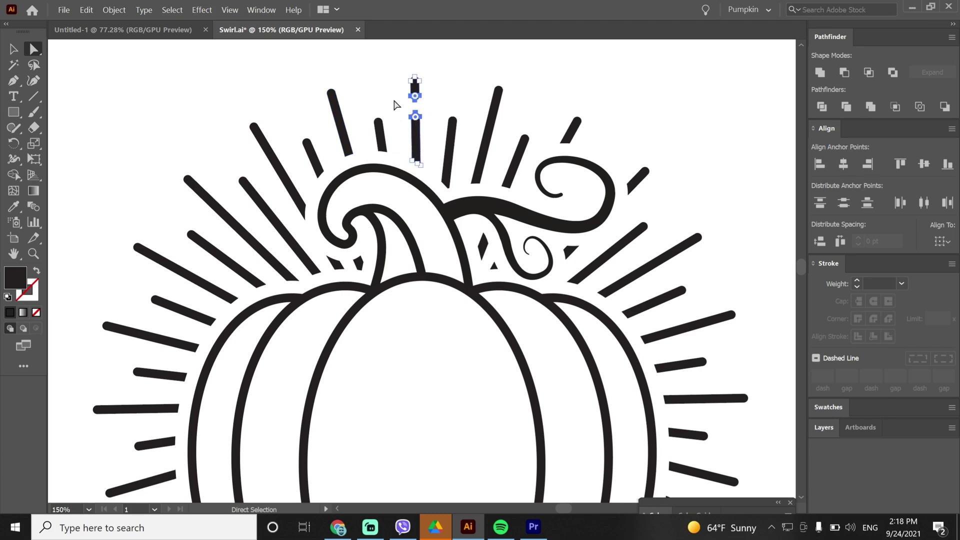
key("Delete")
Cut a gap in the first long ray left of the top centre ray and round the outer piece's cut end.
key("shift+e")
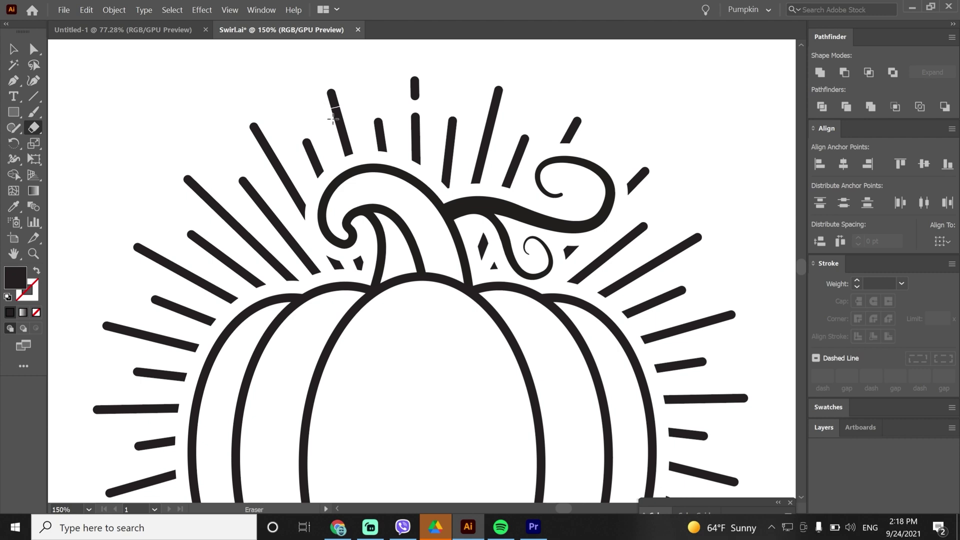
key("a")
left_click(336, 112)
key("Delete")
left_click_drag(321, 104, 345, 124)
left_click(362, 101)
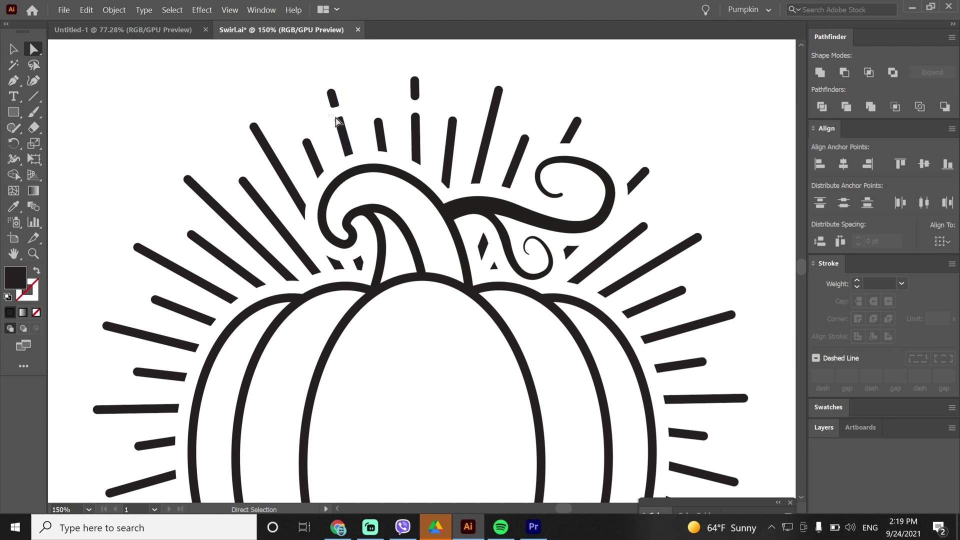
left_click(336, 121)
left_click_drag(349, 103, 336, 80)
left_click(358, 81)
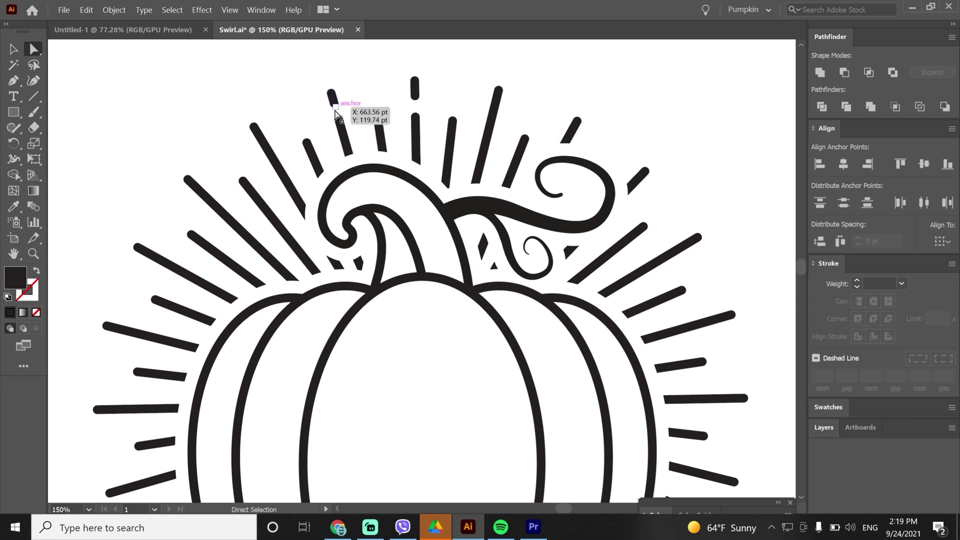
Clean up the extra anchor point on that ray's inner piece and fully round its uneven cut end.
scroll(334, 108, "up", 2)
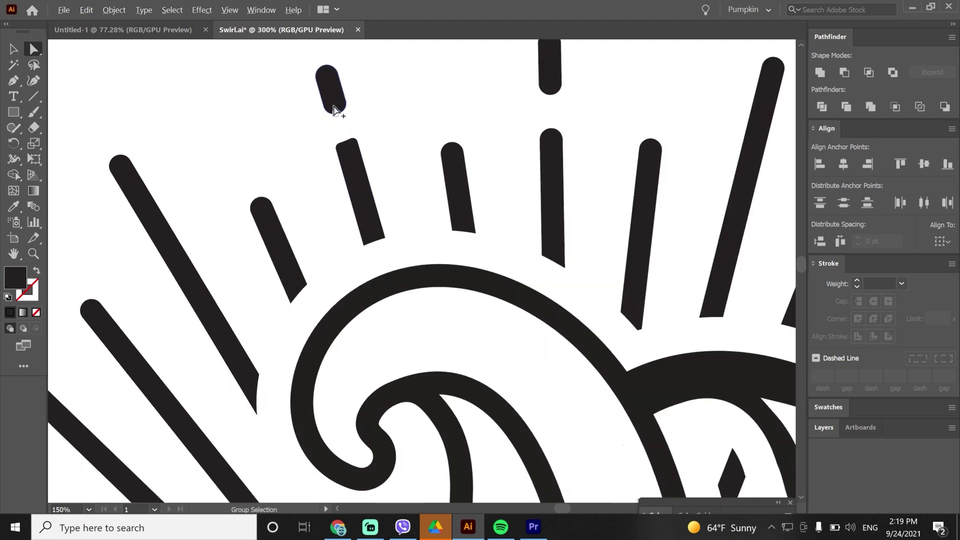
left_click(345, 159)
scroll(359, 144, "up", 5)
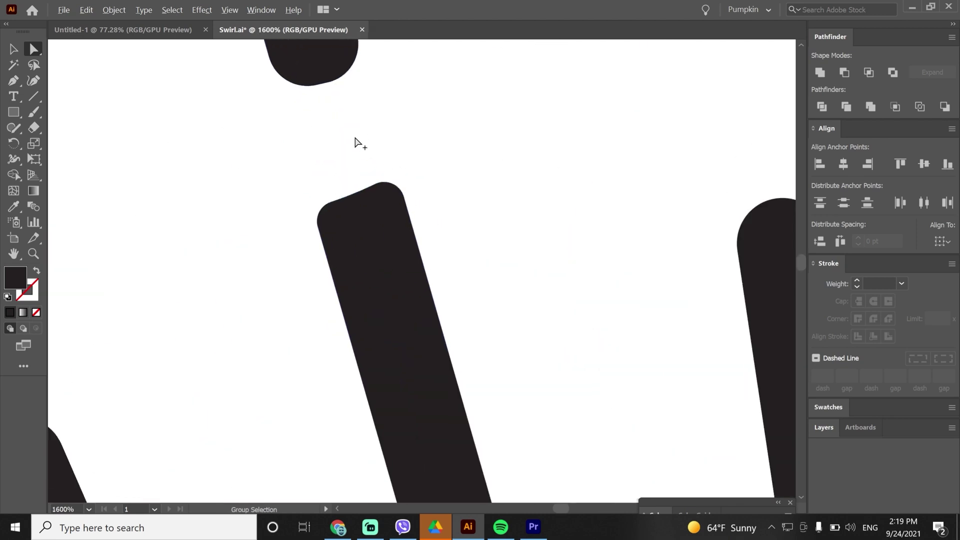
left_click_drag(279, 176, 415, 235)
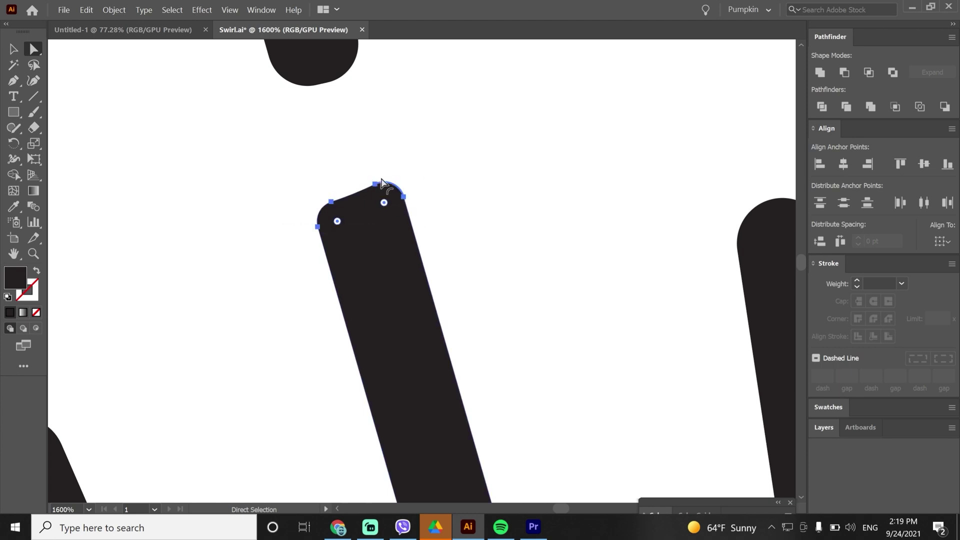
left_click_drag(381, 183, 404, 76)
left_click_drag(252, 150, 402, 220)
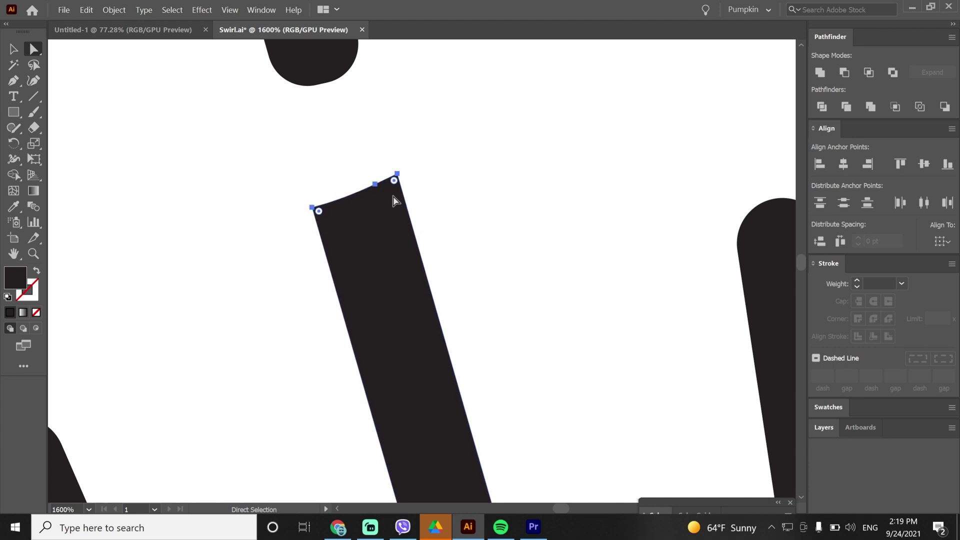
left_click(374, 184)
left_click_drag(374, 185, 351, 195)
key("ctrl+z")
key("ctrl+z")
key("ctrl+z")
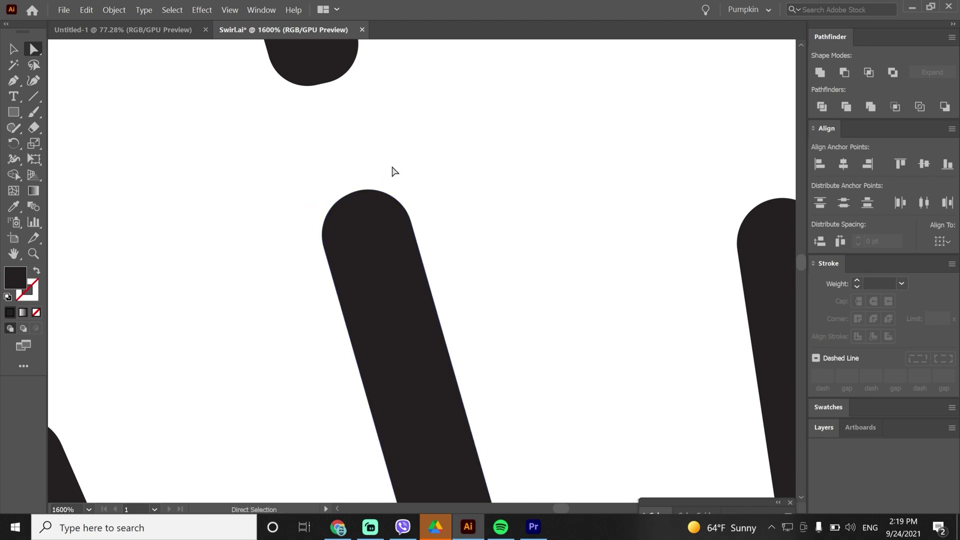
Cut a gap in the next long ray to the left and round the cut ends of both pieces.
key("ctrl+minus")
key("ctrl+minus")
key("ctrl+minus")
left_click_drag(333, 312, 444, 219)
key("shift+e")
left_click_drag(209, 255, 282, 214)
left_click_drag(233, 298, 358, 217)
key("a")
left_click(242, 261)
key("Delete")
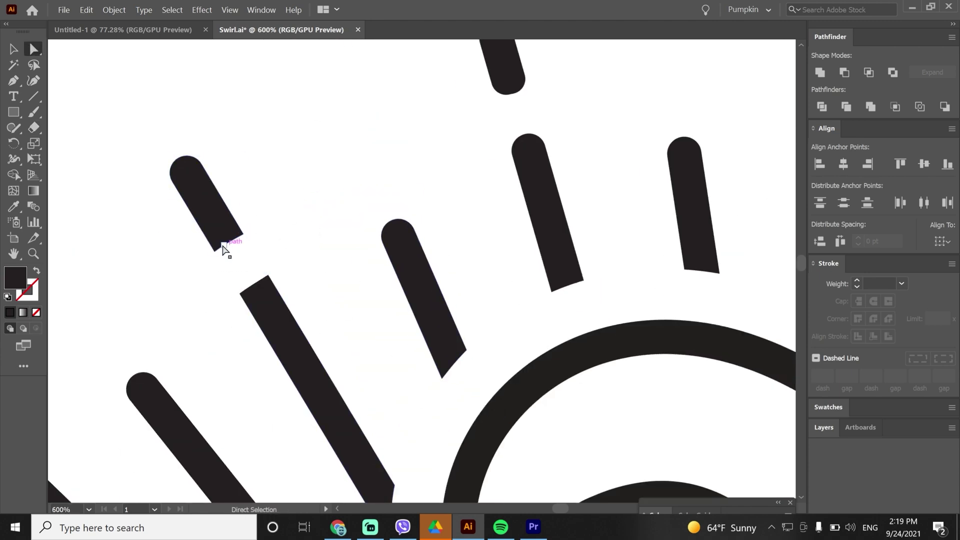
mouse_move(225, 246)
left_mouse_down()
mouse_move(232, 241)
mouse_move(216, 225)
left_mouse_up()
mouse_move(221, 268)
left_mouse_down()
mouse_move(270, 285)
mouse_move(281, 306)
mouse_move(375, 257)
mouse_move(312, 250)
left_mouse_up()
Split the next ray left of the stem into three dashes with two gaps and round the cut ends.
scroll(392, 223, "down", 2)
scroll(298, 337, "up", 1)
key("shift+e")
key("a")
key("shift+e")
mouse_move(402, 393)
left_mouse_down()
mouse_move(439, 362)
mouse_move(393, 337)
left_mouse_up()
key("a")
left_click_drag(212, 249, 279, 199)
Cut a gap in the long diagonal ray at the pumpkin's upper left and round both cut ends.
key("shift+e")
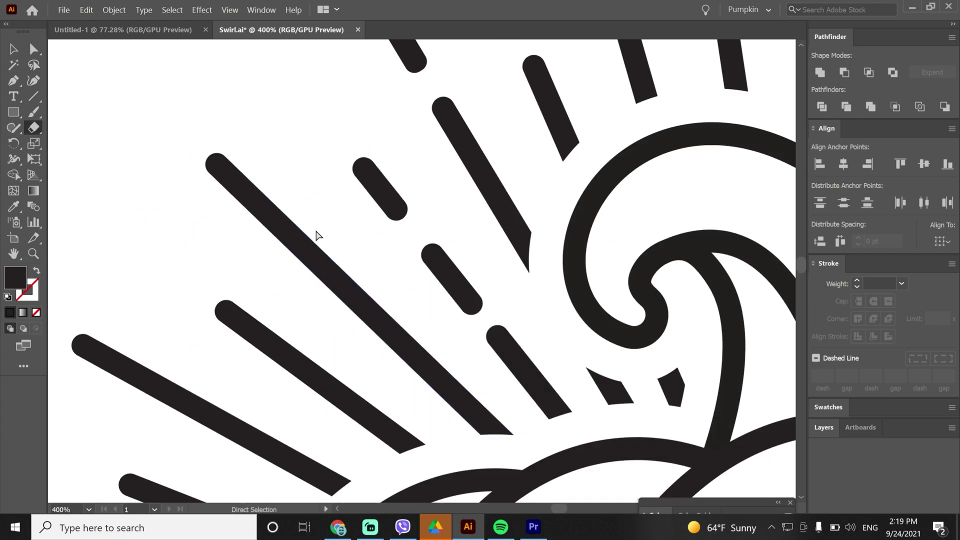
left_click_drag(317, 234, 293, 262)
left_click_drag(343, 222, 292, 292)
left_click_drag(336, 278, 348, 275)
Cut gaps with rounded ends in the next two long rays down the pumpkin's left side.
scroll(343, 279, "up", 2)
scroll(445, 203, "down", 3)
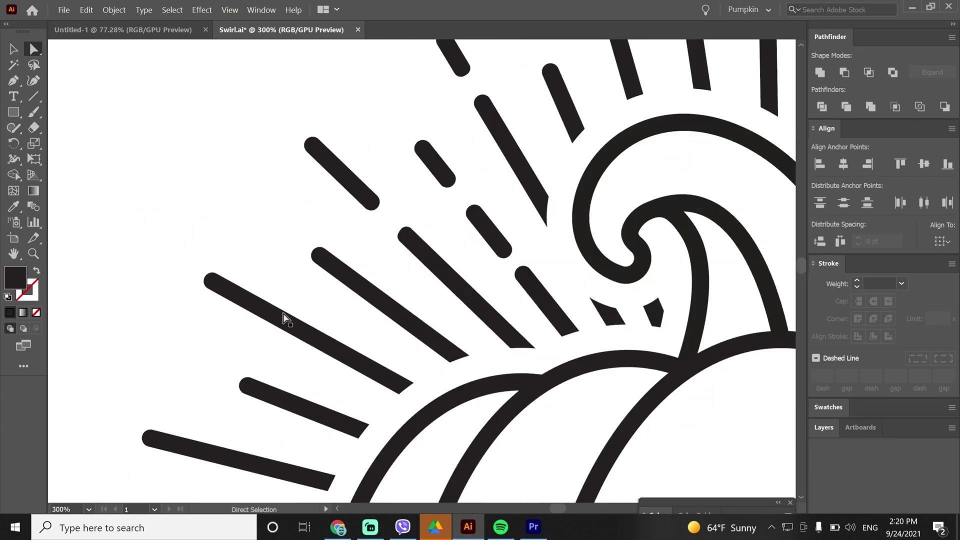
key("shift+e")
key("a")
mouse_move(291, 295)
left_mouse_down()
mouse_move(268, 338)
mouse_move(247, 300)
left_mouse_up()
key("shift+e")
key("a")
mouse_move(246, 278)
left_mouse_down()
mouse_move(231, 325)
mouse_move(262, 304)
left_mouse_up()
Cut a gap with rounded ends in the long horizontal ray left of the pumpkin.
key("shift+e")
mouse_move(330, 261)
left_mouse_down()
mouse_move(326, 309)
mouse_move(305, 289)
left_mouse_up()
left_click_drag(296, 328, 268, 189)
left_click(375, 275, "ctrl")
left_click_drag(352, 313, 314, 208)
Cut a gap in the long ray at the pumpkin's lower left by erasing across it and deleting the leftover sliver.
mouse_move(302, 280)
left_mouse_down()
mouse_move(317, 322)
mouse_move(303, 287)
left_mouse_up()
key("a")
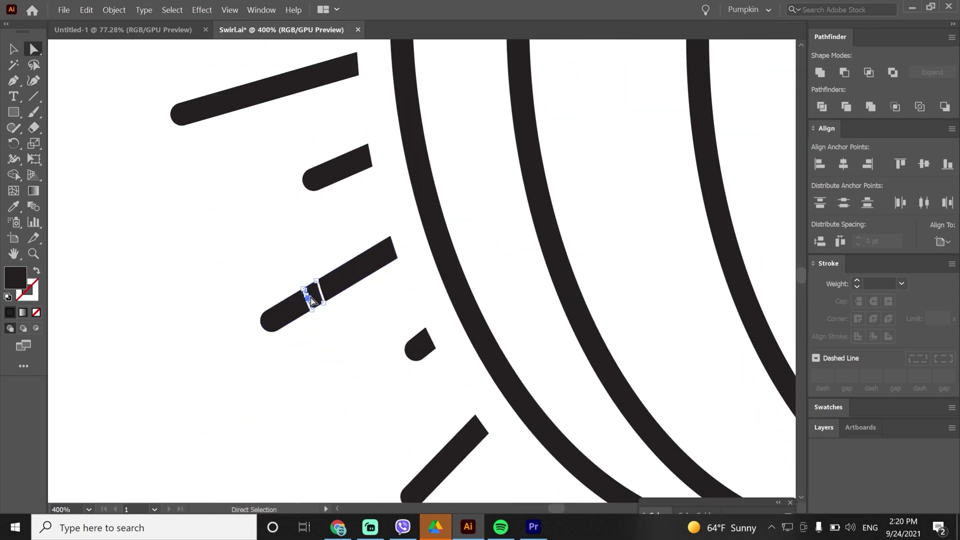
scroll(420, 375, "up", 3)
left_click(411, 256)
left_click_drag(374, 282, 306, 325)
scroll(314, 300, "down", 4)
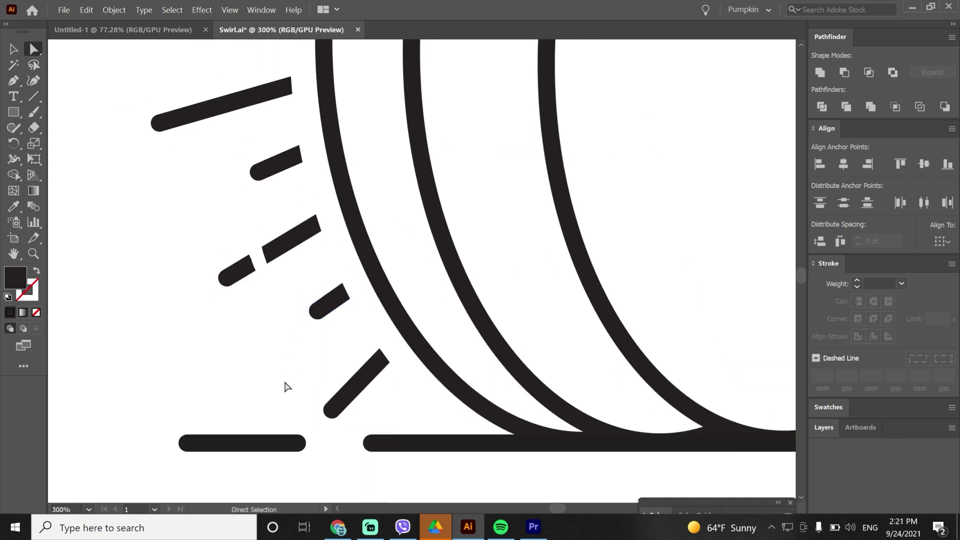
scroll(285, 385, "up", 1)
left_click_drag(323, 392, 372, 445)
left_click_drag(356, 420, 368, 405)
scroll(300, 352, "down", 4)
scroll(505, 60, "up", 4)
Cut gaps with rounded ends in the long ray and the shorter ray between the top centre ray and the curly vine.
key("shift+e")
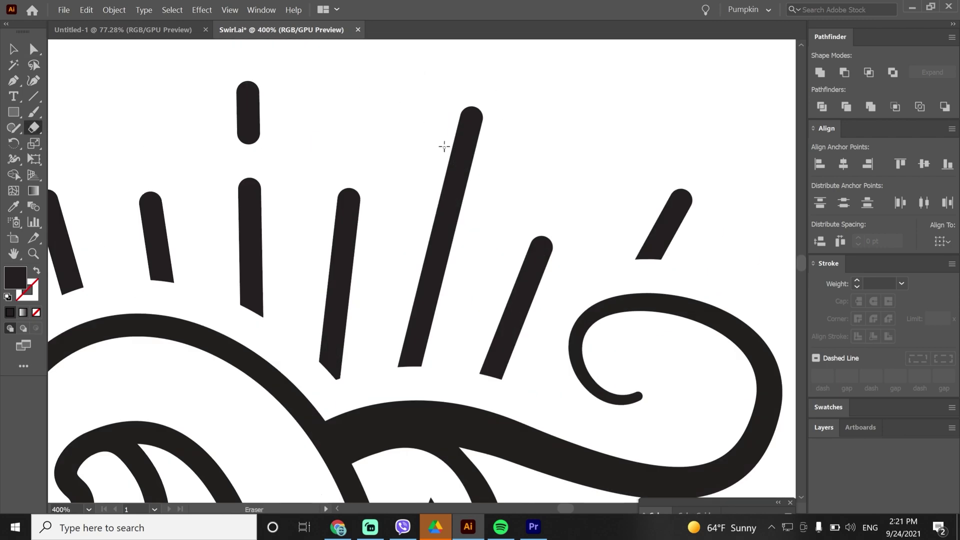
left_click_drag(444, 148, 480, 175)
key("a")
left_click_drag(425, 303, 423, 315)
left_click_drag(455, 371, 495, 395)
key("a")
left_click_drag(469, 403, 428, 460)
Break up two rays at the pumpkin's upper right, below the curly vine, with rounded gaps.
scroll(429, 460, "up", 1)
left_click_drag(467, 295, 492, 323)
scroll(500, 385, "down", 4)
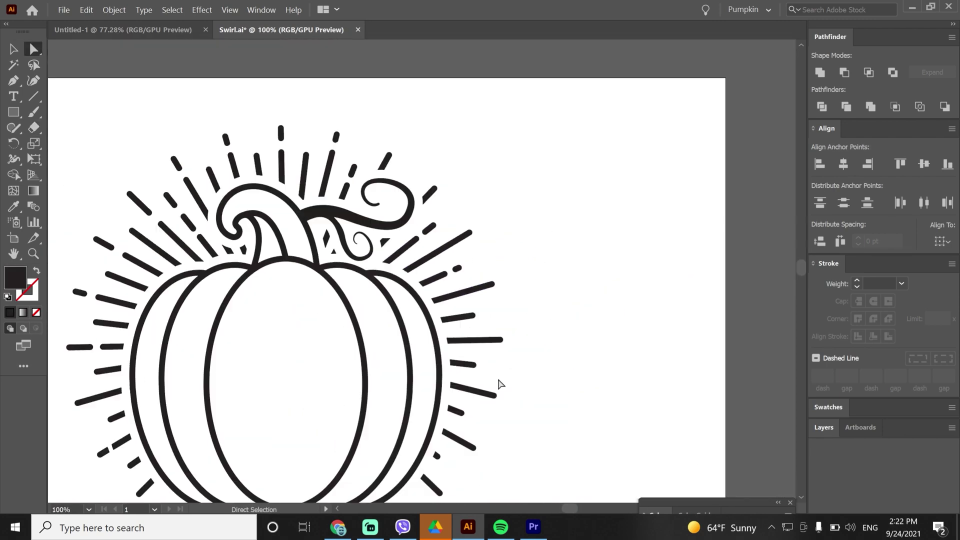
Cut gaps with rounded ends in the long rays on the pumpkin's right side, including the horizontal one and the one below.
scroll(482, 347, "up", 3)
mouse_move(456, 150)
left_mouse_down()
mouse_move(467, 181)
mouse_move(478, 181)
left_mouse_up()
key("a")
key("shift+e")
mouse_move(514, 301)
left_mouse_down()
mouse_move(516, 330)
mouse_move(503, 315)
left_mouse_up()
scroll(515, 475, "up", 3)
left_click_drag(507, 362, 505, 405)
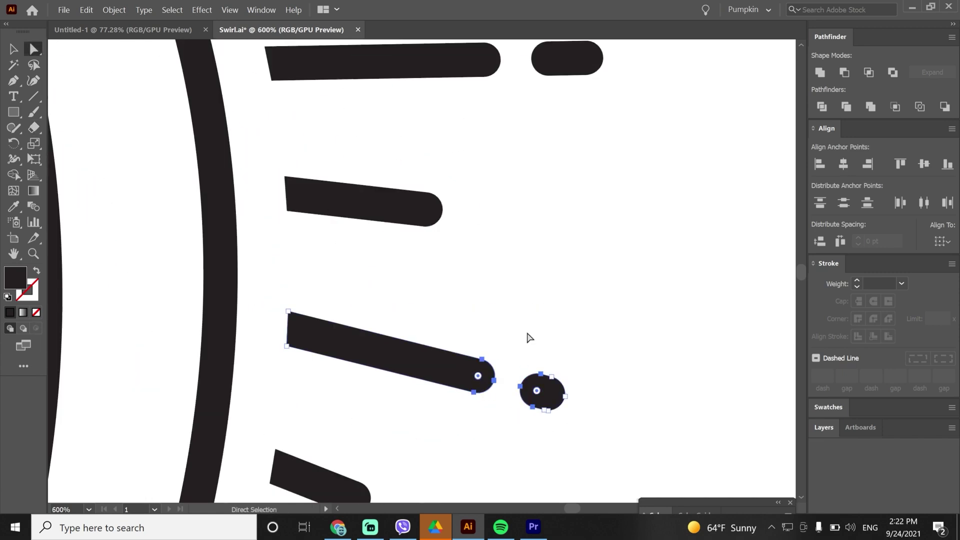
scroll(456, 306, "up", 2)
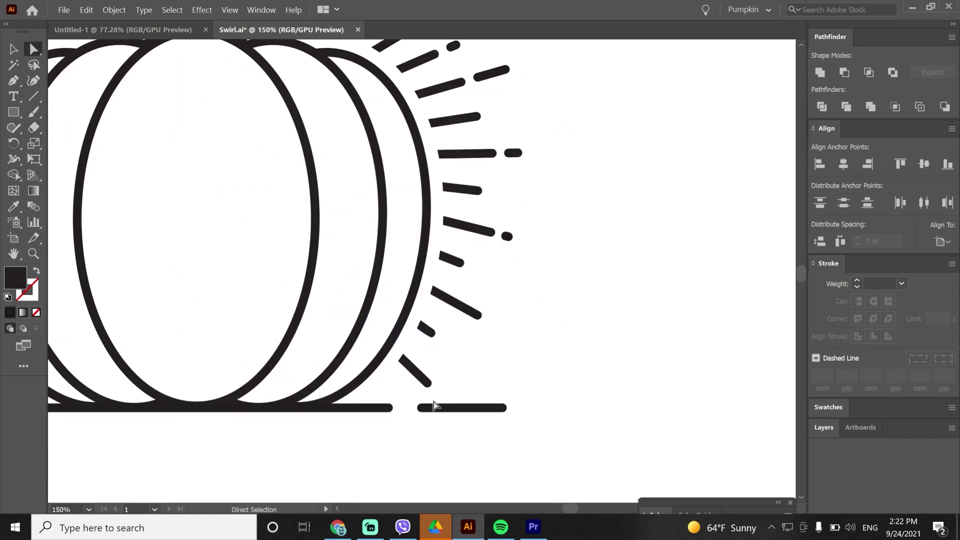
key("ctrl+minus")
key("ctrl+minus")
key("ctrl+plus")
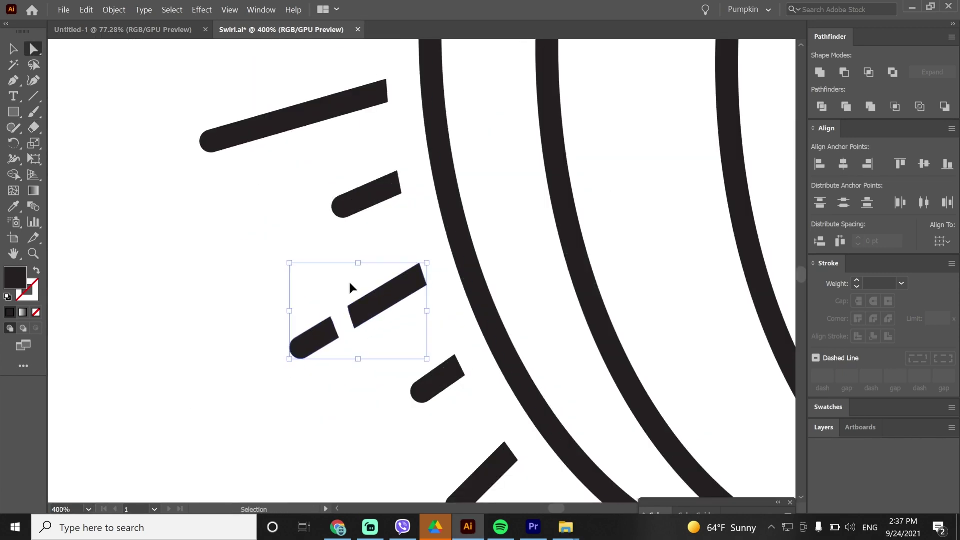
key("ctrl+plus")
key("ctrl+minus")
key("ctrl+minus")
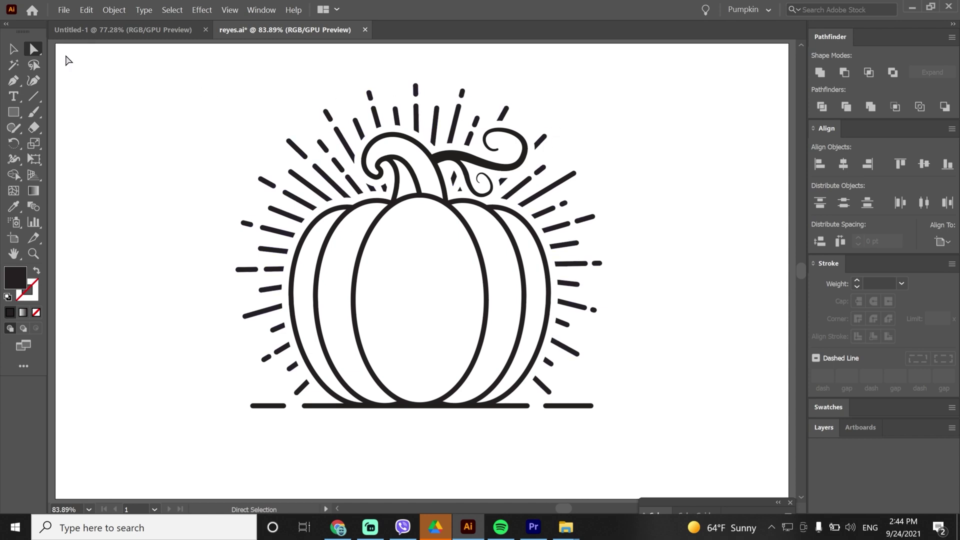
Ungroup the sunburst rays and unite them into one shape.
left_click(14, 48)
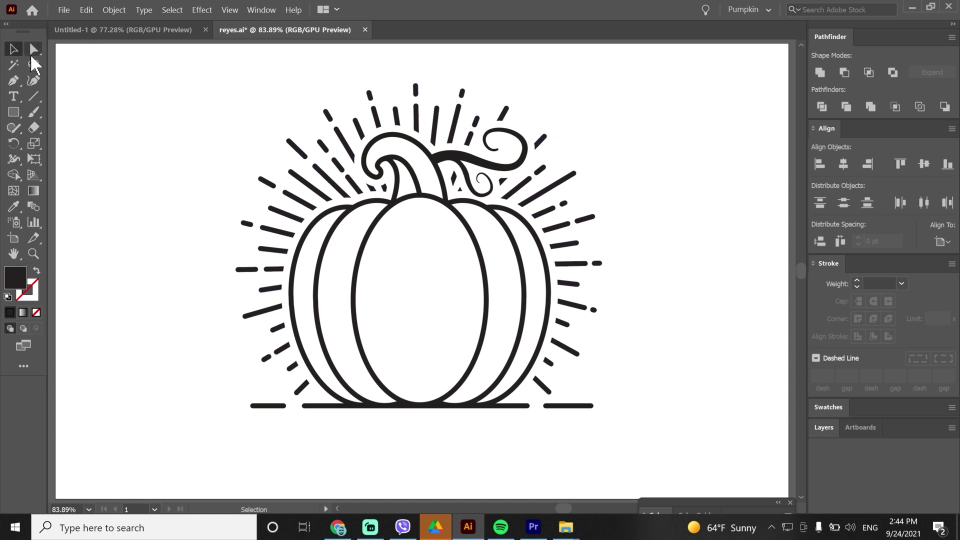
left_click(290, 146)
right_click(289, 146)
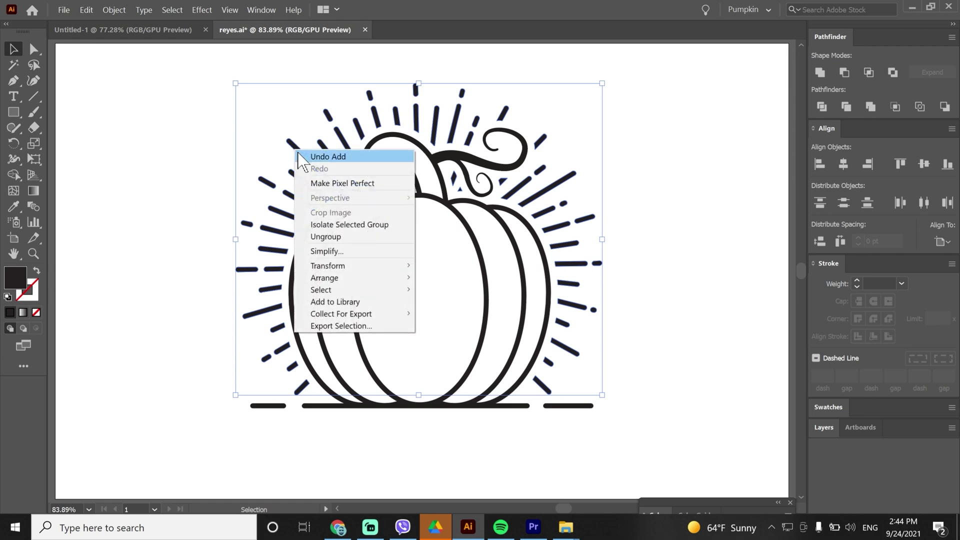
left_click(329, 238)
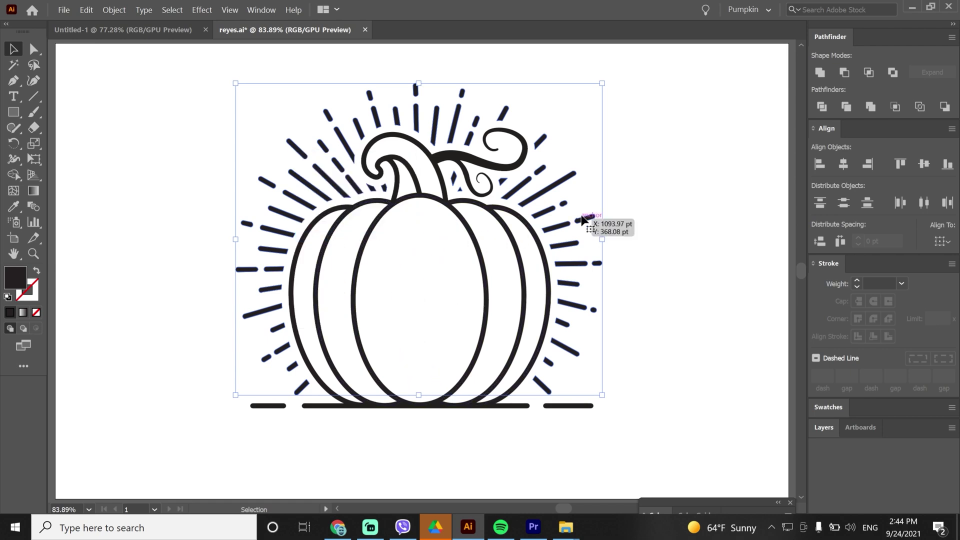
left_click(820, 73)
left_click(918, 71)
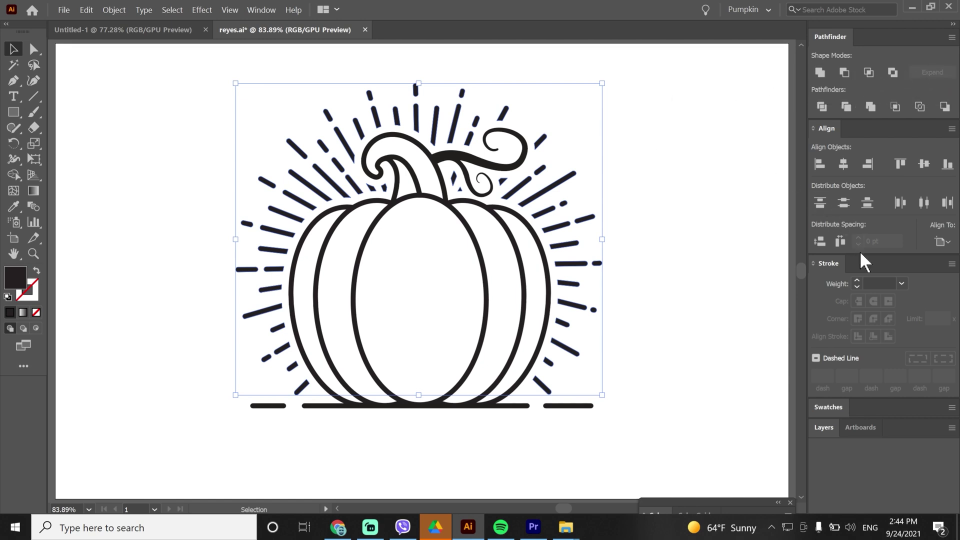
Give the sunburst rays a 3 pt white stroke.
left_click(901, 283)
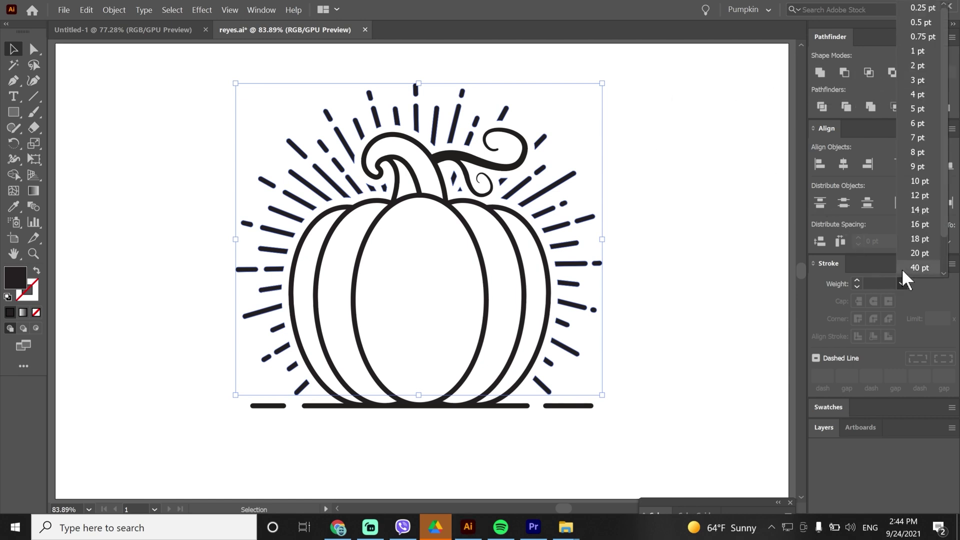
left_click(919, 80)
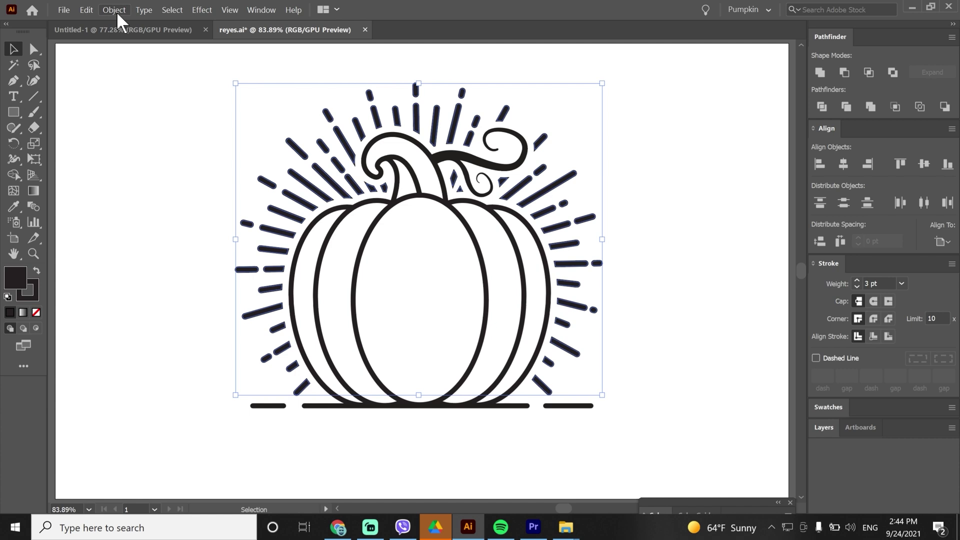
double_click(34, 284)
left_click(54, 244)
left_click(361, 245)
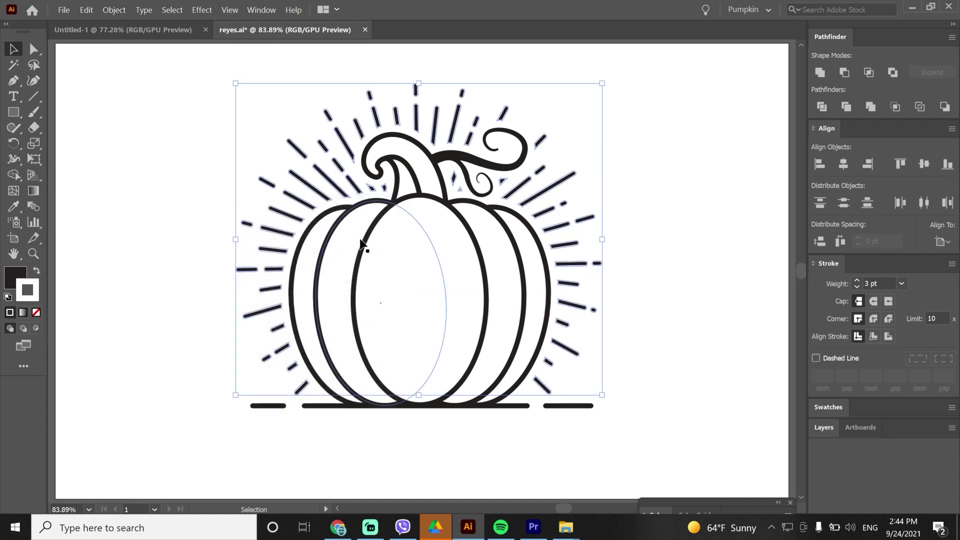
Expand the fill and stroke of the sunburst rays into separate shapes.
left_click(583, 142)
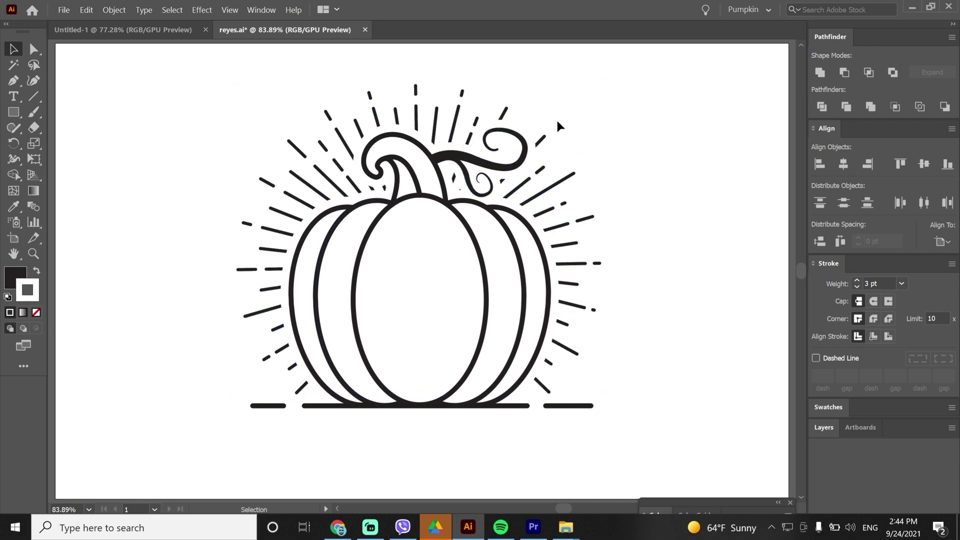
left_click(508, 109)
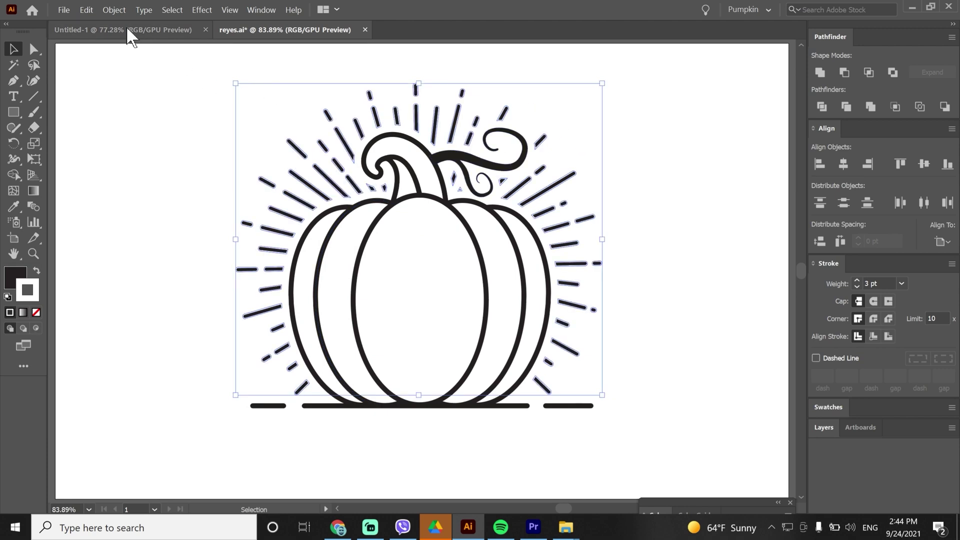
left_click(114, 10)
left_click(142, 137)
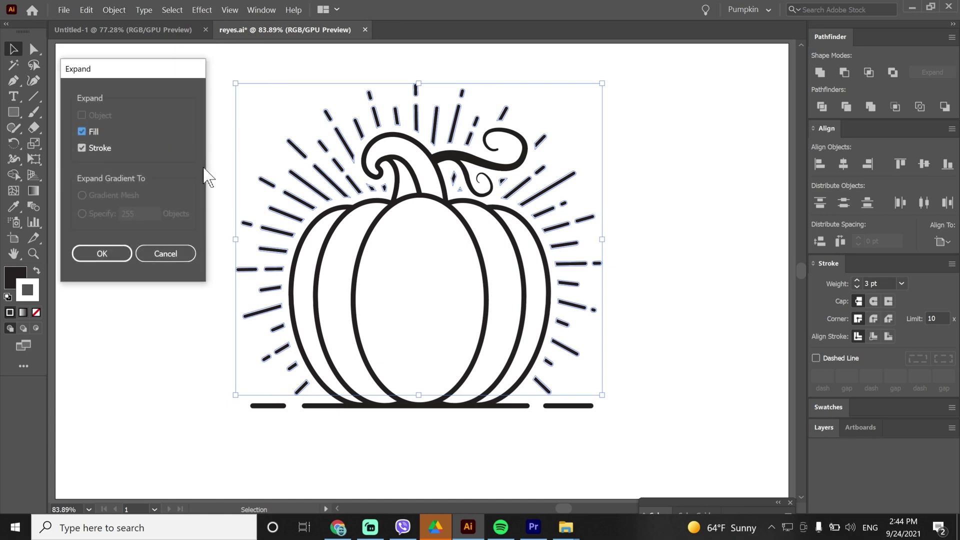
left_click(103, 254)
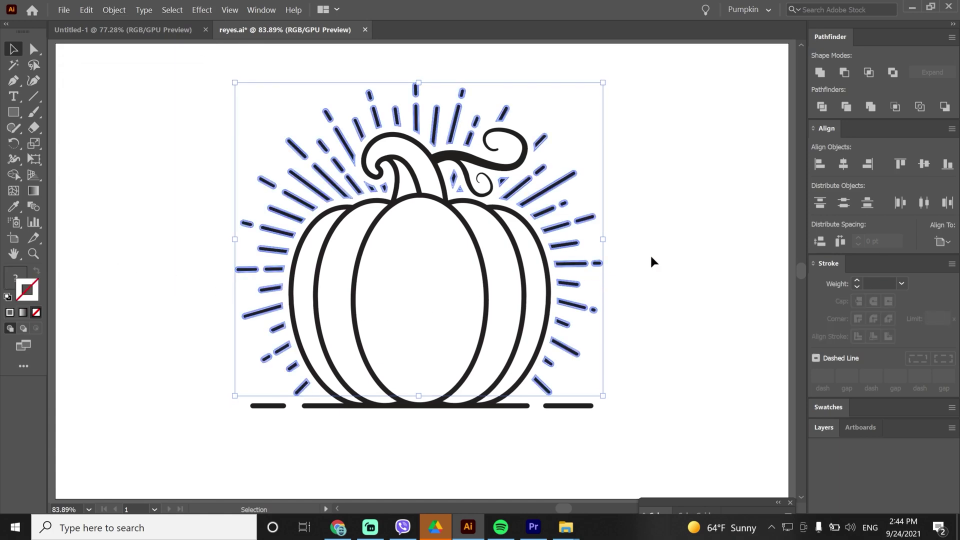
Subtract the expanded white outlines from the rays with Minus Front to make the rays thinner.
left_click(844, 73)
left_click(693, 108)
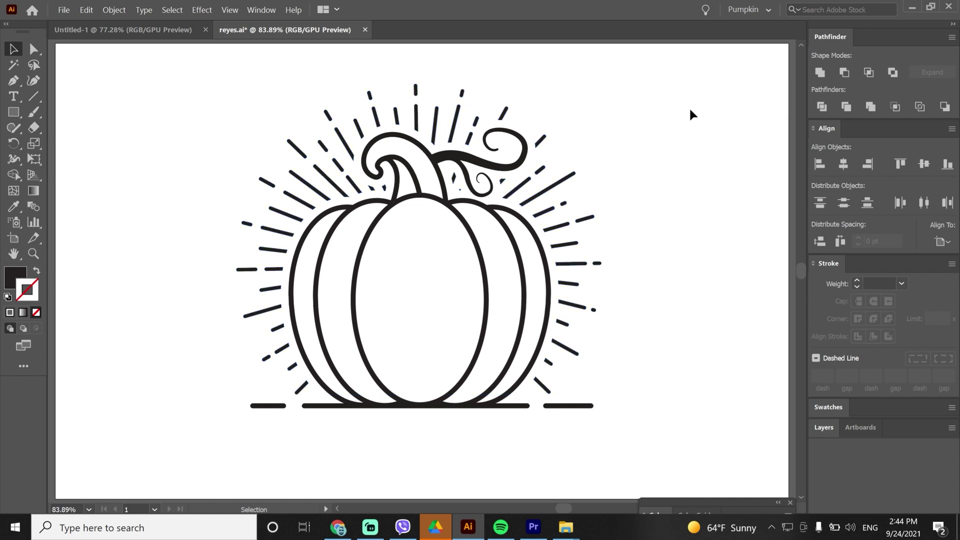
left_click(33, 49)
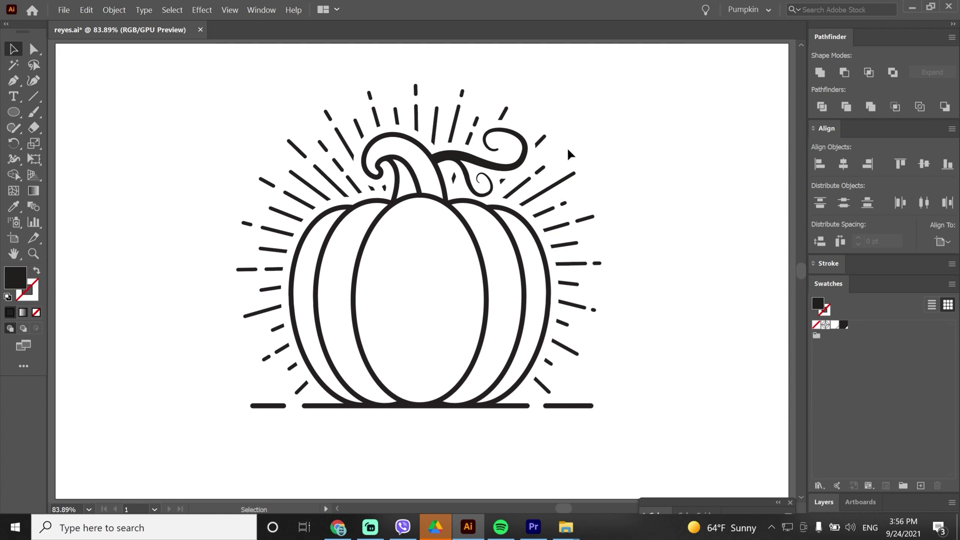
Expand the fill and stroke of the pumpkin group, including its stem, vines and ground lines.
left_click(425, 251)
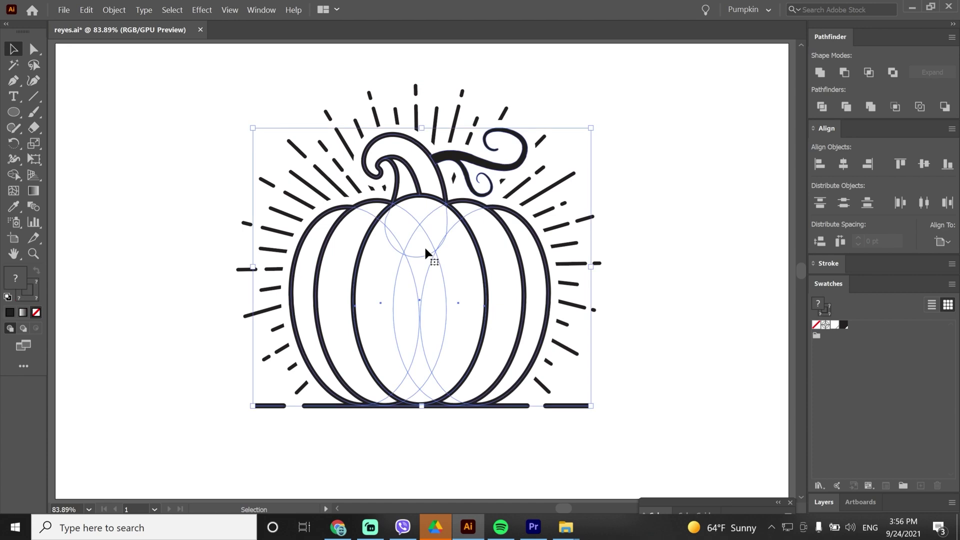
left_click(115, 11)
left_click(150, 134)
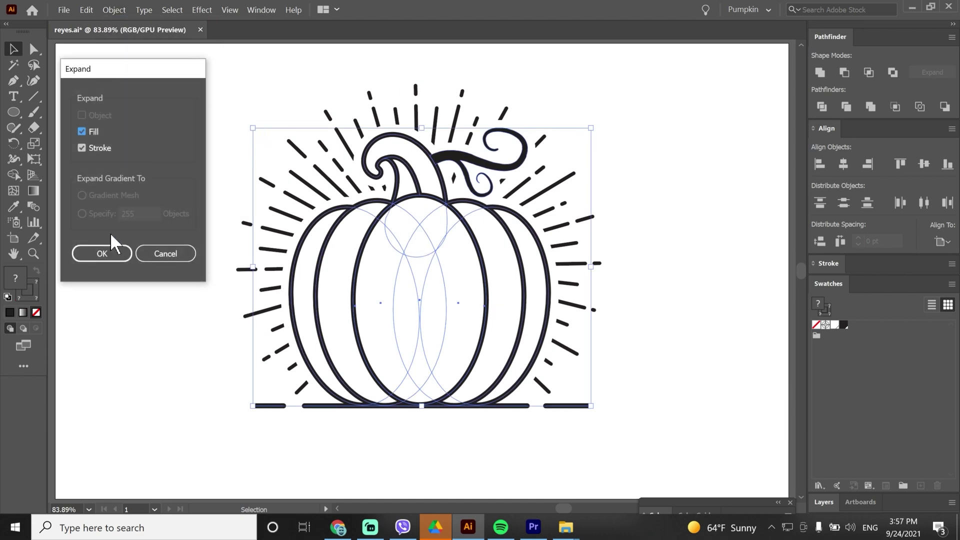
left_click(96, 253)
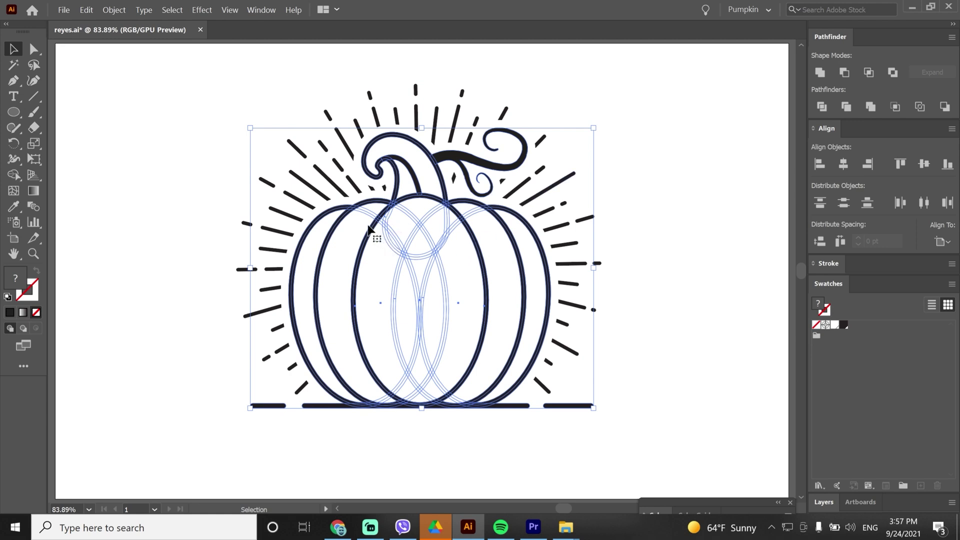
Isolate the pumpkin group, move its outermost left ellipse clear of the drawing and fill it with red-orange E54C17.
double_click(328, 229)
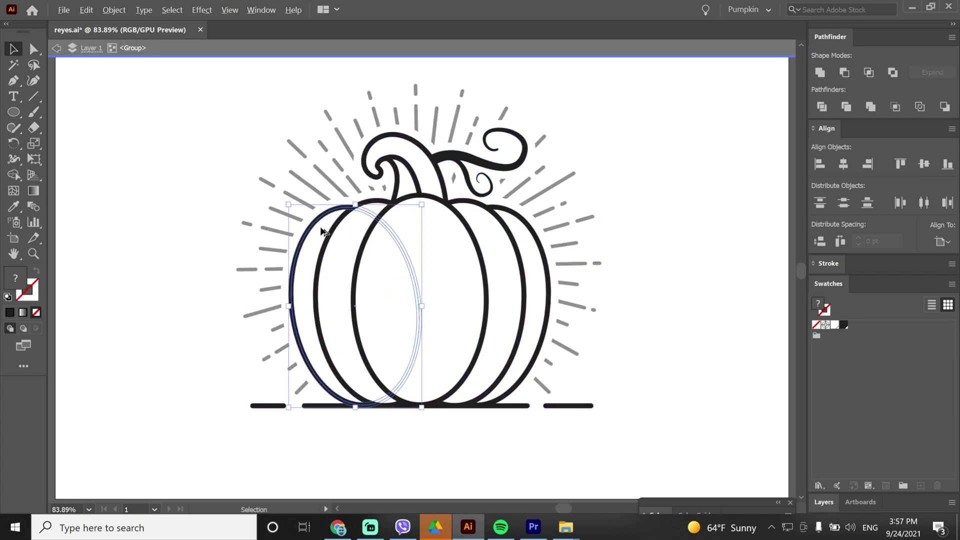
left_click_drag(324, 231, 629, 170)
left_click(671, 120)
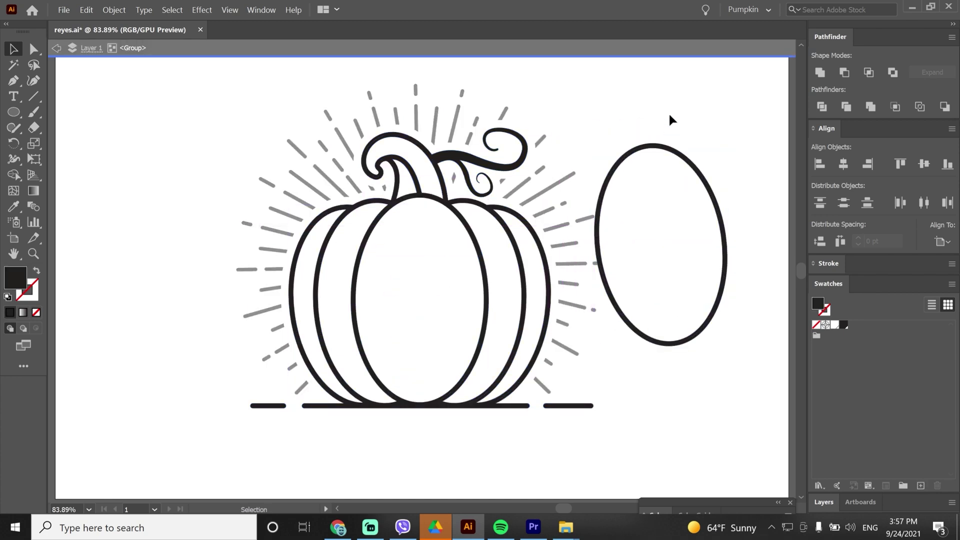
key("a")
left_click(663, 195)
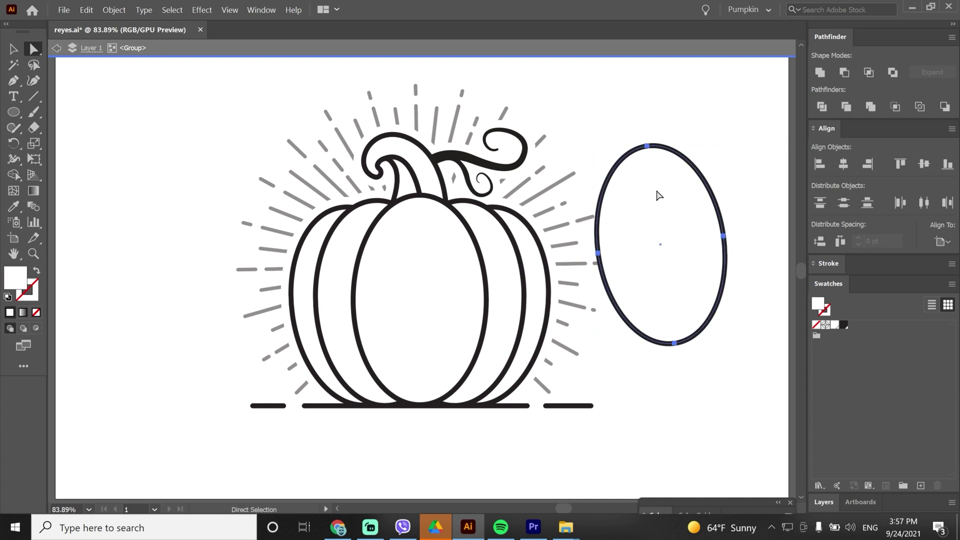
double_click(15, 277)
left_click(202, 256)
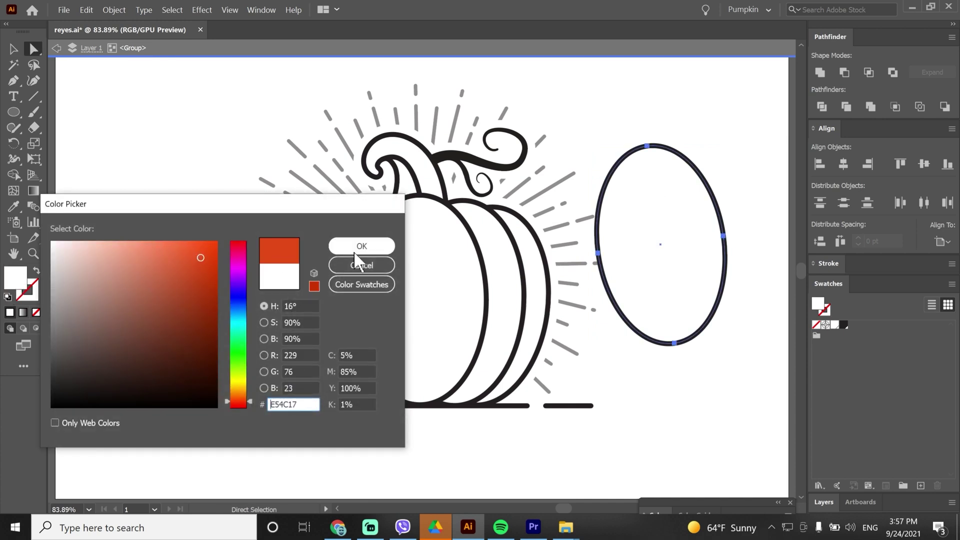
left_click(361, 246)
Try Trim on the separated ellipse and shift its red-orange fill away from the black outline.
scroll(722, 144, "up", 6)
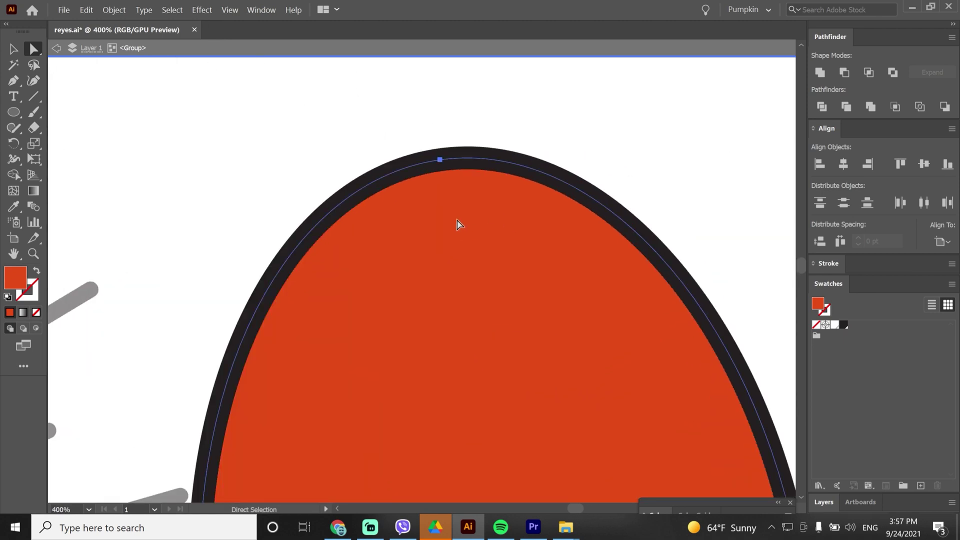
left_click_drag(459, 224, 460, 252)
key("ctrl+z")
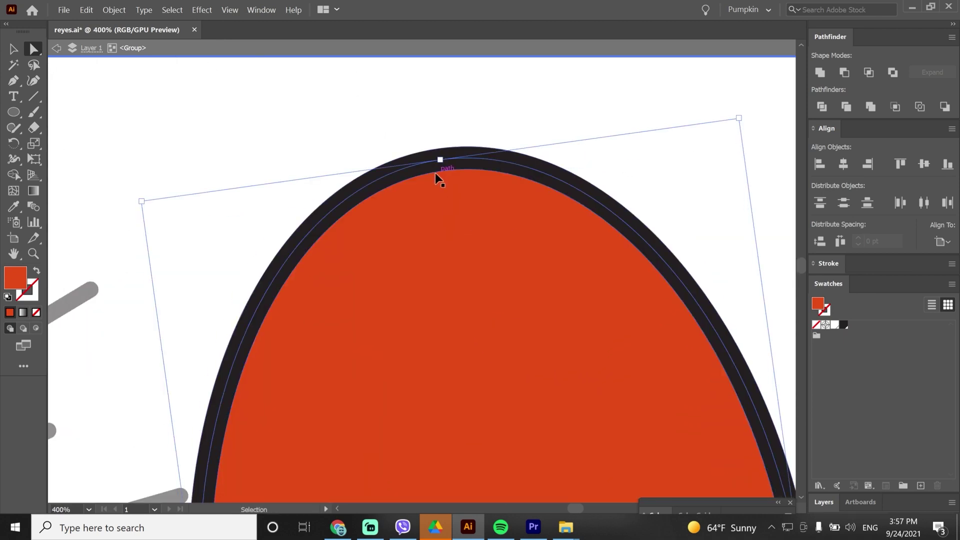
left_click(436, 157)
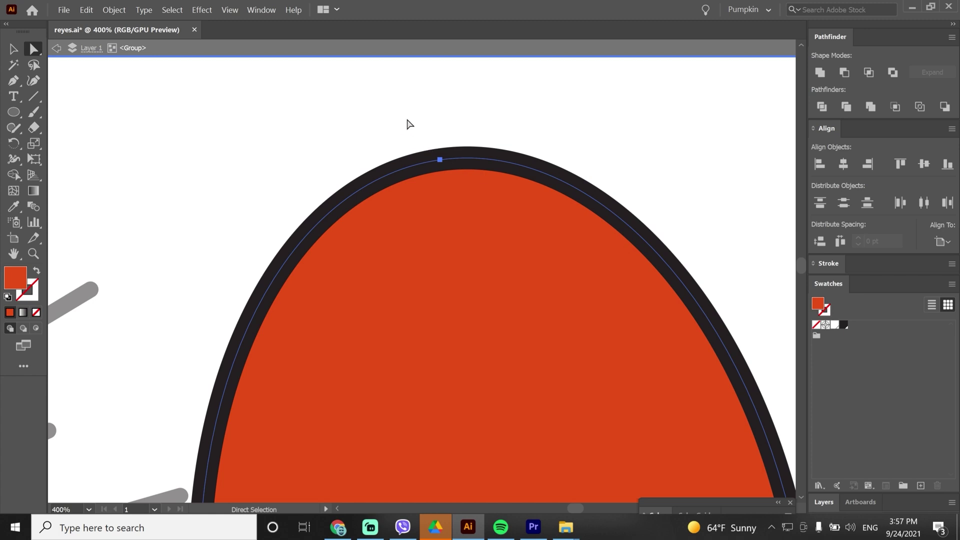
left_click_drag(407, 120, 454, 203)
scroll(615, 222, "down", 3)
left_click(846, 105)
left_click(684, 123)
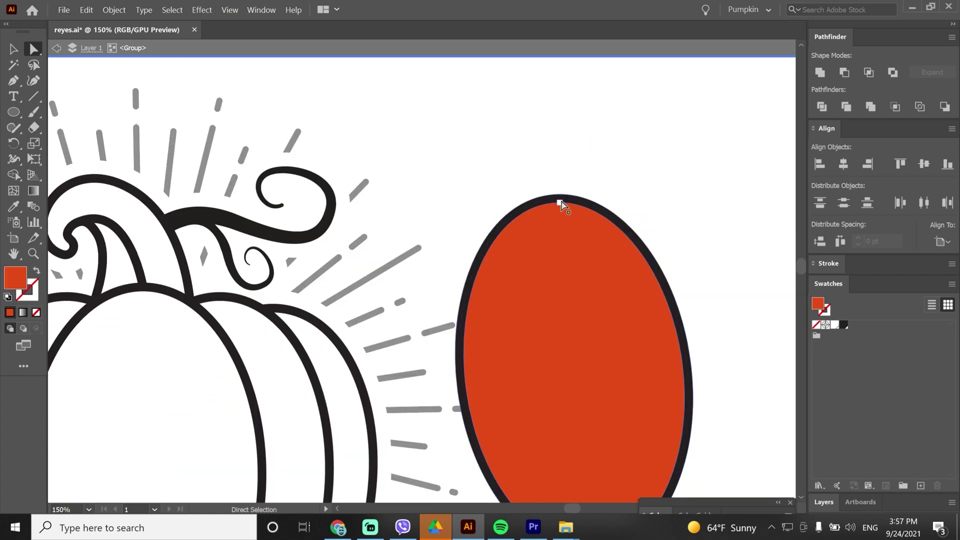
left_click_drag(554, 210, 563, 217)
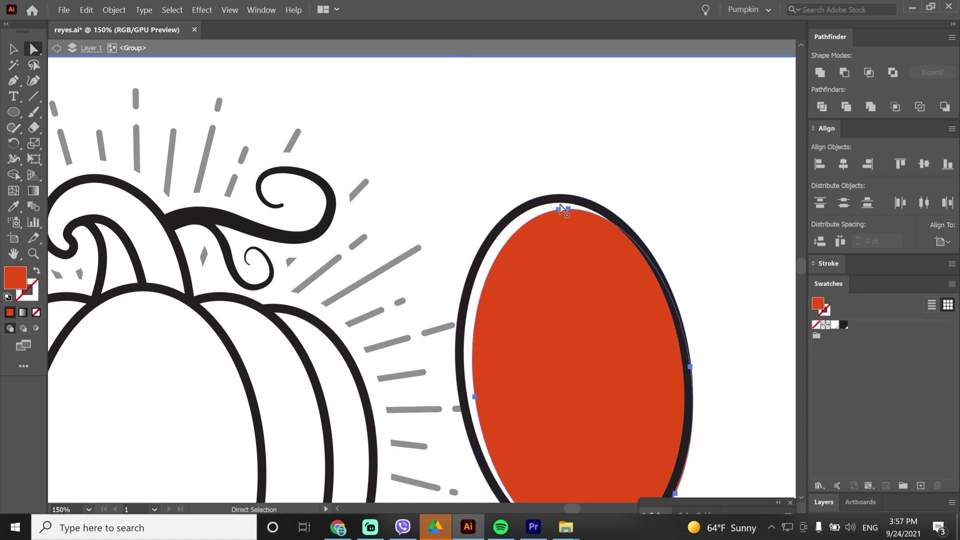
Undo the test edits on the separated ellipse back to its original place in the pumpkin.
key("ctrl+z")
key("ctrl+z")
key("ctrl+z")
key("ctrl+z")
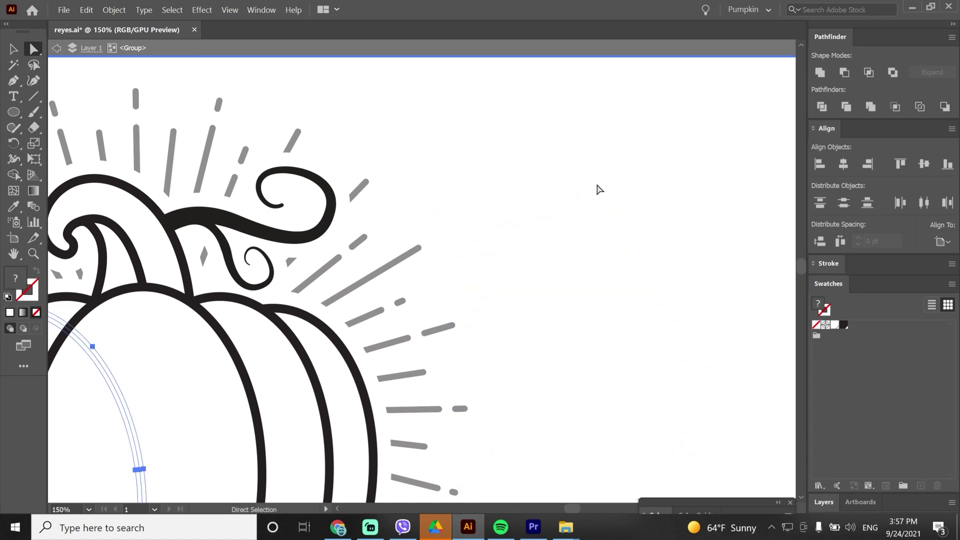
Apply Trim to the whole expanded pumpkin group to cut away the overlapping hidden parts.
key("ctrl+0")
key("v")
left_click(322, 250)
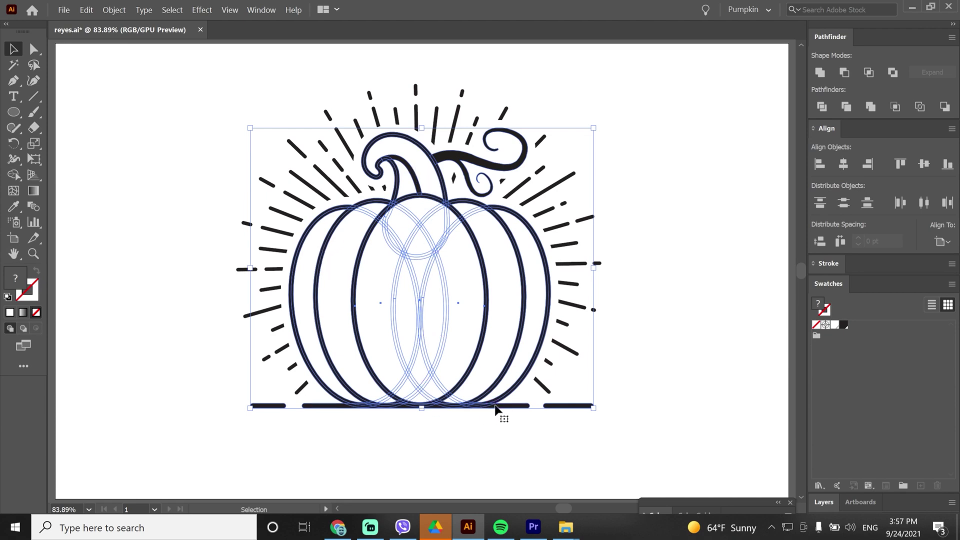
left_click(852, 106)
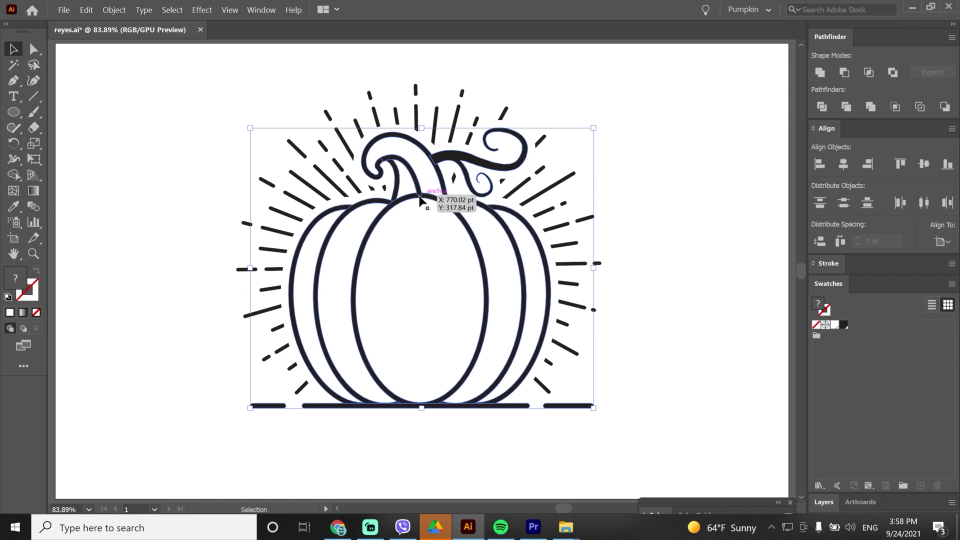
Try selecting all black shapes with the Magic Wand, and clear the selection.
left_click(14, 65)
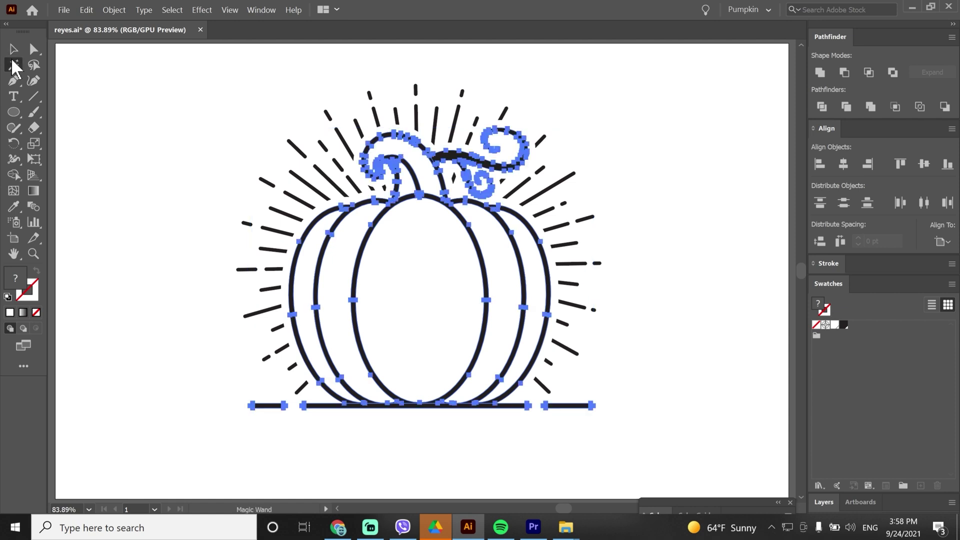
left_click(143, 92)
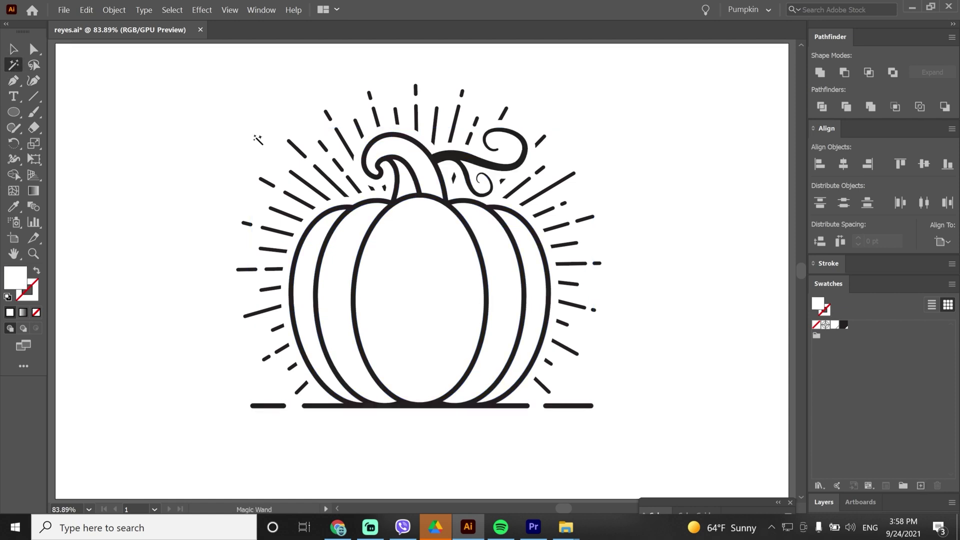
left_click(298, 149)
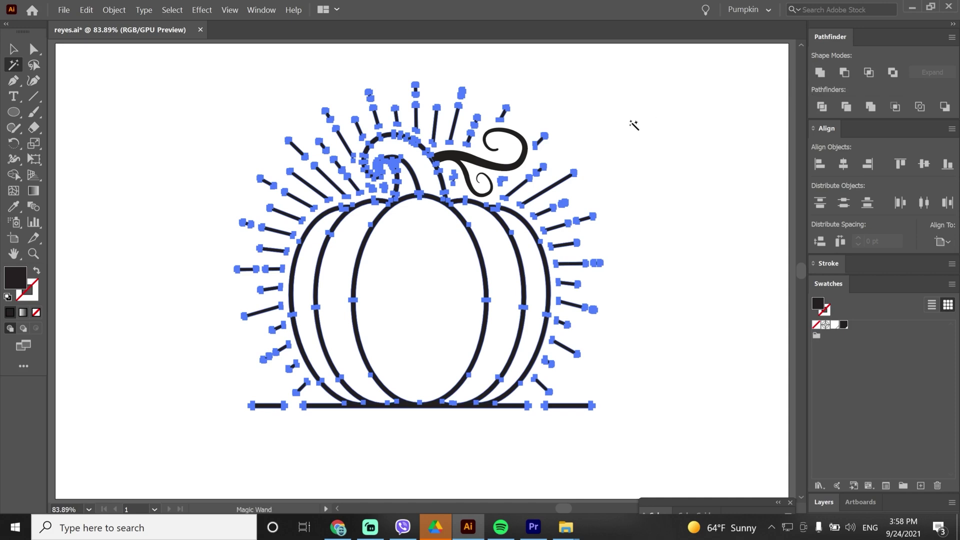
left_click(634, 125)
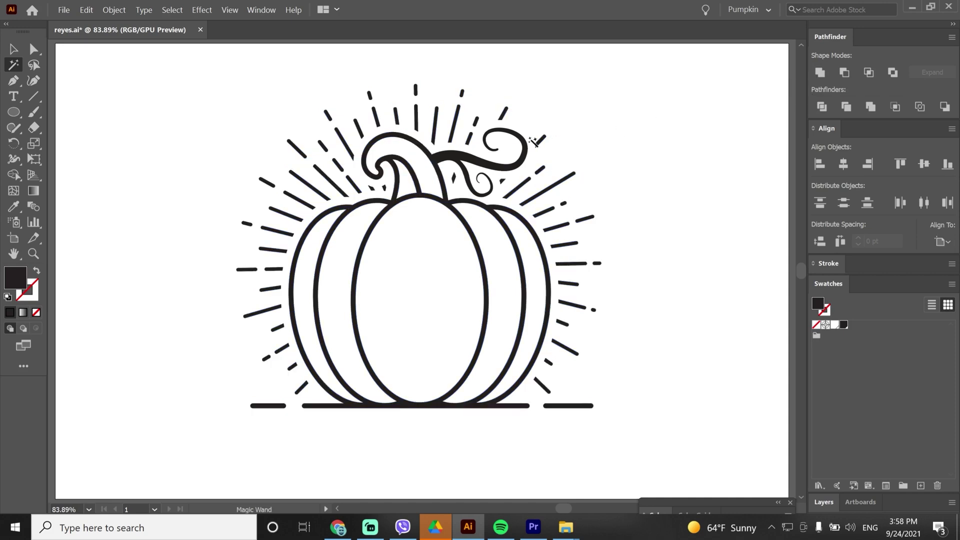
Fill the five white body segments of the pumpkin with orange ED652F.
left_click(34, 51)
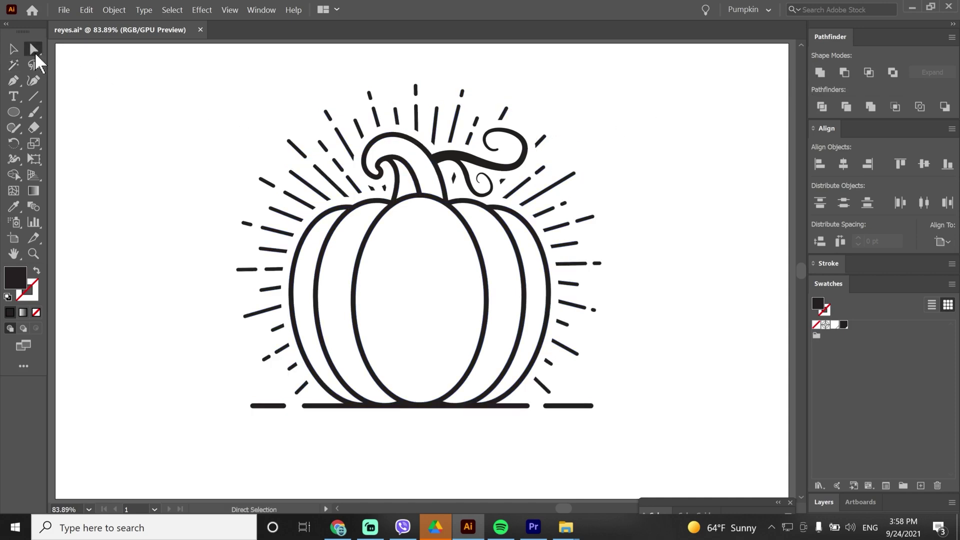
left_click(214, 163)
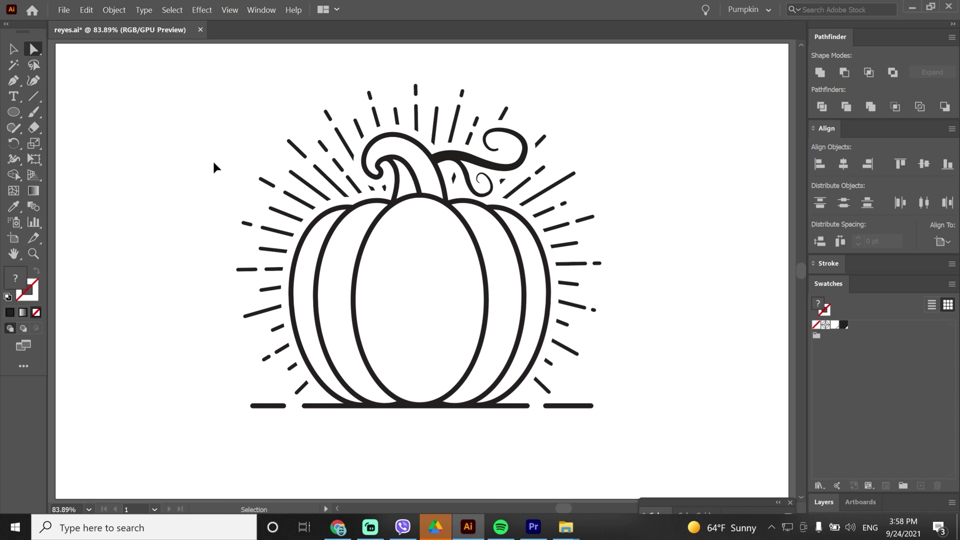
left_click(305, 274)
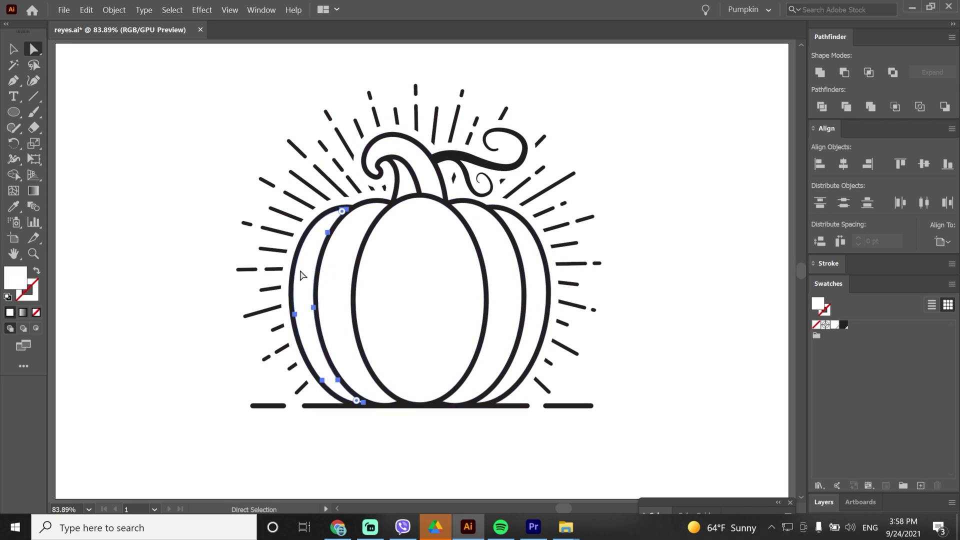
left_click(333, 272, "shift")
left_click(393, 264, "shift")
left_click(488, 260, "shift")
left_click(531, 263, "shift")
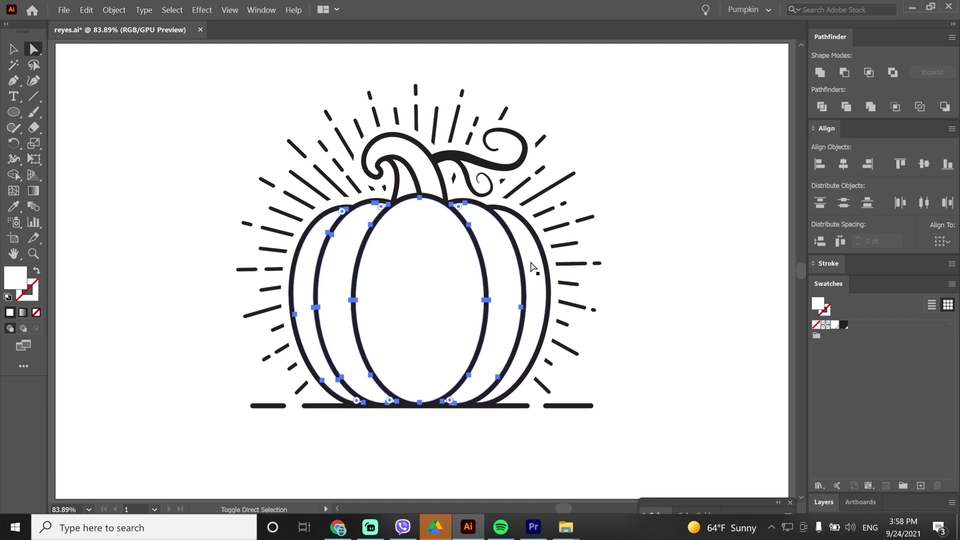
double_click(22, 287)
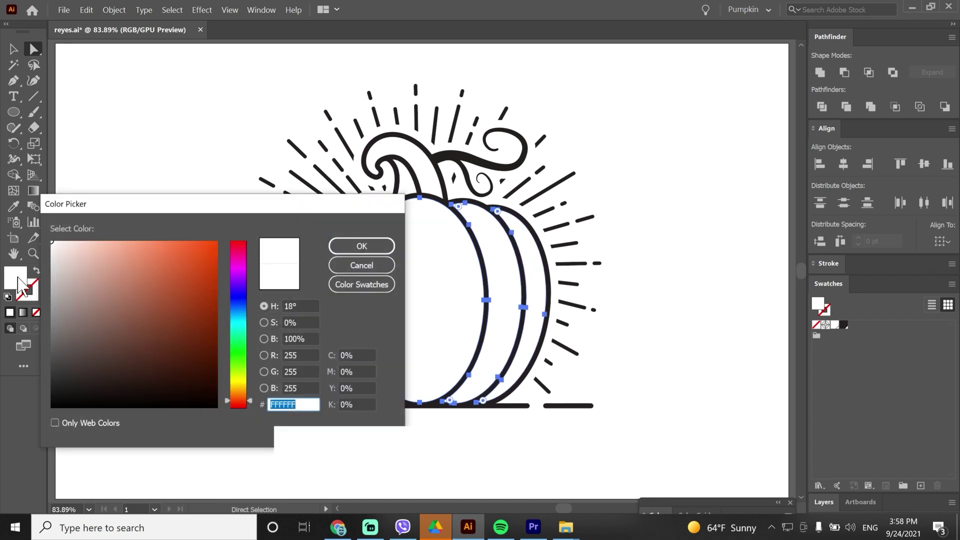
left_click(133, 257)
left_click_drag(134, 257, 184, 252)
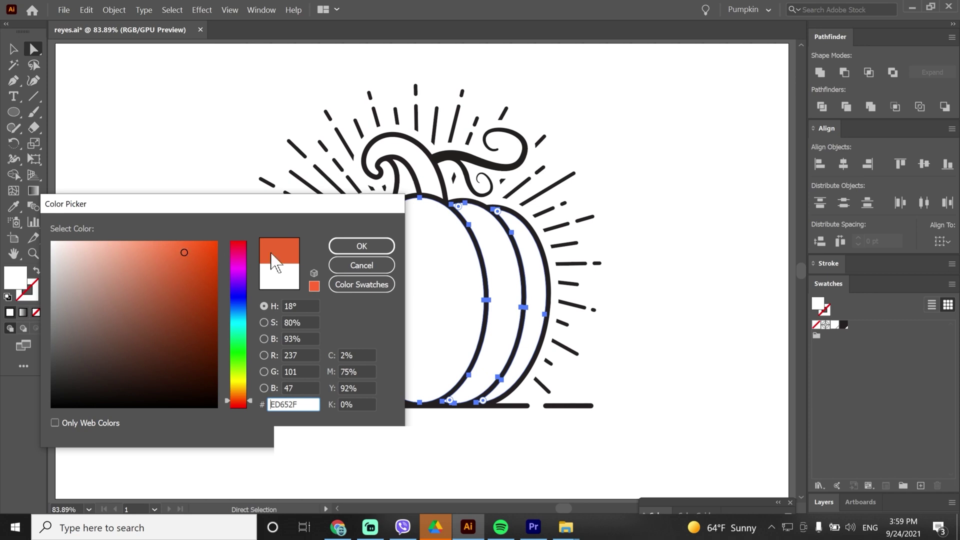
left_click(357, 246)
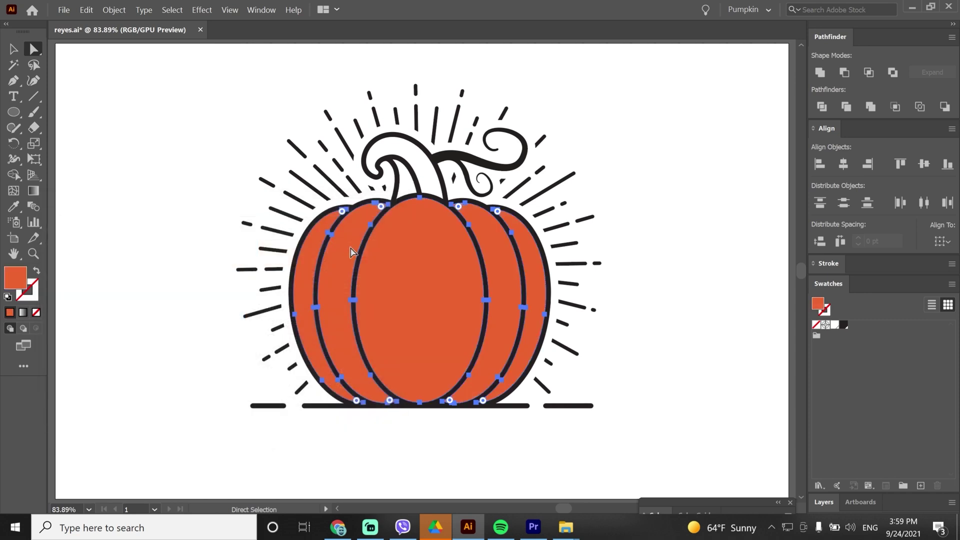
left_click(258, 243)
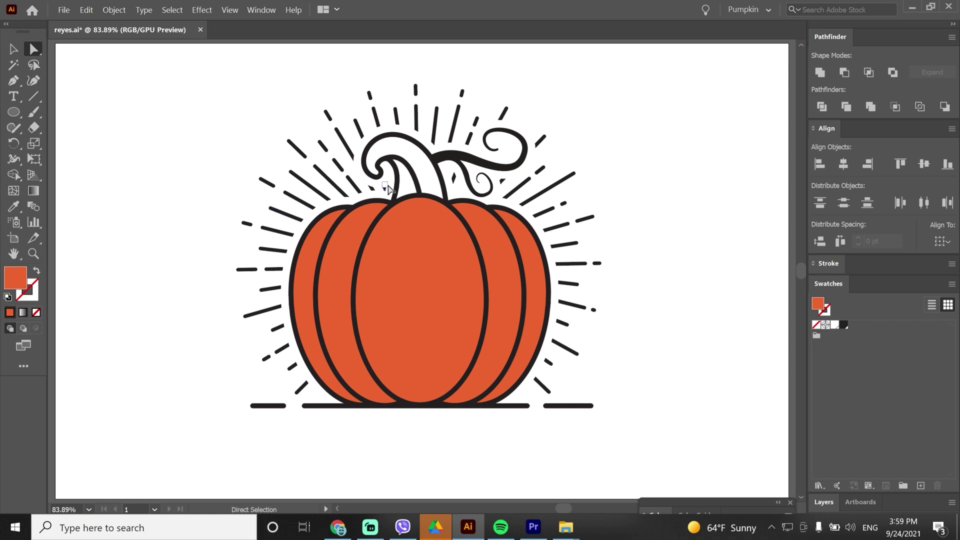
Fill both white sections of the pumpkin's stem with a medium green.
left_click(404, 192)
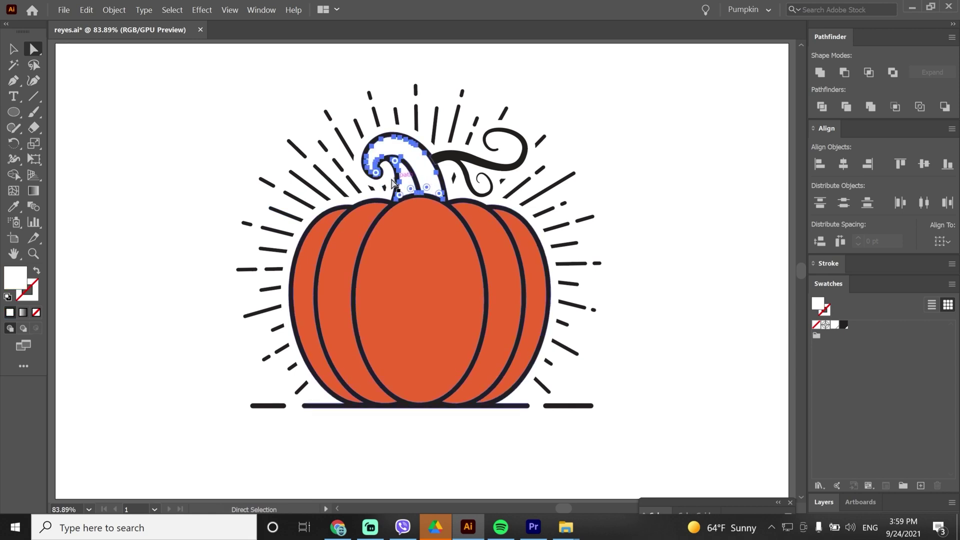
double_click(16, 278)
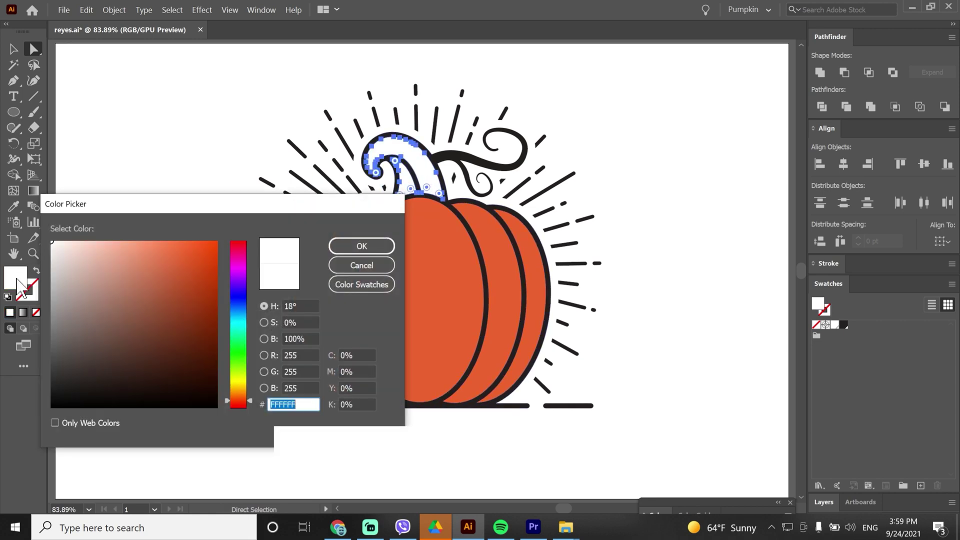
left_click_drag(237, 394, 239, 342)
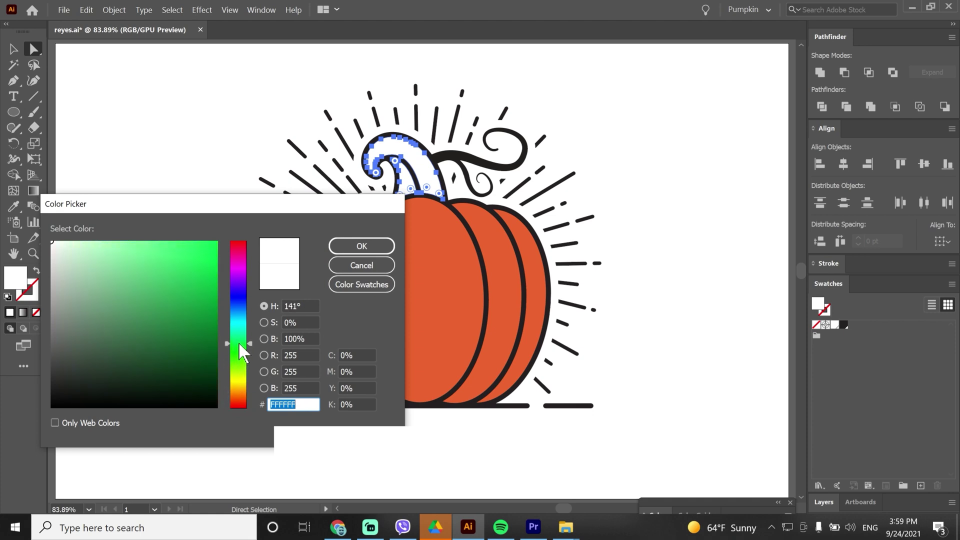
mouse_move(128, 274)
left_mouse_down()
mouse_move(163, 283)
mouse_move(178, 315)
mouse_move(161, 311)
left_mouse_up()
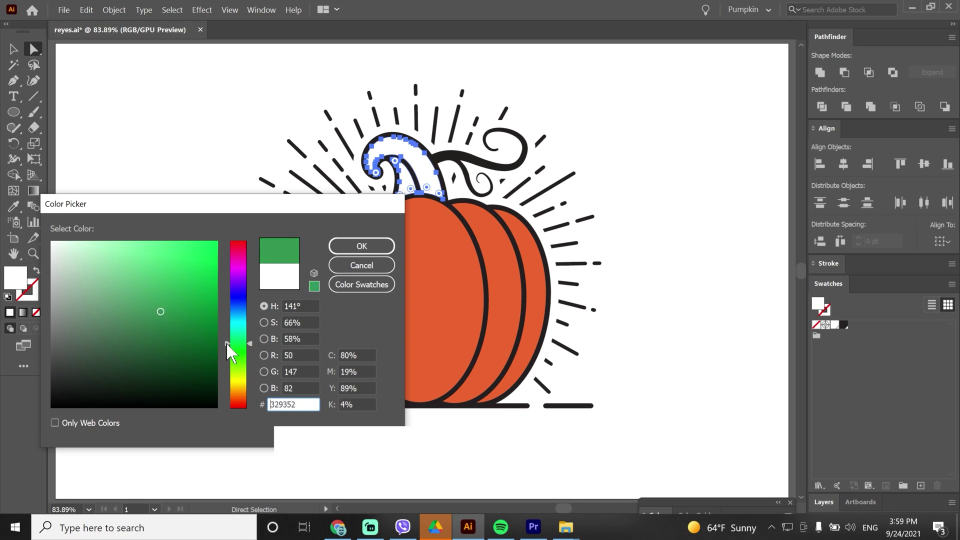
left_click_drag(234, 341, 234, 347)
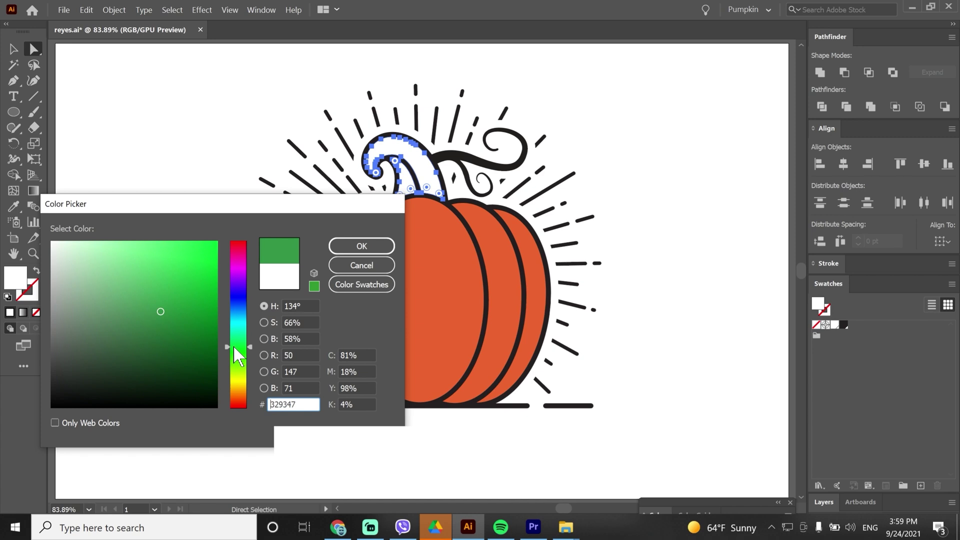
left_click(353, 251)
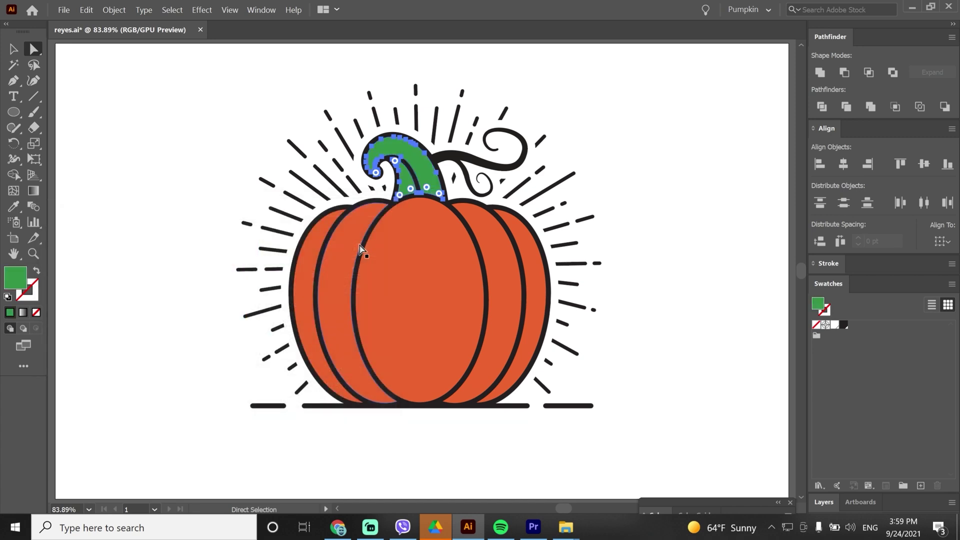
key("v")
left_click(557, 120)
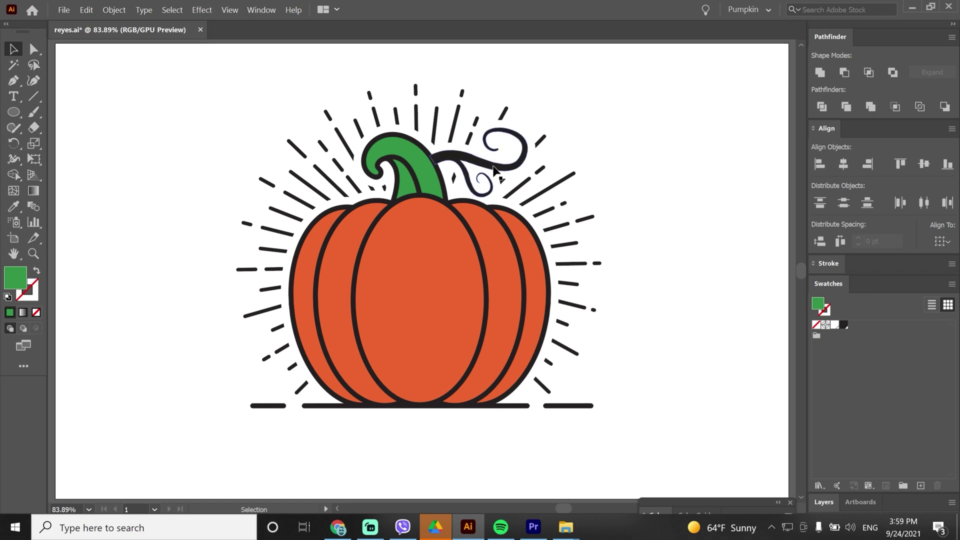
Recolor all black outlines, vines, ground lines and sunburst rays dark brown by adapting the pumpkin's orange fill.
left_click(9, 70)
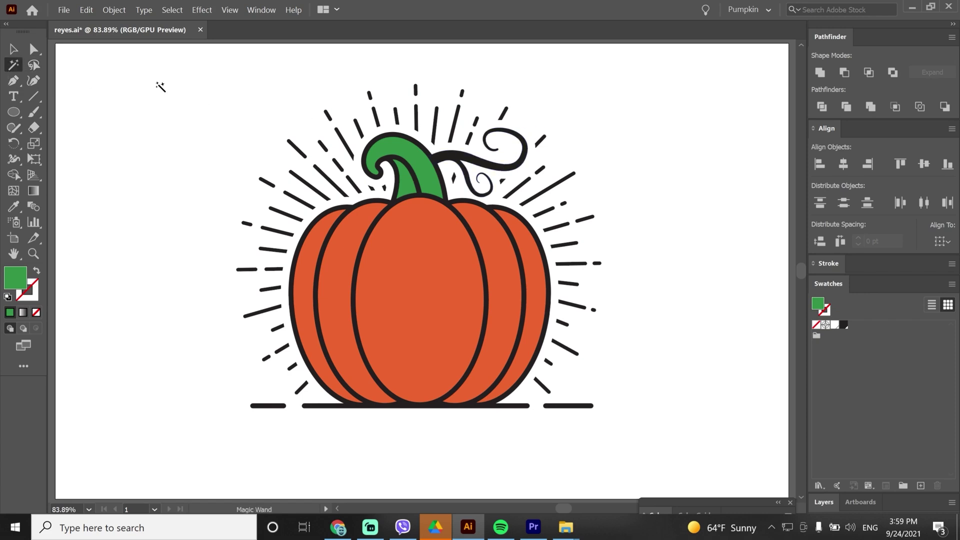
left_click(331, 114)
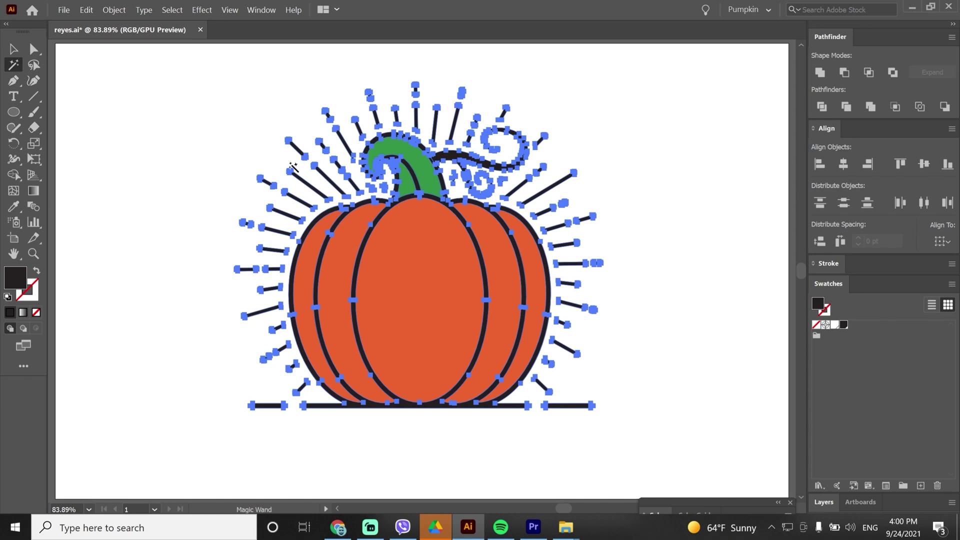
key("i")
left_click(356, 244)
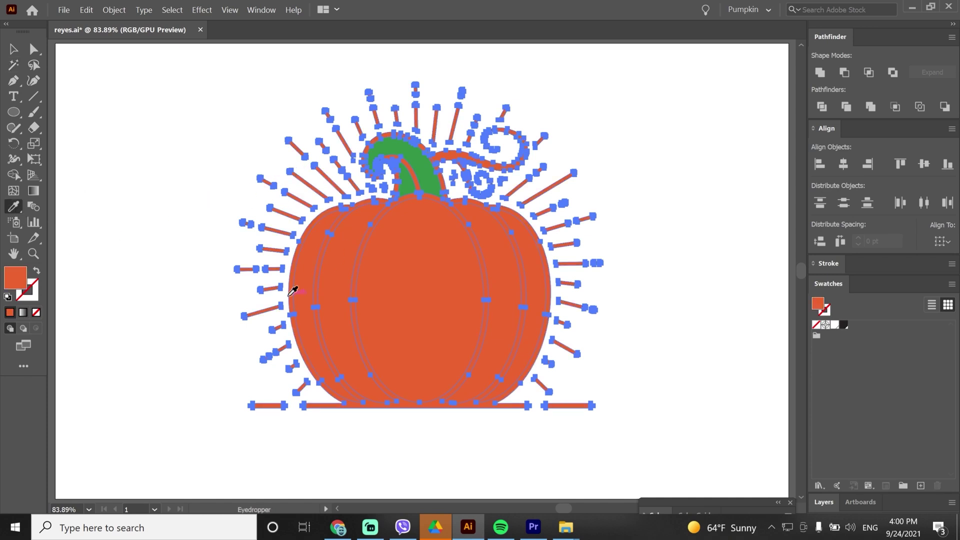
double_click(16, 289)
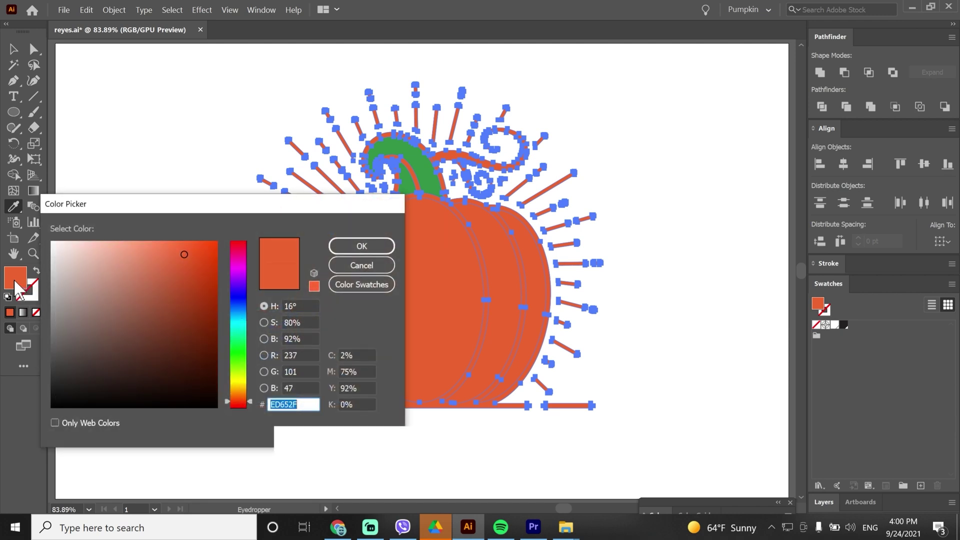
left_click(183, 365)
left_click_drag(183, 365, 185, 370)
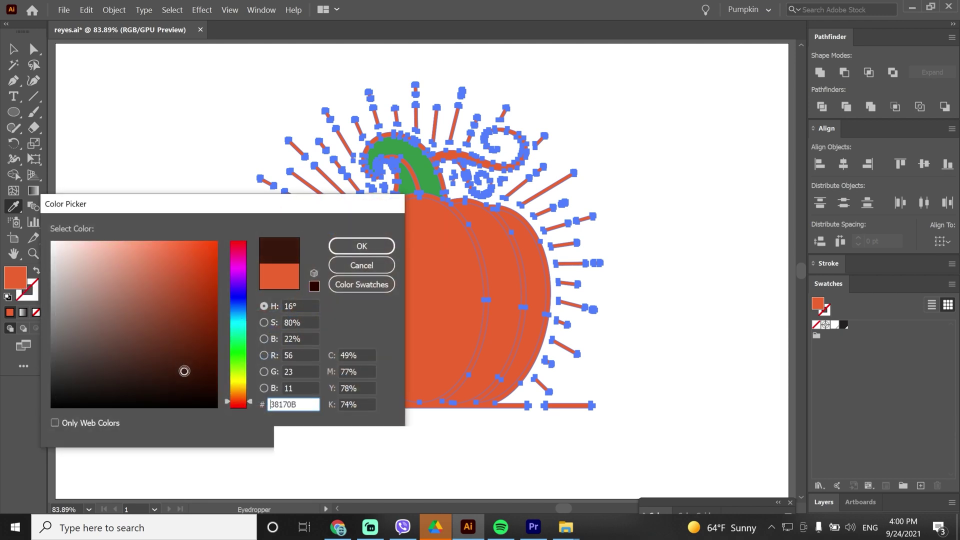
left_click(239, 398)
left_click(349, 247)
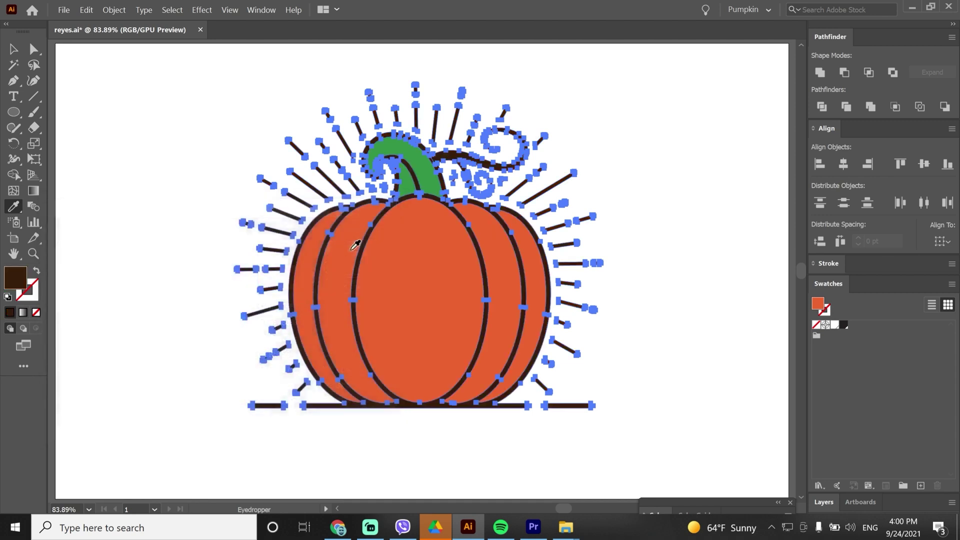
key("v")
left_click(619, 171)
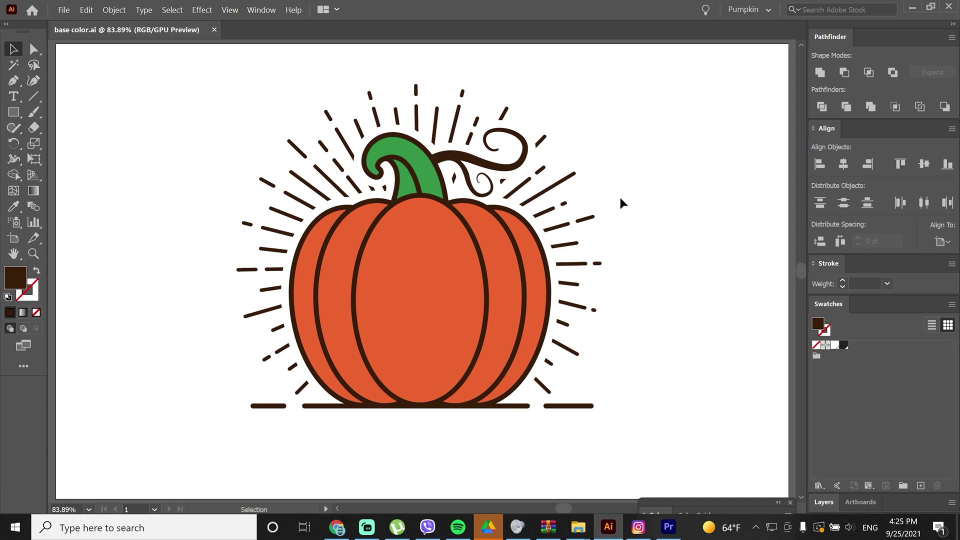
Ungroup the pumpkin artwork so its individual segments can be selected separately, and clear the selection.
left_click(445, 239)
right_click(445, 238)
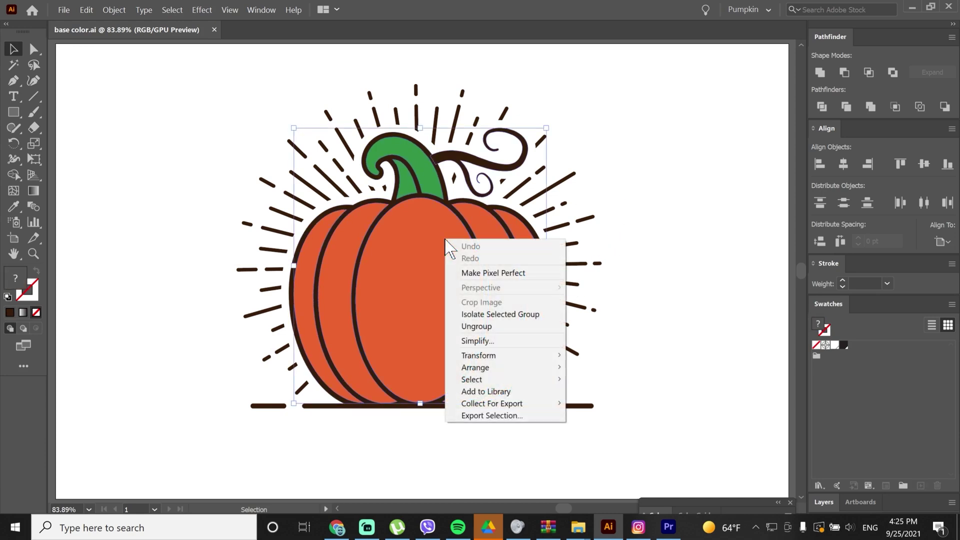
left_click(476, 326)
left_click(624, 211)
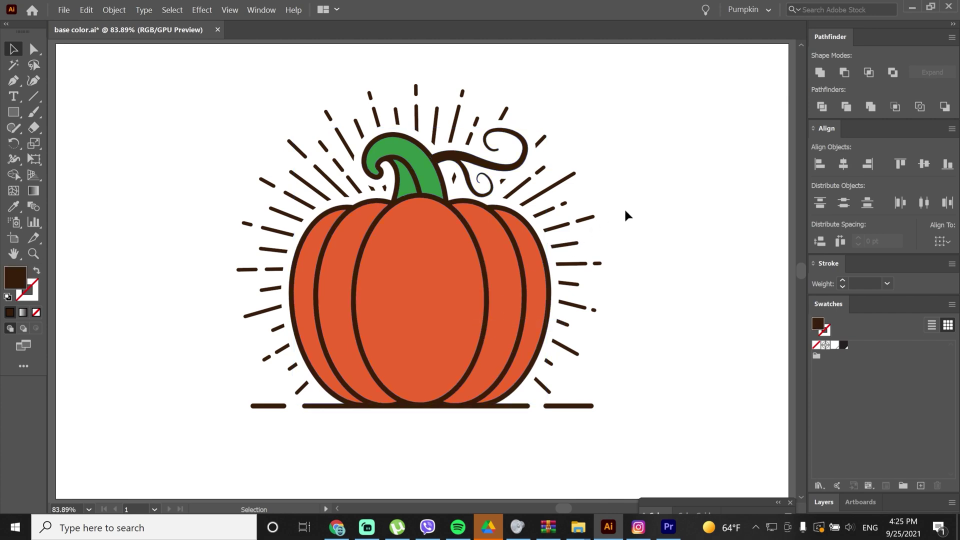
Duplicate the pumpkin's centre segment in place and shrink one copy towards the segment's upper edge.
left_click(454, 242)
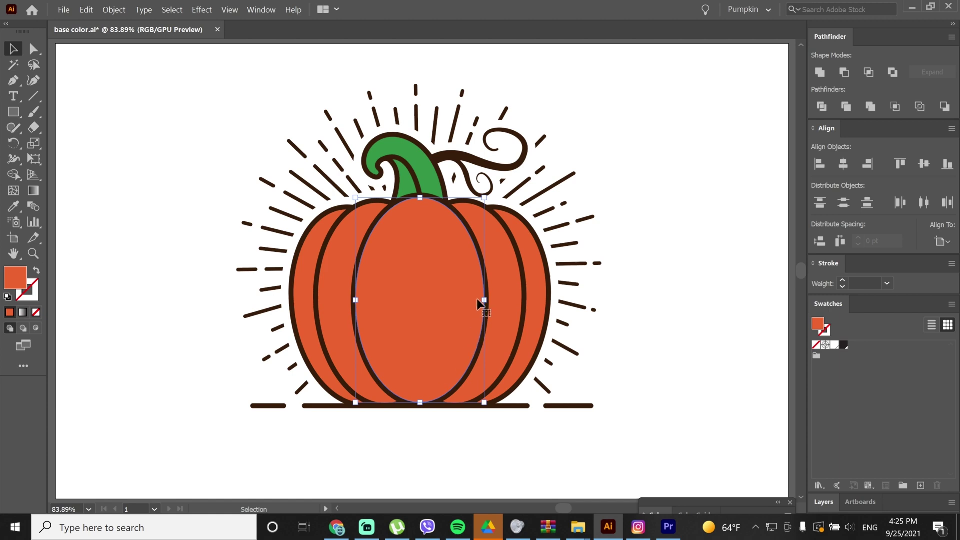
key("a")
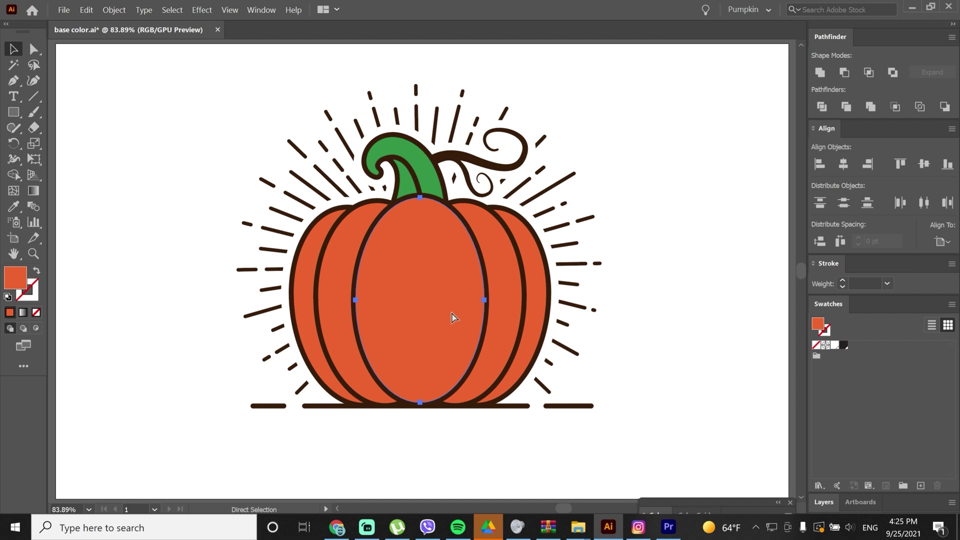
key("v")
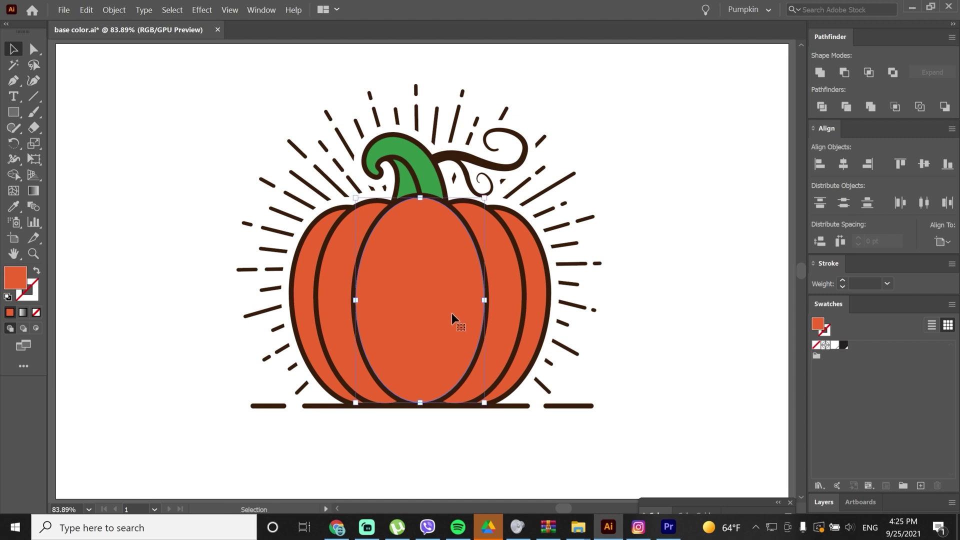
left_click_drag(420, 402, 419, 361)
key("ctrl+z")
Fill a full-size copy of the centre segment with dark red-orange CC4B29 as the shadow color.
double_click(16, 280)
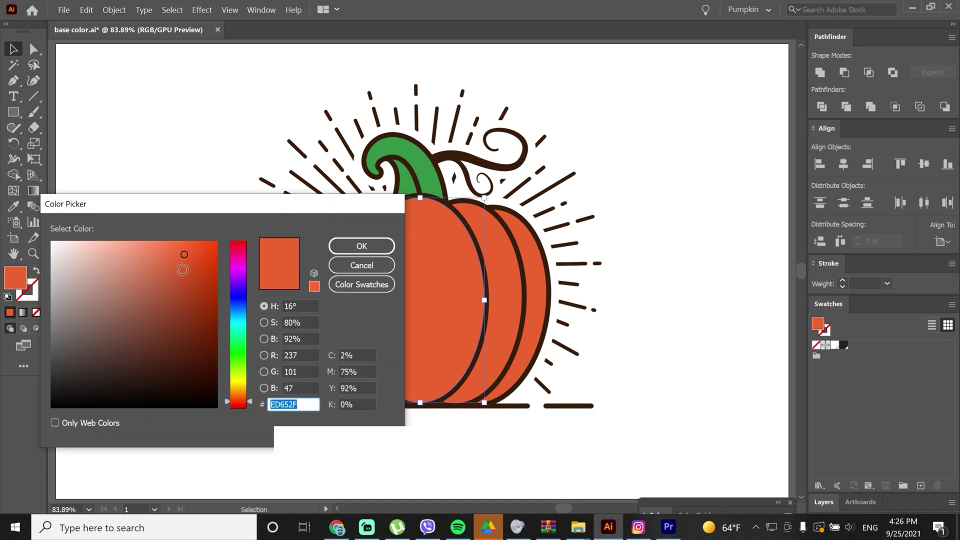
left_click_drag(230, 398, 232, 400)
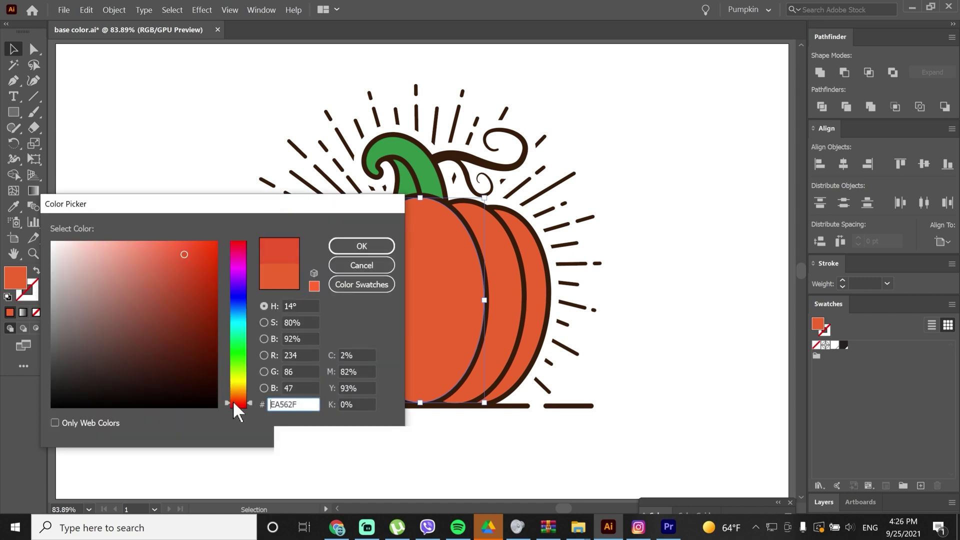
left_click_drag(179, 262, 184, 274)
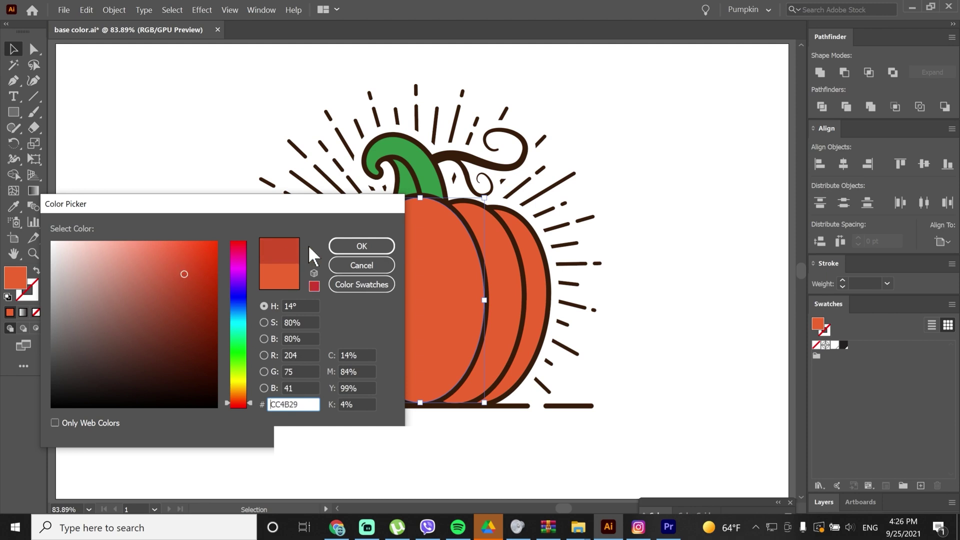
left_click(341, 246)
Enlarge the smaller orange ellipse so it extends slightly above the centre segment, leaving a dark crescent along the lower edge.
left_click(370, 280)
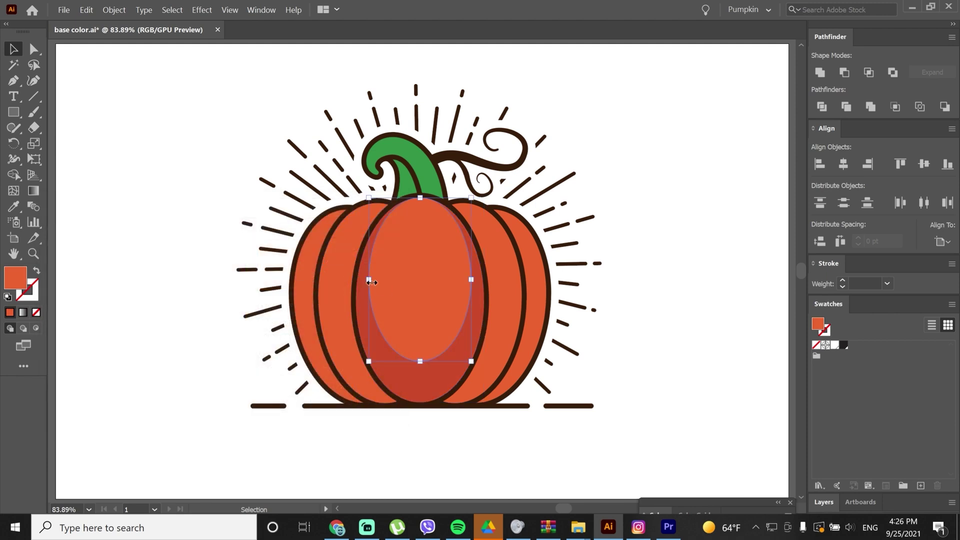
left_click_drag(420, 198, 421, 173)
left_click_drag(421, 230, 421, 242)
left_click_drag(419, 375, 420, 365)
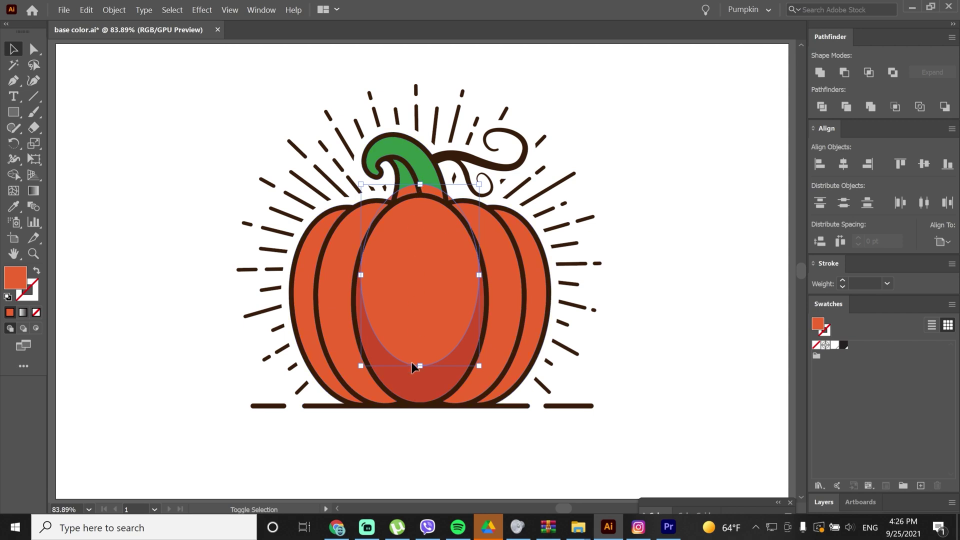
Subtract the smaller ellipse from the dark red-orange shape with Minus Front to form the centre segment's crescent shadow.
left_click(412, 379, "shift")
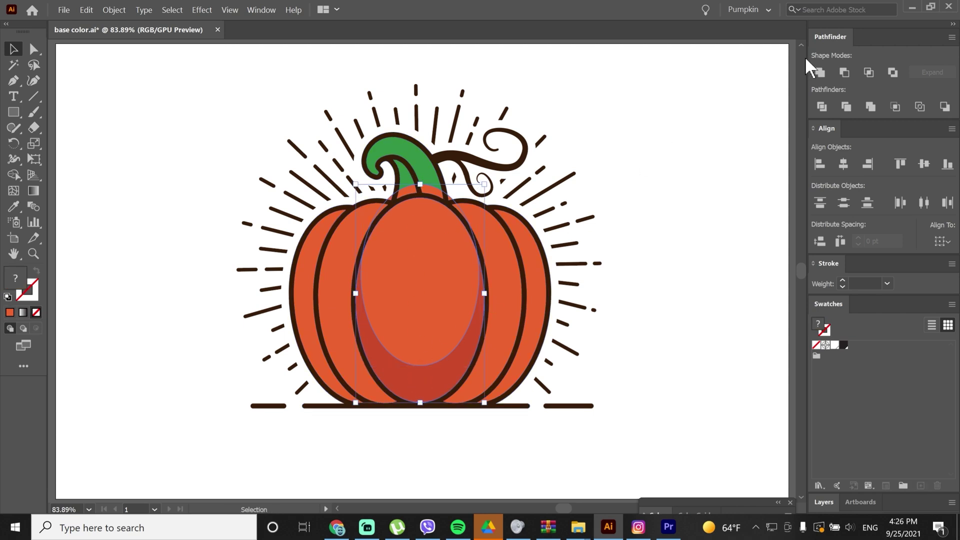
left_click(843, 72)
left_click(659, 141)
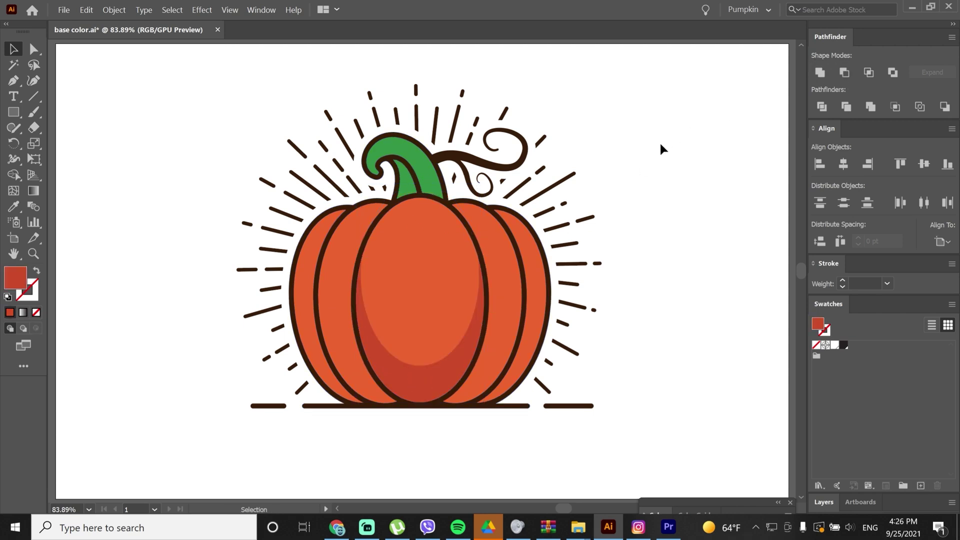
Offset the orange centre segment's path by -20 pt to create a smaller inner ellipse.
left_click(394, 262)
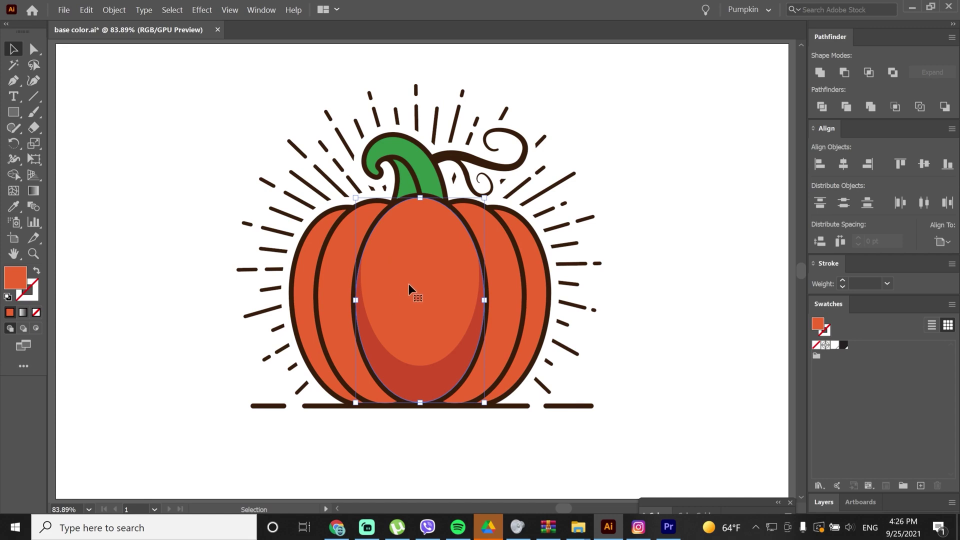
left_click(114, 10)
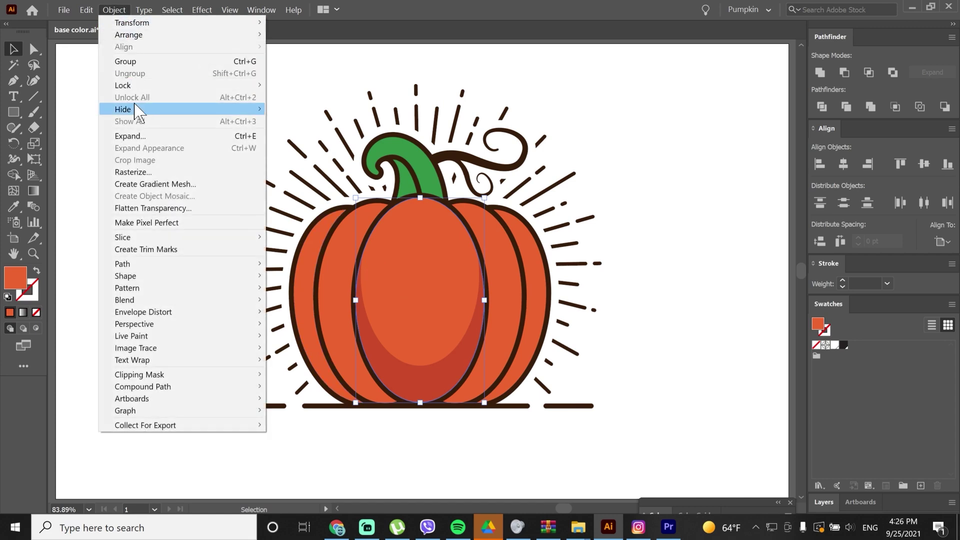
mouse_move(150, 263)
left_click(310, 302)
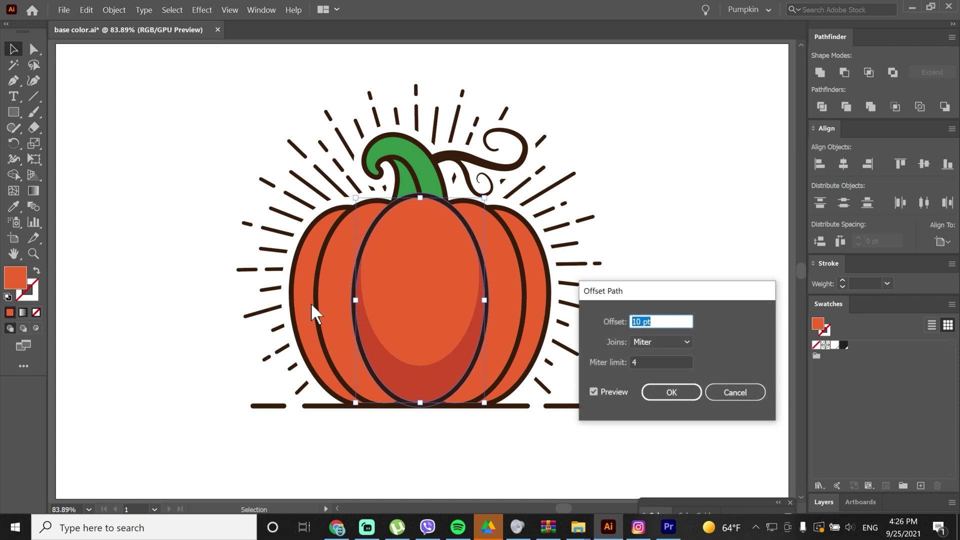
type("0")
key("Tab")
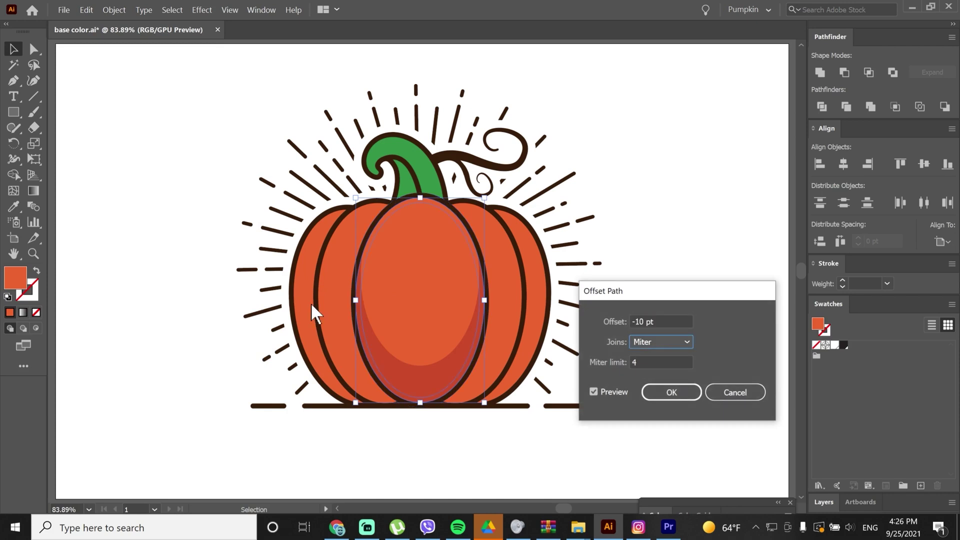
double_click(674, 321)
type("-")
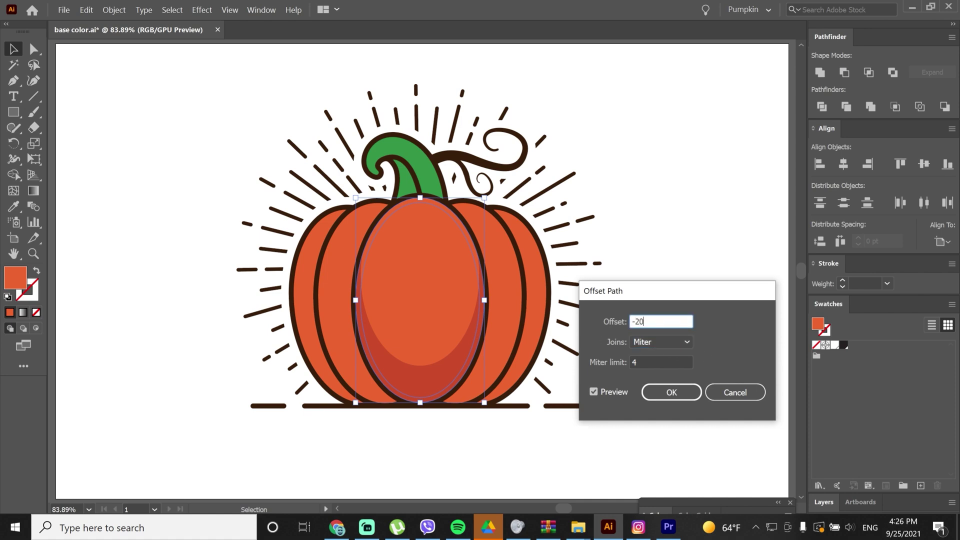
type("20")
key("Return")
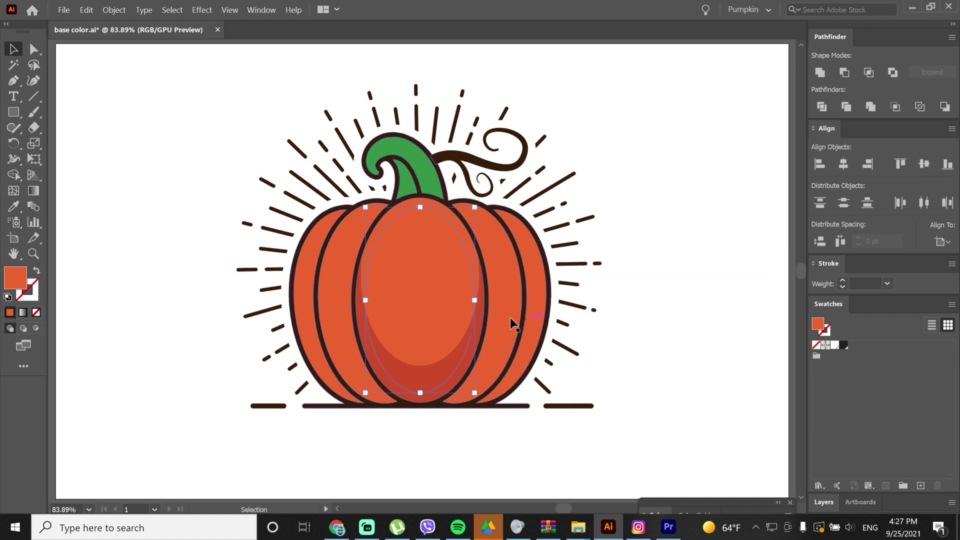
Fill the inner offset ellipse with a lighter yellowish orange for the highlight, and clear the selection.
double_click(15, 278)
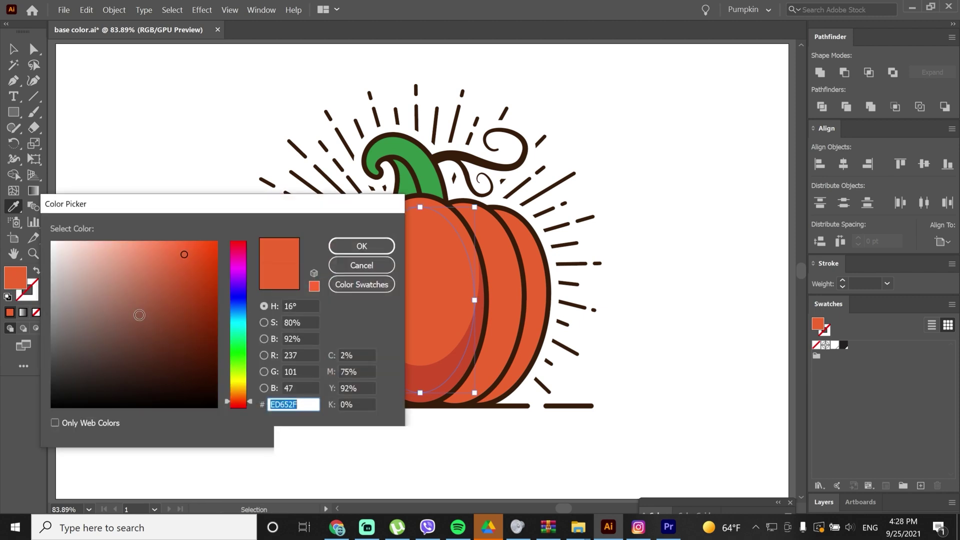
left_click_drag(236, 403, 238, 396)
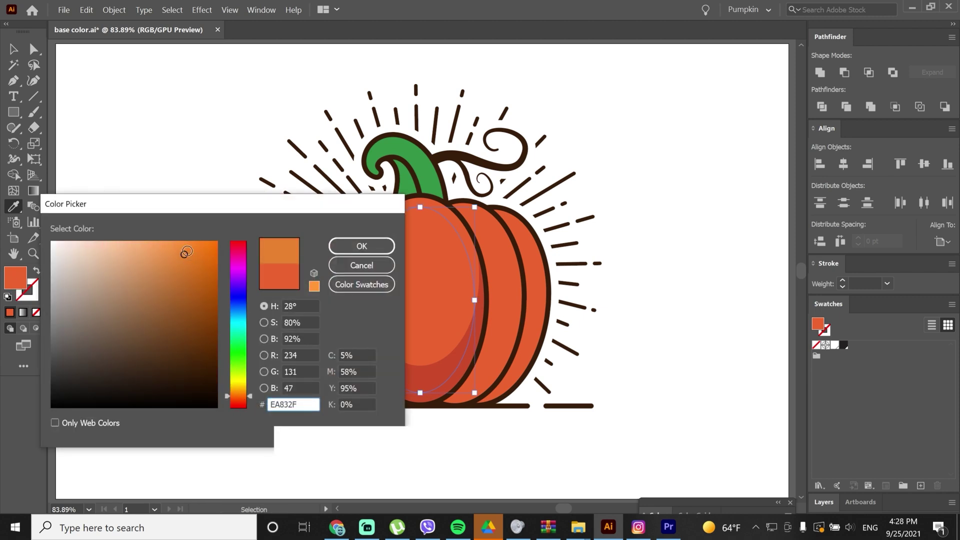
left_click(185, 246)
left_click(357, 246)
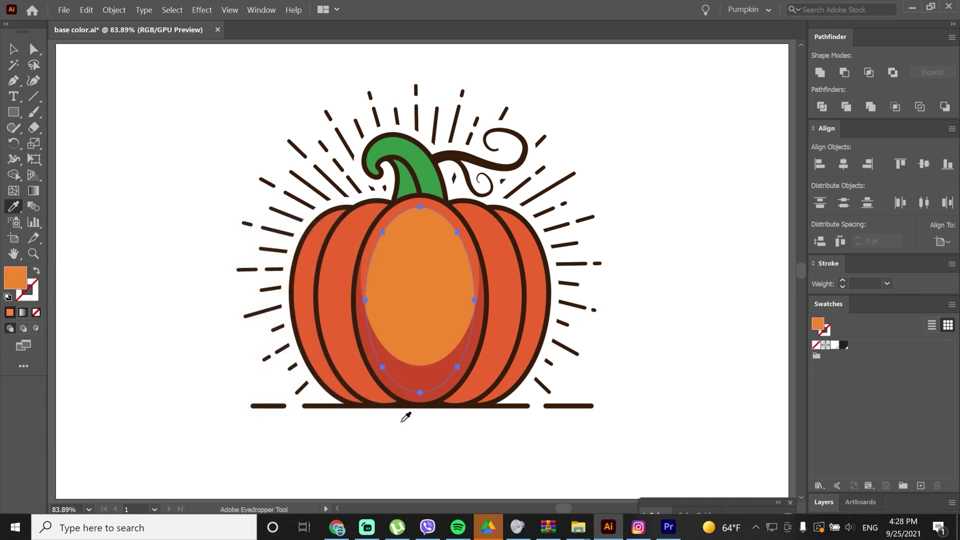
key("v")
left_click(596, 389)
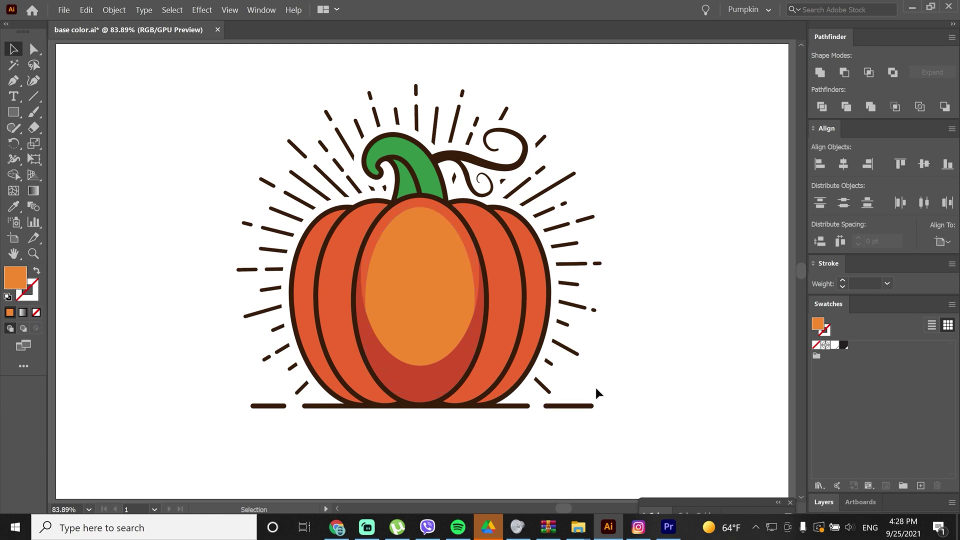
Shrink the light orange highlight ellipse above the shadow crescent and extend its upper end close to the segment's upper outline.
left_click(443, 291)
left_click_drag(419, 394, 417, 352)
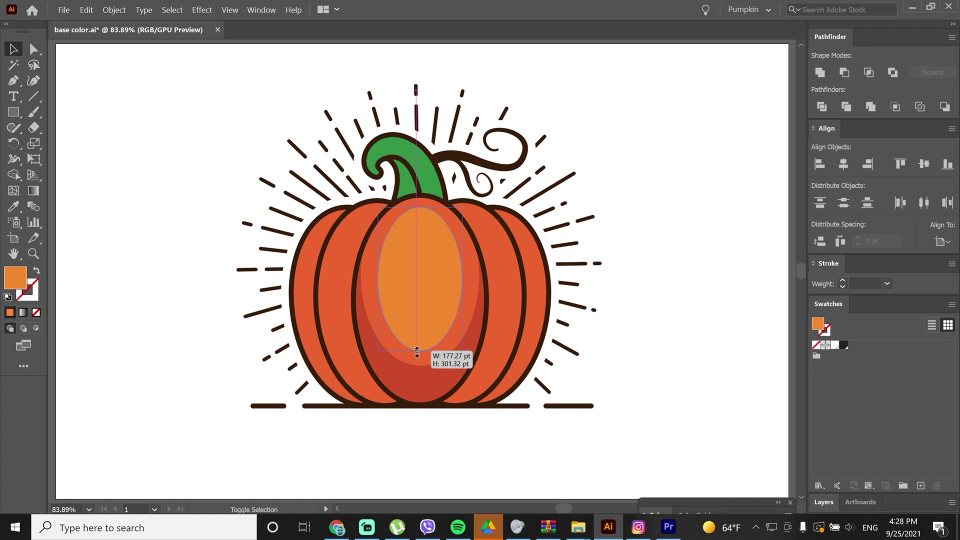
left_click_drag(417, 352, 420, 350)
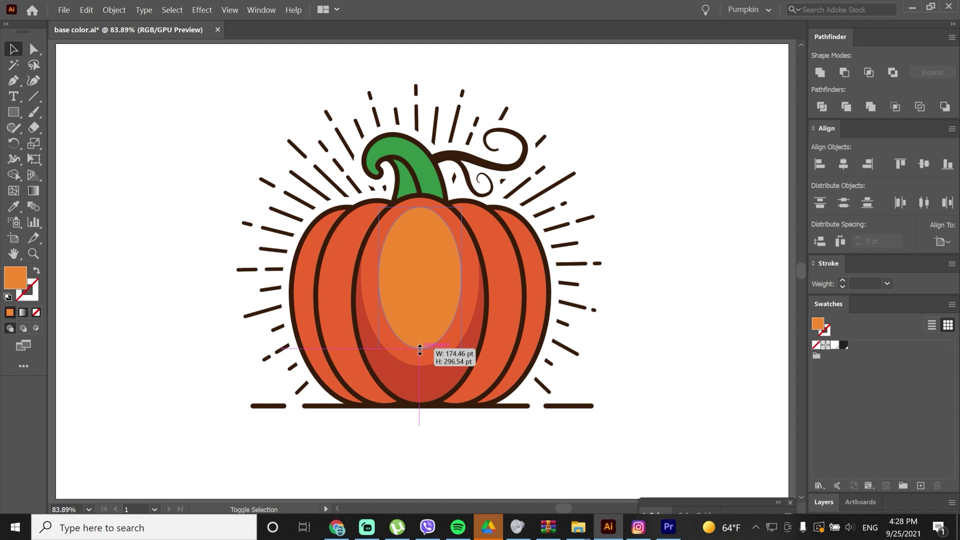
left_click_drag(420, 348, 420, 351)
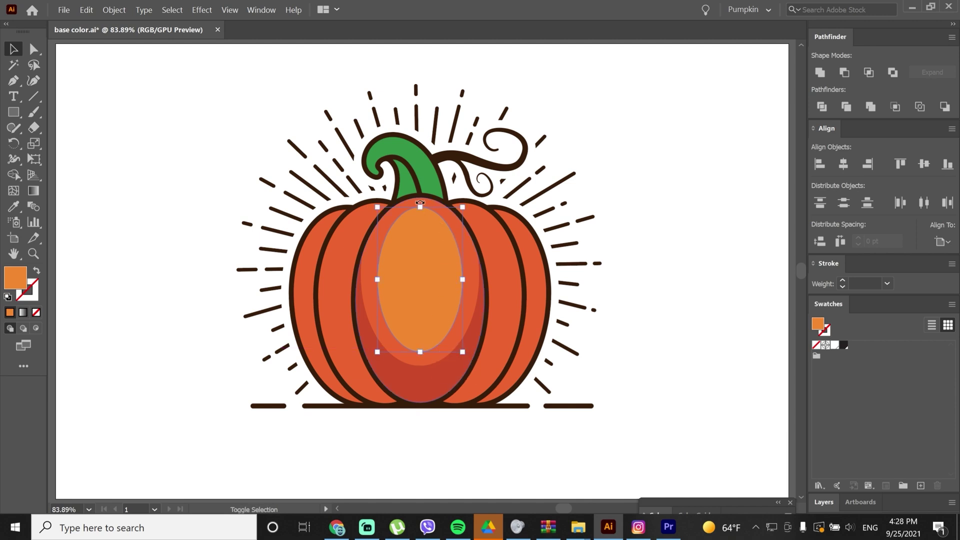
left_click_drag(420, 205, 422, 200)
left_click(657, 202)
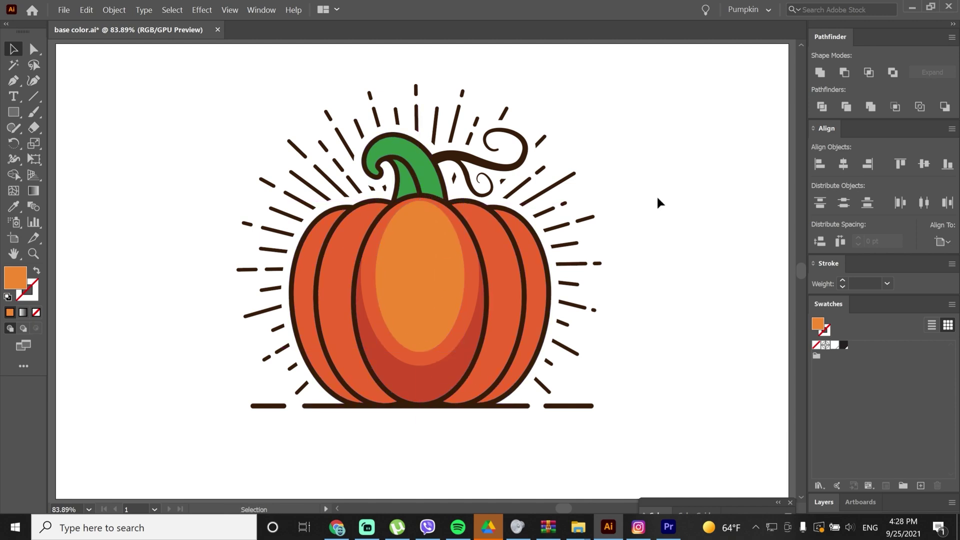
Create a smaller copy of the centre segment's light orange ellipse and subtract a lowered duplicate with Minus Front, leaving a thin upper crescent.
key("a")
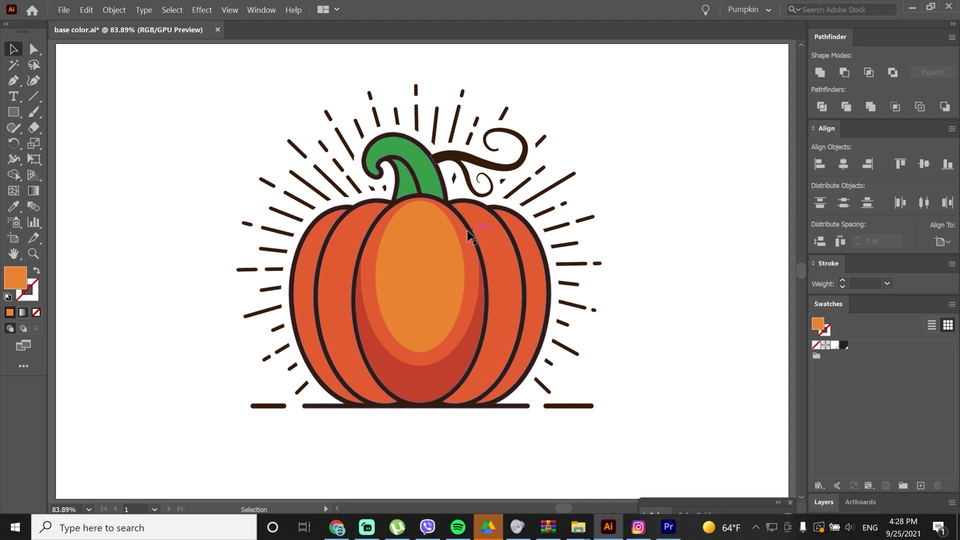
left_click(432, 240)
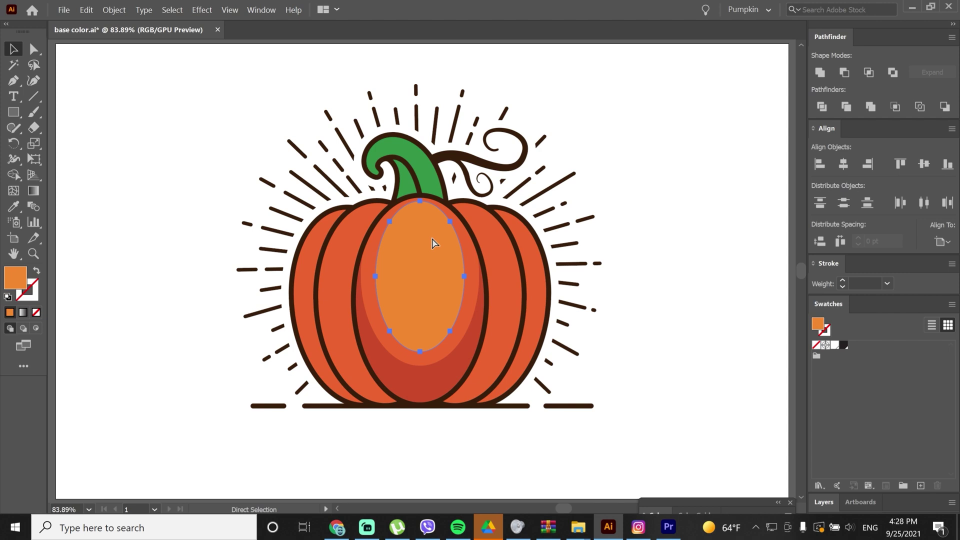
key("v")
left_click_drag(420, 201, 426, 219)
key("a")
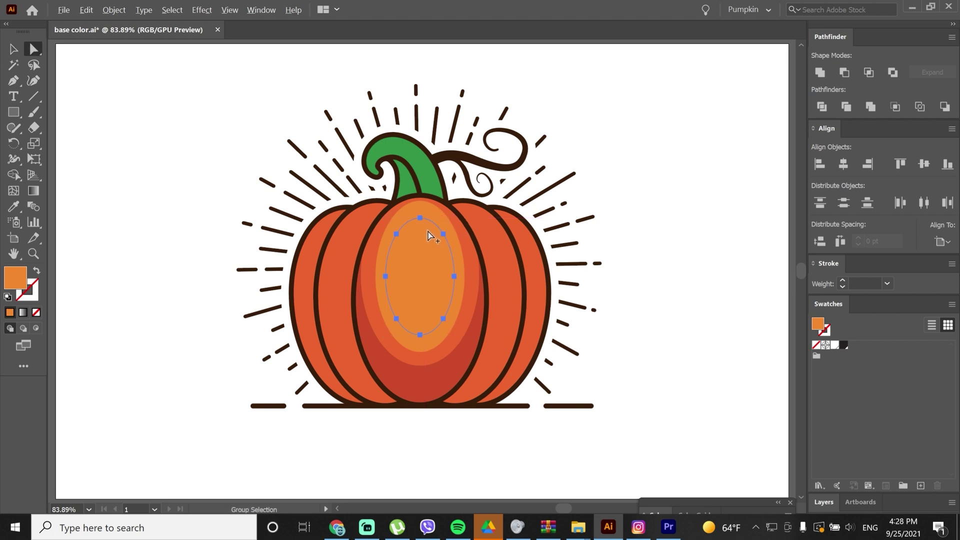
left_click_drag(428, 235, 429, 247)
left_click(844, 72)
key("v")
Fill the centre crescent with pale orange F7AF79, move it slightly up, shorten it a little, and clear the selection.
double_click(16, 278)
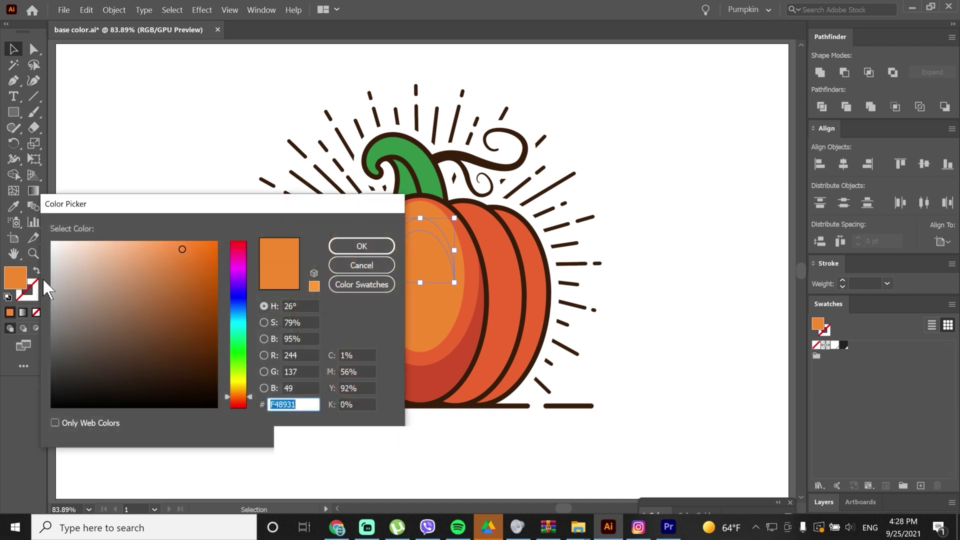
left_click(136, 245)
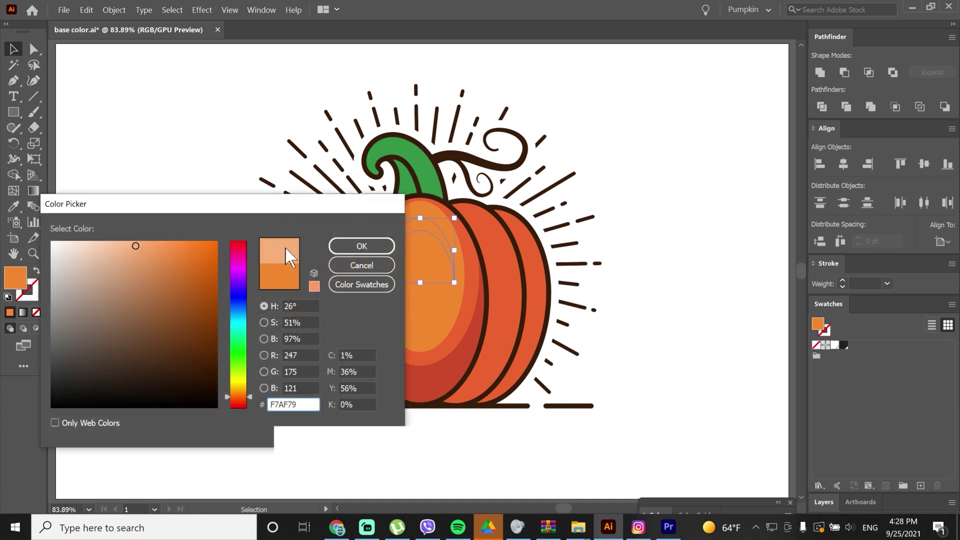
left_click(359, 246)
left_click_drag(425, 229, 425, 220)
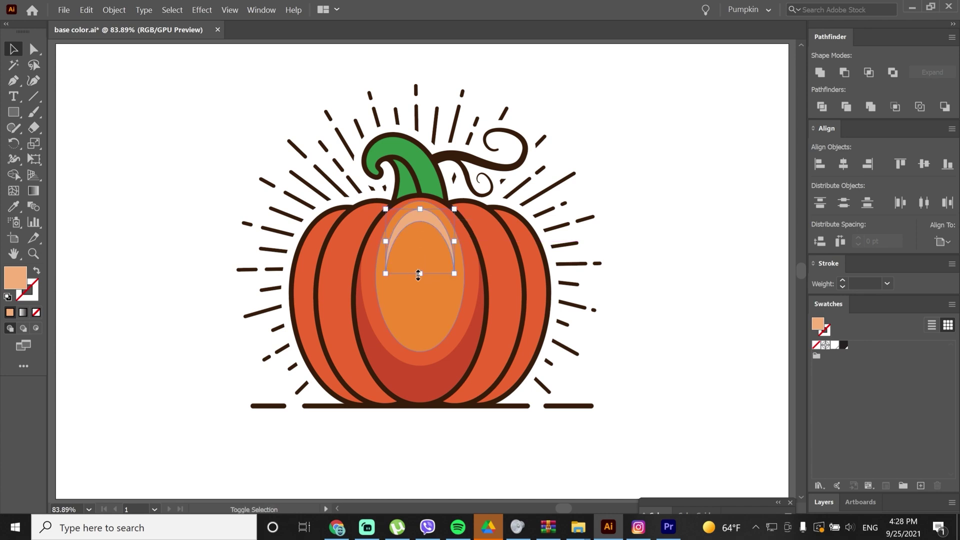
left_click_drag(420, 274, 421, 269)
left_click(592, 170)
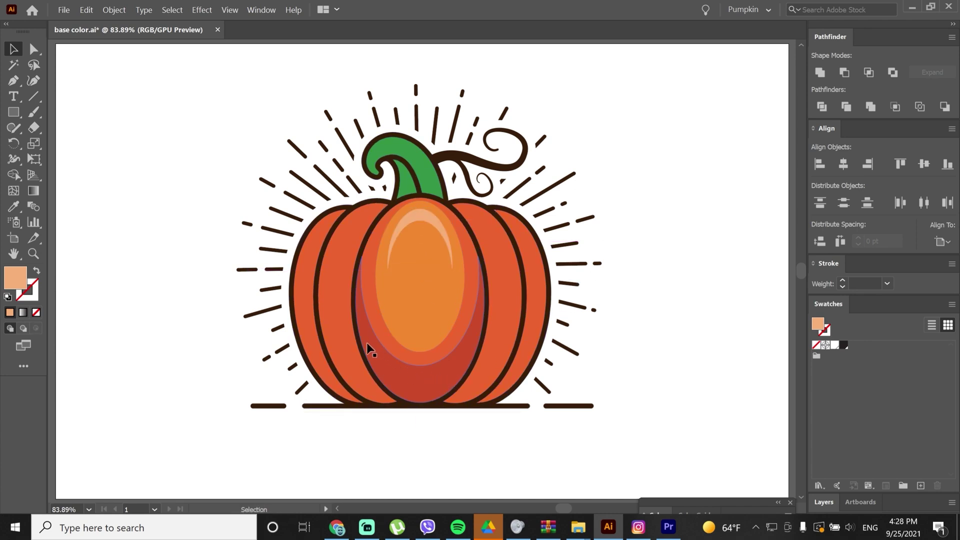
Place a copy of the fill of the segment just left of centre higher up, and recolour the original with the dark red shadow colour.
left_click(341, 334, "ctrl")
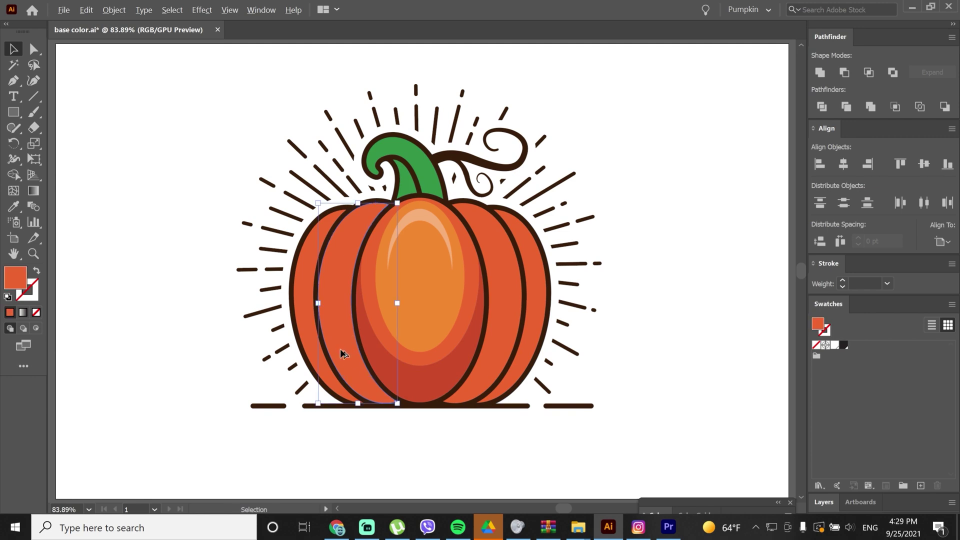
mouse_move(343, 356)
left_mouse_down()
mouse_move(339, 313)
mouse_move(346, 357)
mouse_move(345, 315)
mouse_move(334, 343)
left_mouse_up()
key("i")
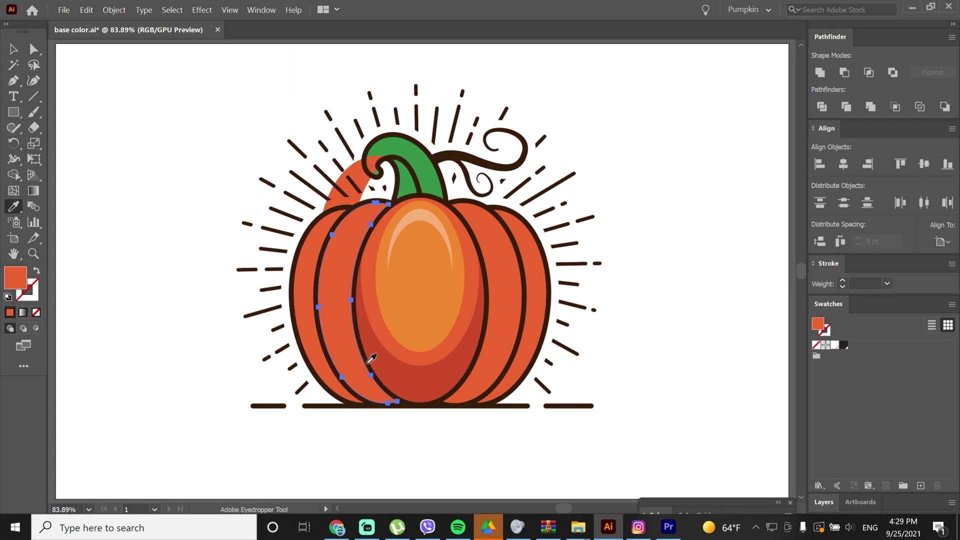
left_click(395, 370)
key("v")
left_click_drag(327, 277, 335, 296)
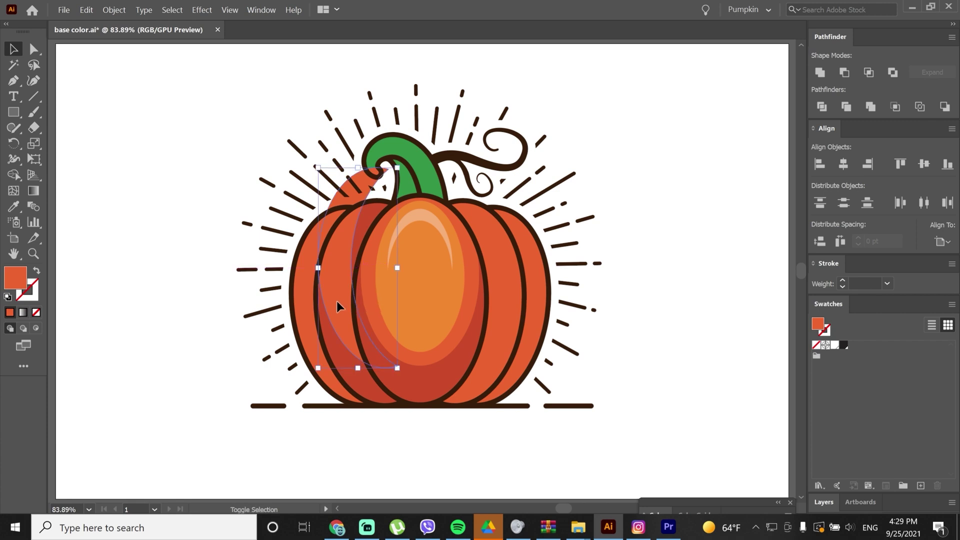
Subtract the raised copy from the dark red shape with Minus Front, then ungroup the result and remove its upper piece.
left_click(343, 357, "shift")
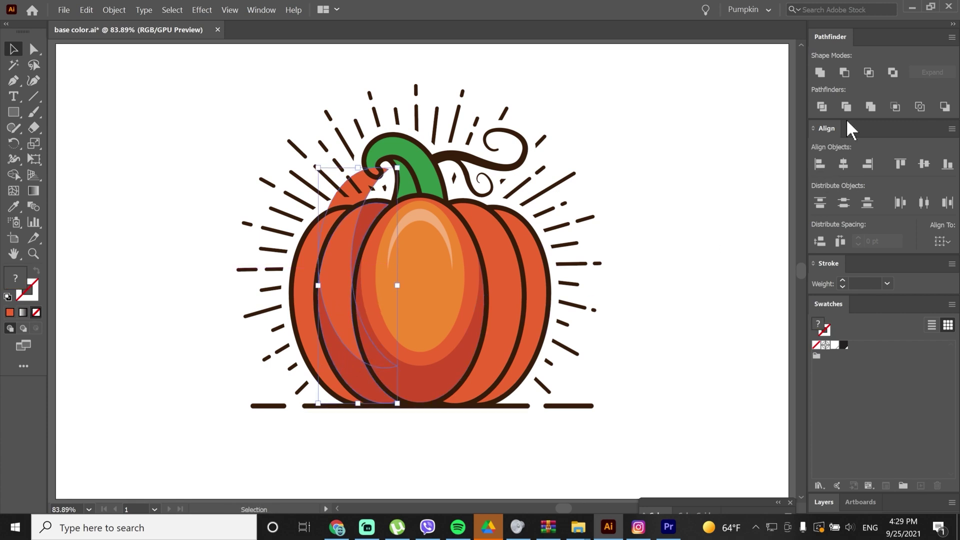
left_click(841, 71)
right_click(368, 214)
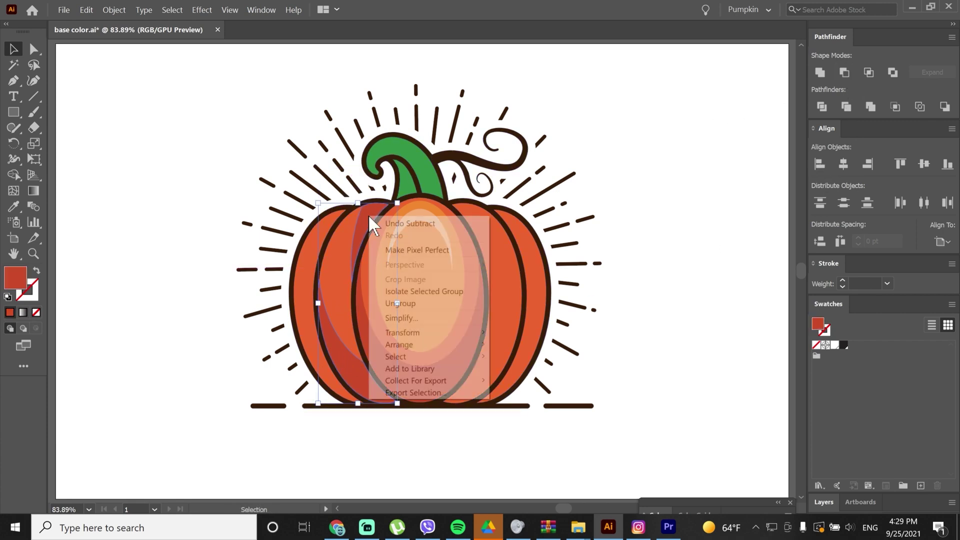
left_click(407, 304)
left_click(229, 167)
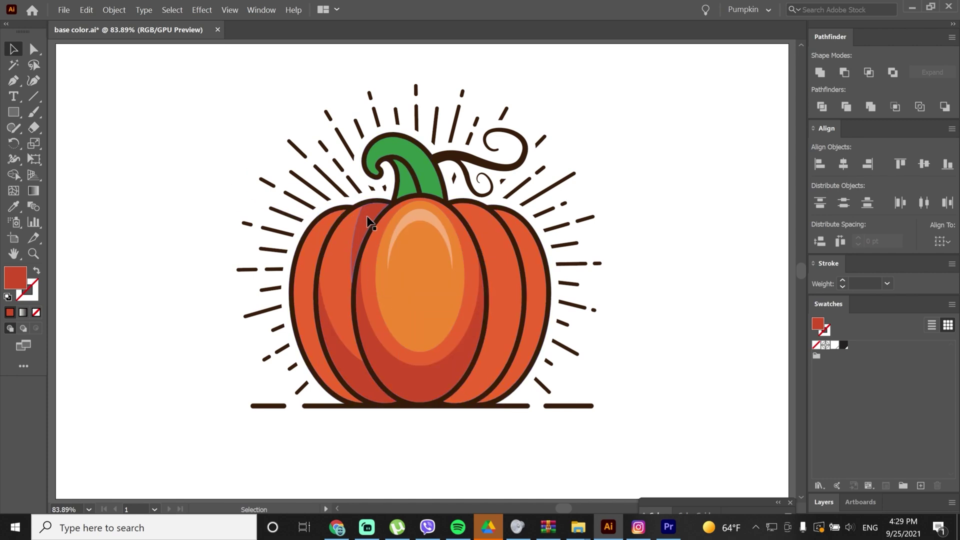
left_click(362, 221)
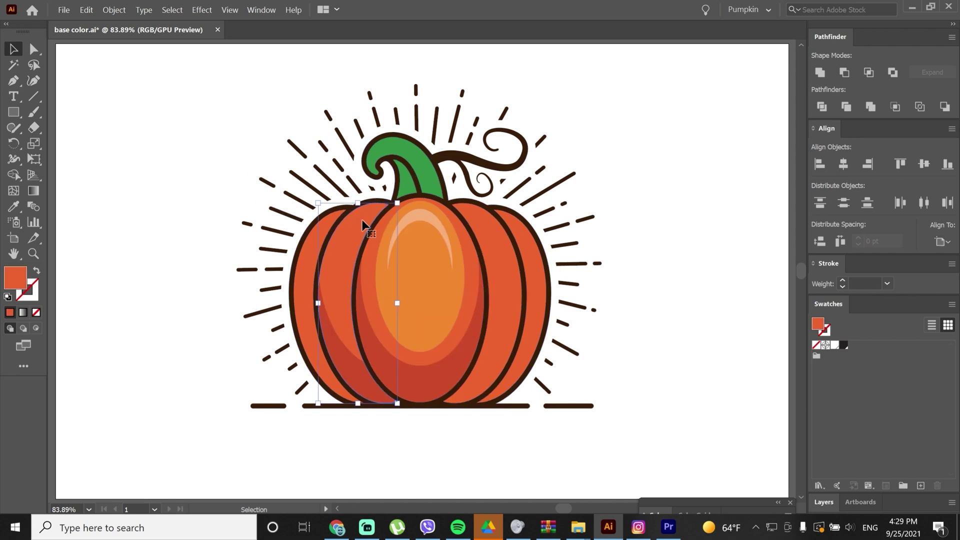
Offset the path of the orange segment left of centre by -10 pt to create a narrower inner shape.
key("a")
key("ctrl+shift+o")
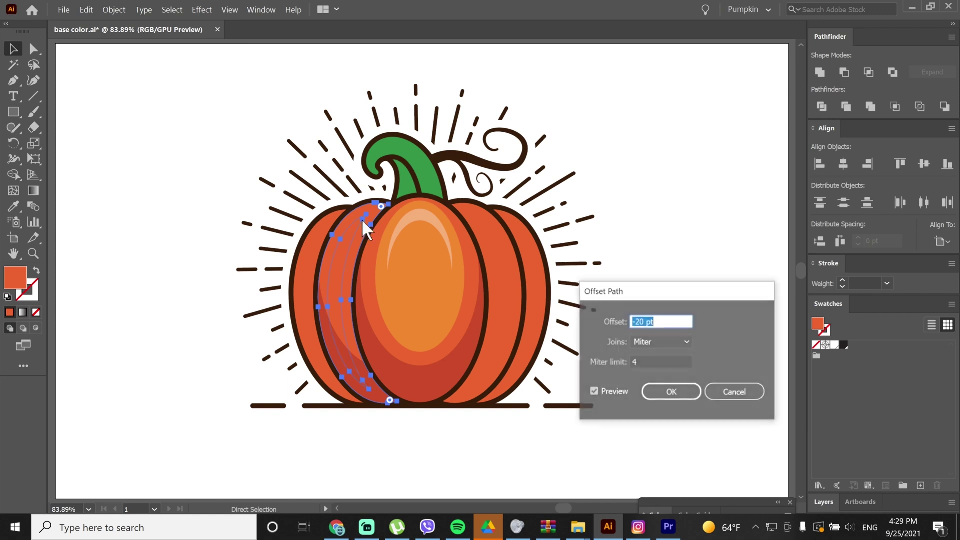
type("-10")
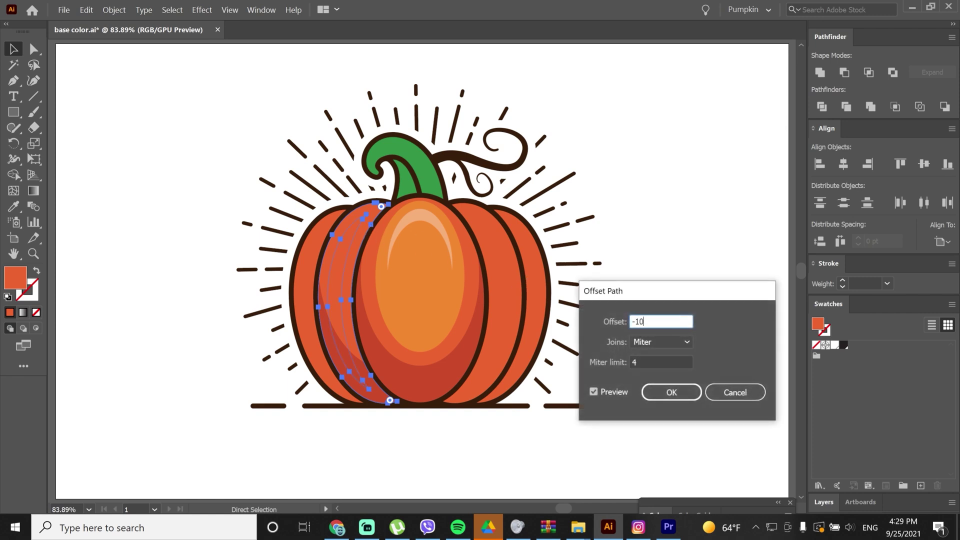
key("Return")
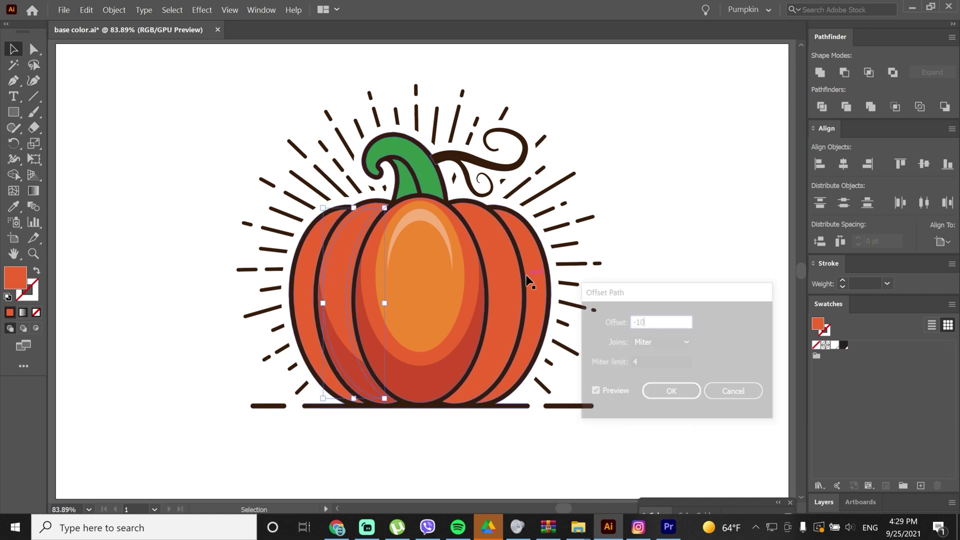
Recolour the inner offset shape with the light orange sampled from the centre highlight, and clear the selection.
key("i")
left_click(455, 271)
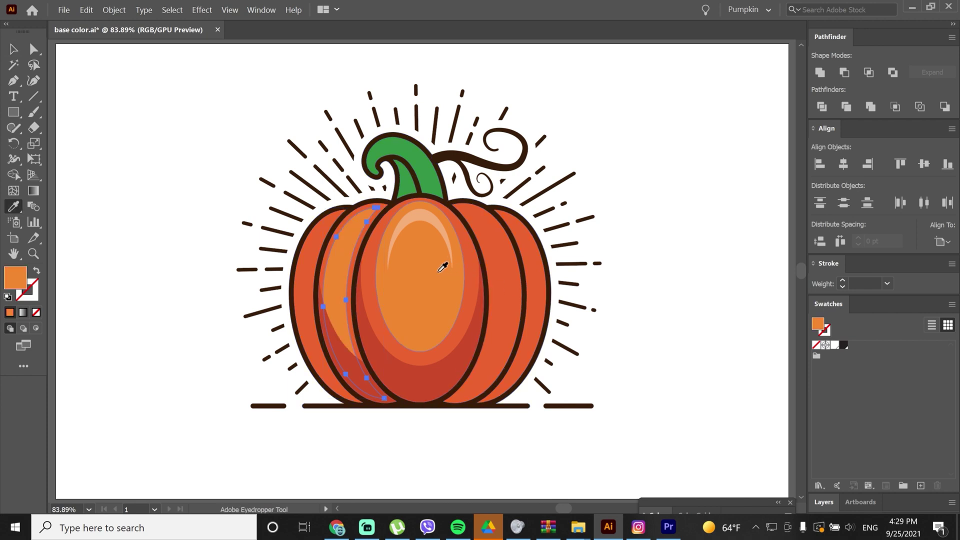
key("v")
left_click(225, 218)
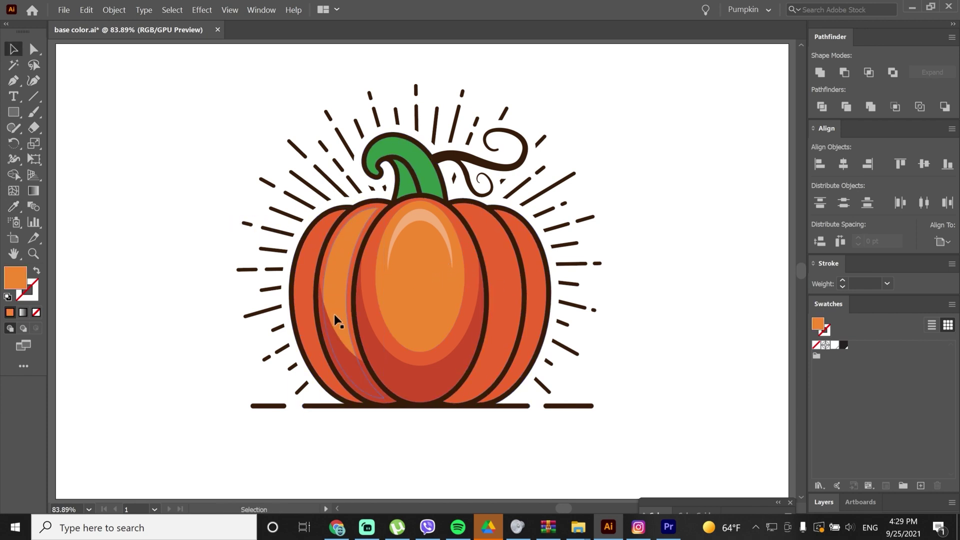
Duplicate the dark red shadow of the segment left of centre upward, rotate the copy slightly clockwise and position it over the light orange shape.
left_click(342, 352)
key("a")
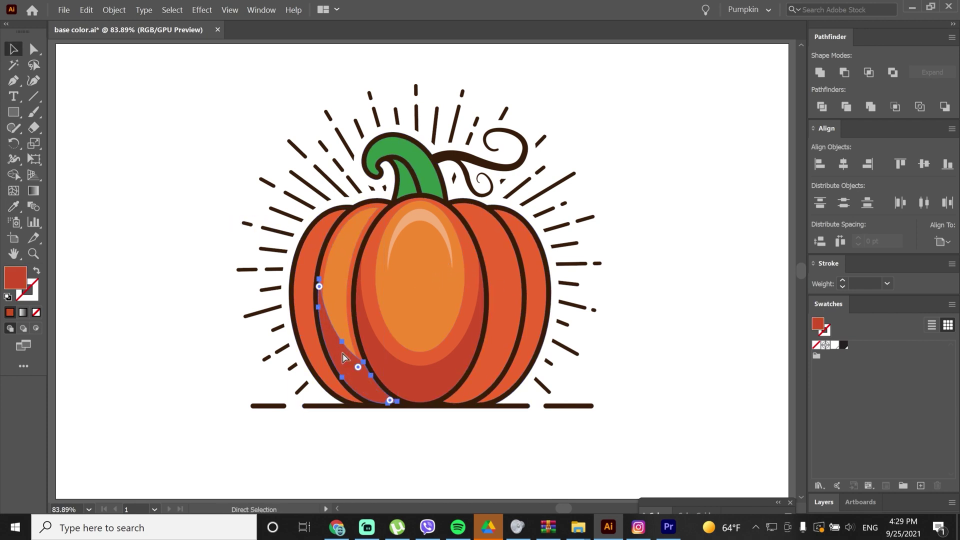
key("v")
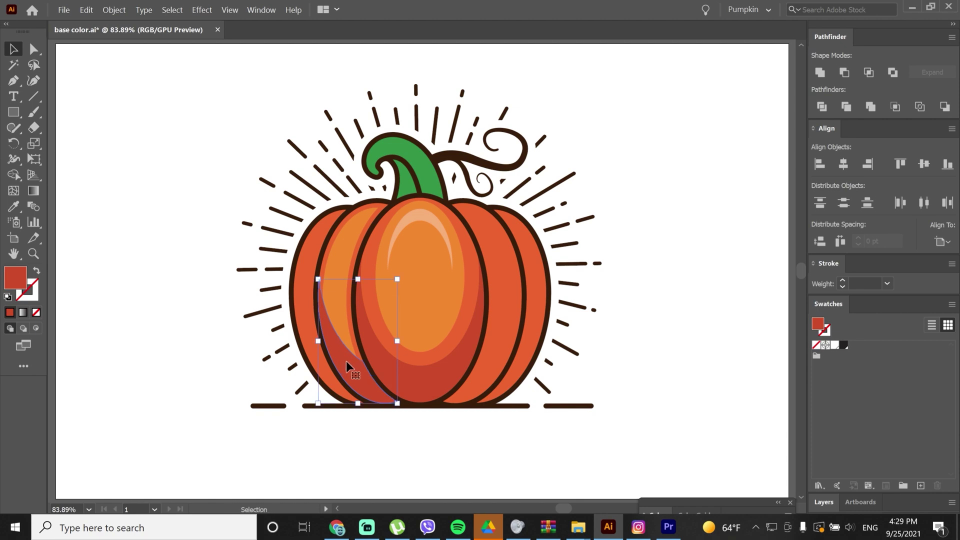
left_click(347, 359, "shift")
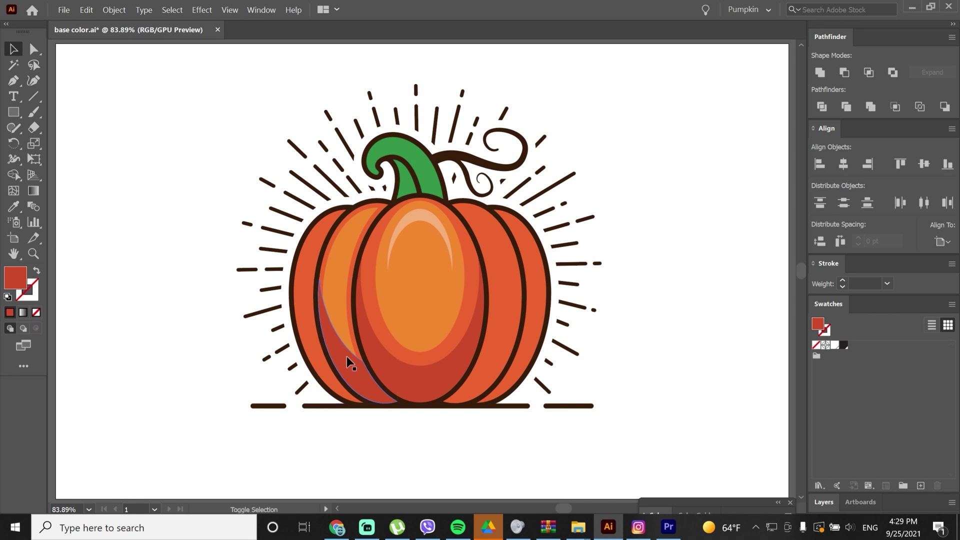
left_click_drag(347, 349, 352, 315)
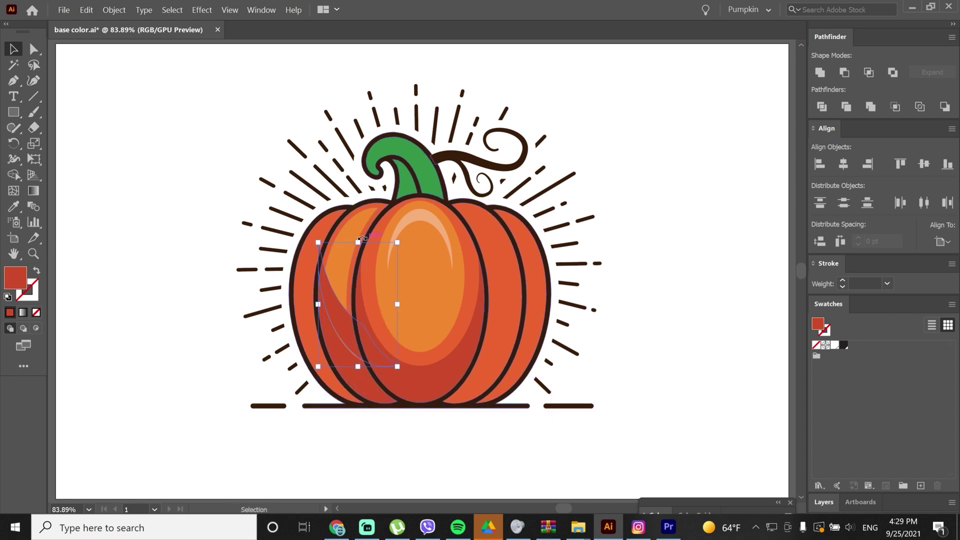
left_click_drag(363, 239, 373, 240)
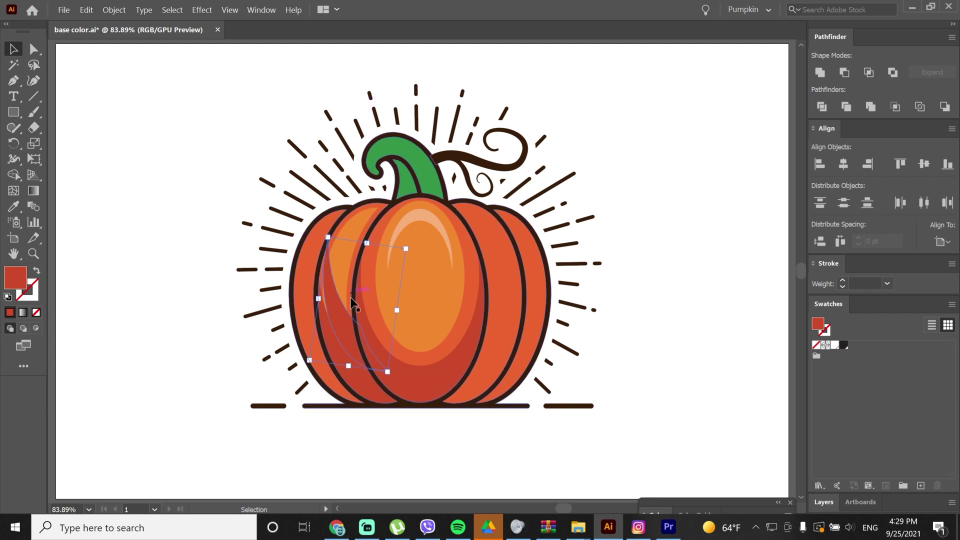
left_click_drag(338, 316, 334, 313)
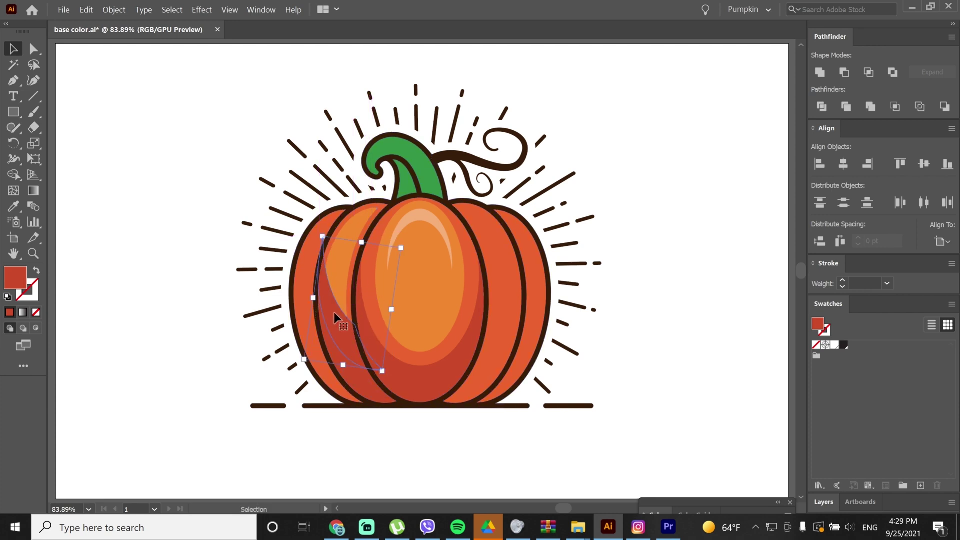
Subtract the rotated shadow copy from the light orange shape with Minus Front and delete the leftover lower piece.
left_click(343, 275, "shift")
left_click(845, 73)
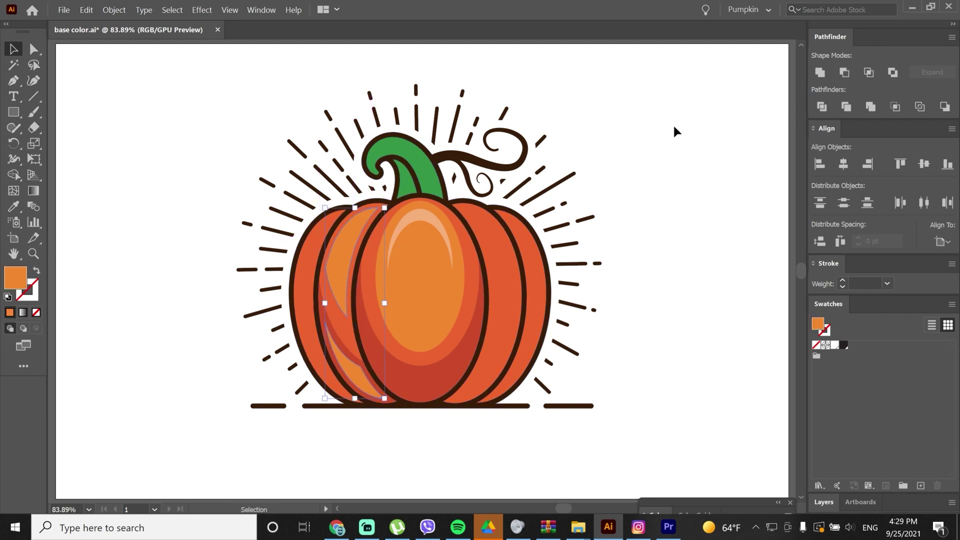
left_click(345, 372)
key("a")
key("Delete")
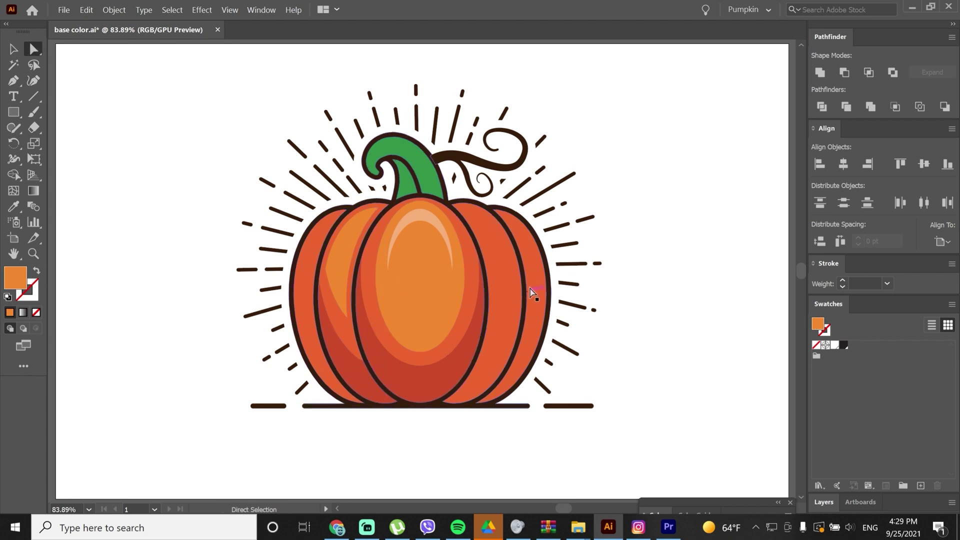
Select the remaining light orange highlight in the segment left of centre.
key("v")
left_click(361, 230)
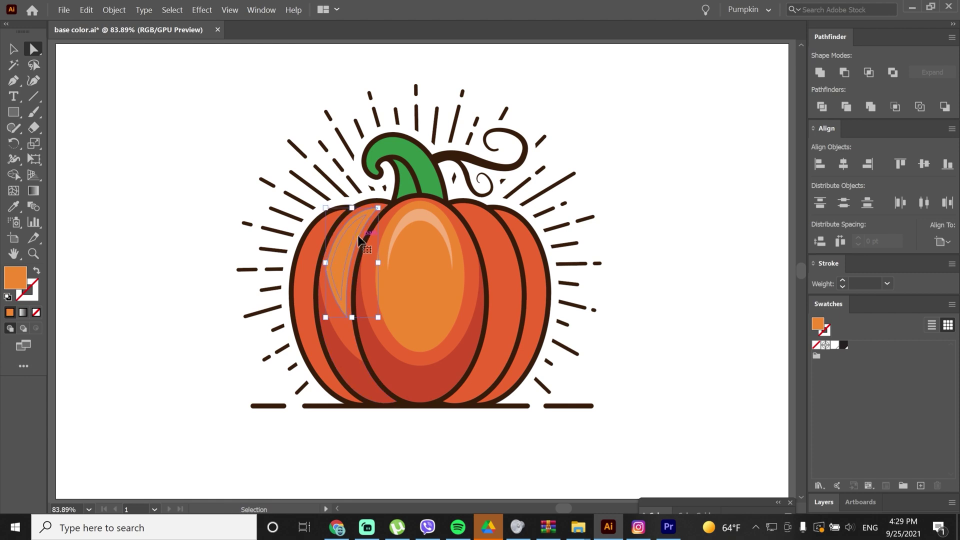
Offset the light orange highlight by -10 pt, recolour the inner shape with the pale peach sampled from the centre crescent, and clear the selection.
key("ctrl+alt+shift+e")
left_click(683, 390)
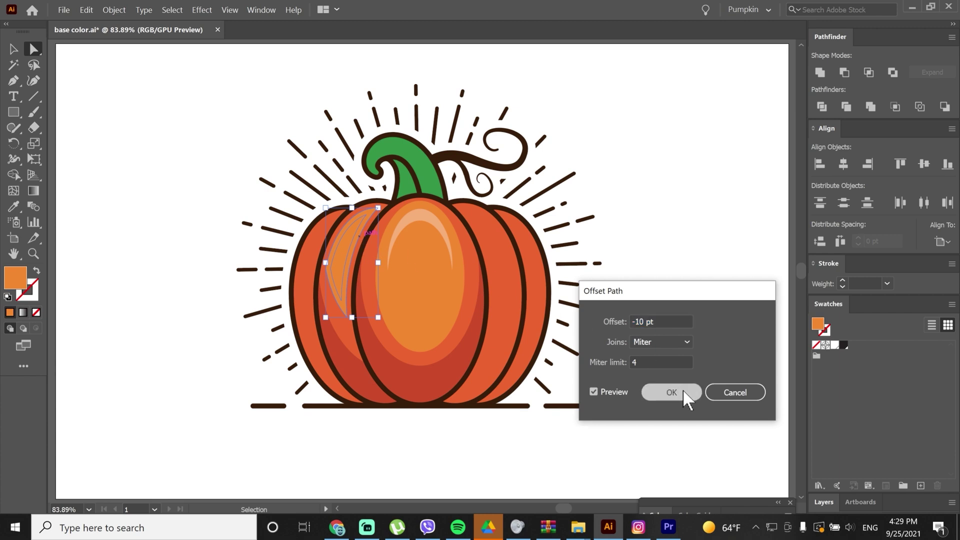
key("i")
left_click(431, 216)
key("v")
left_click(601, 187)
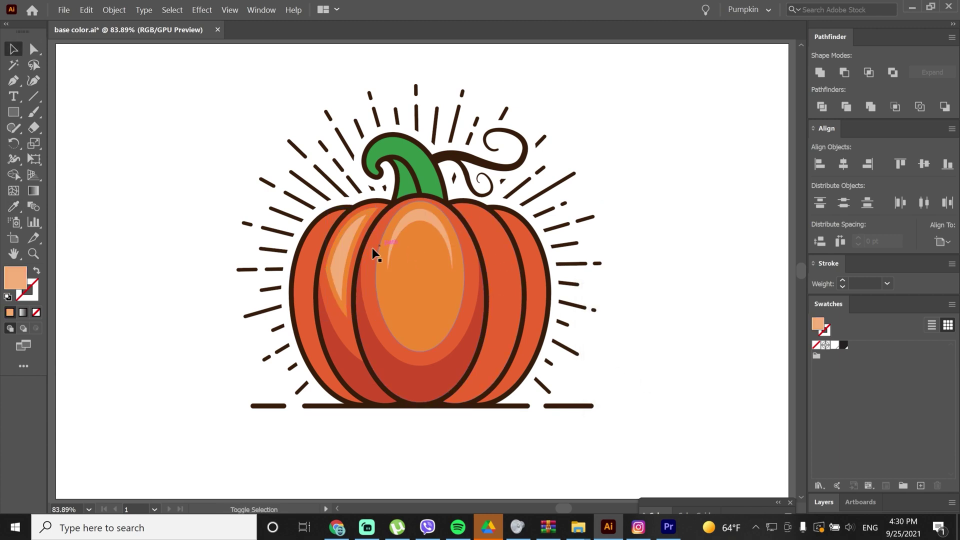
Draw a Pen tool shape with an angular notched upper edge over the lower part of the pale peach highlight left of centre.
left_click(13, 80)
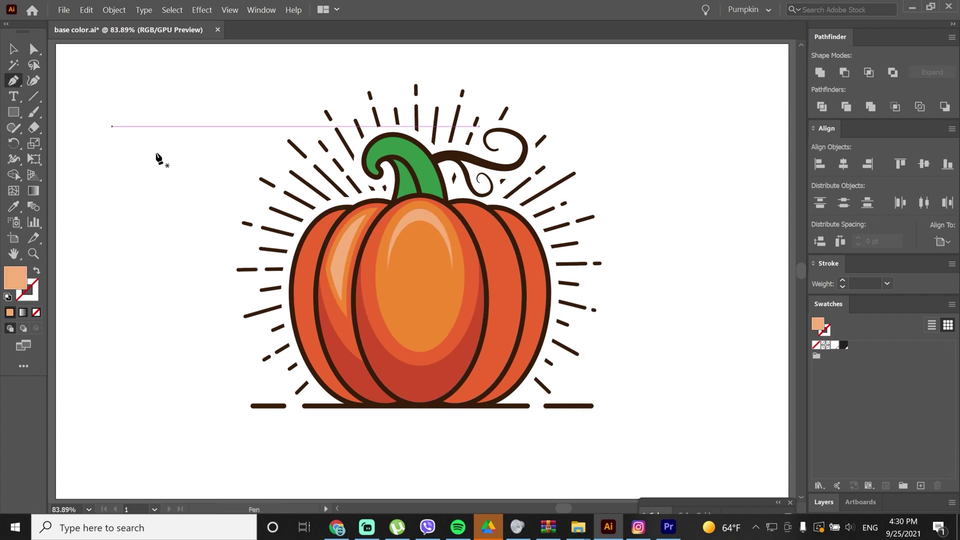
left_click(335, 251)
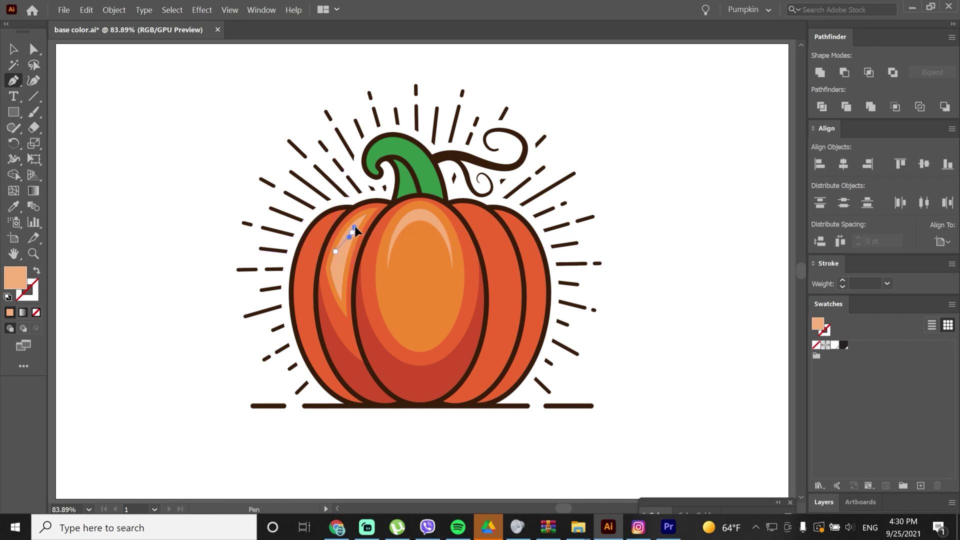
left_click_drag(353, 232, 363, 219)
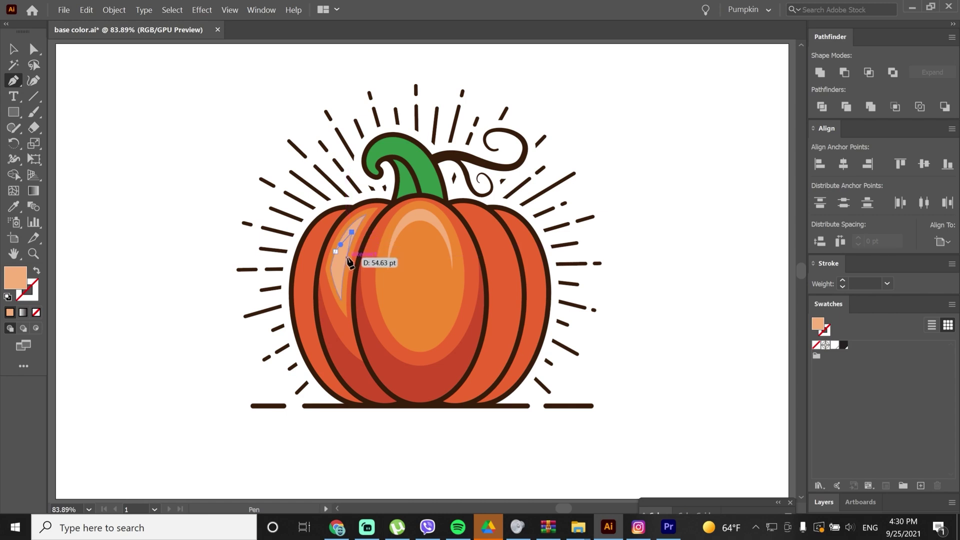
left_click_drag(347, 258, 347, 270)
left_click(356, 308)
left_click_drag(329, 319, 320, 307)
left_click(307, 292)
left_click(304, 283)
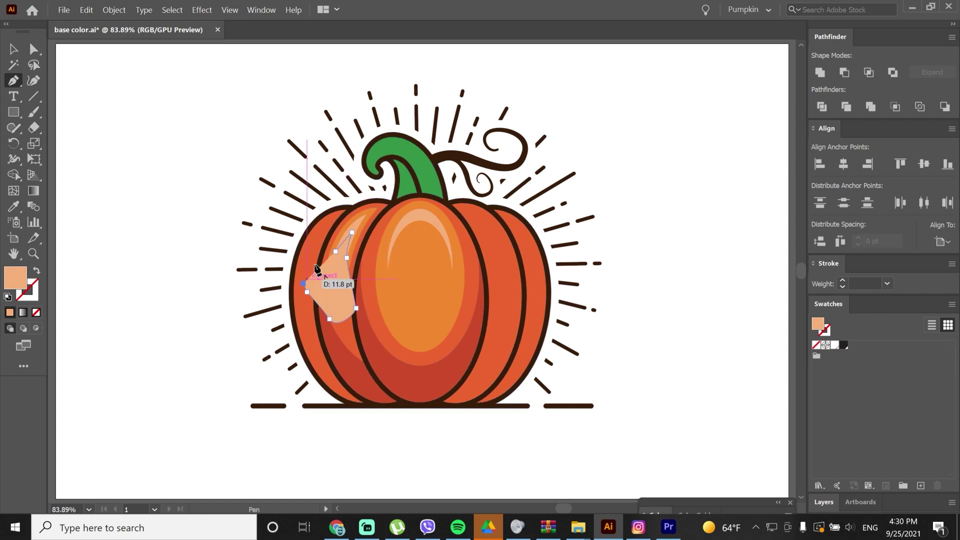
Subtract the drawn shape from the pale peach highlight left of centre with Minus Front and clear the selection.
key("v")
left_click(843, 72)
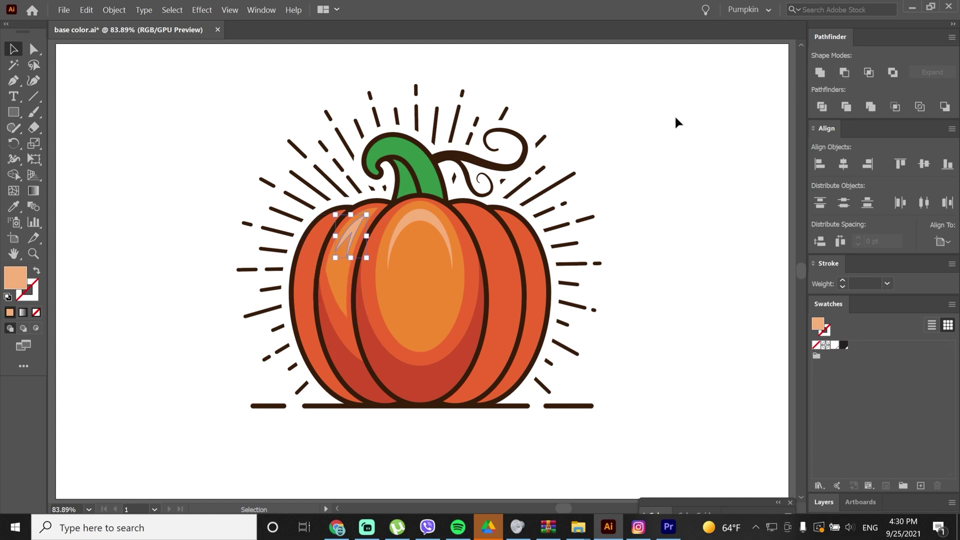
left_click(674, 114)
Create a dark red lower shadow on the outermost left segment by subtracting a raised copy with Minus Front and deleting the leftovers.
key("a")
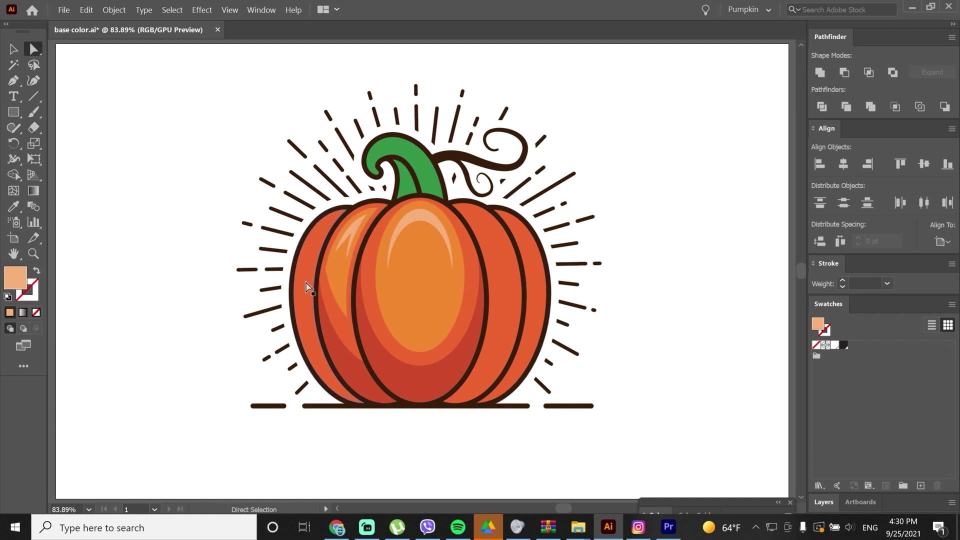
left_click(305, 281)
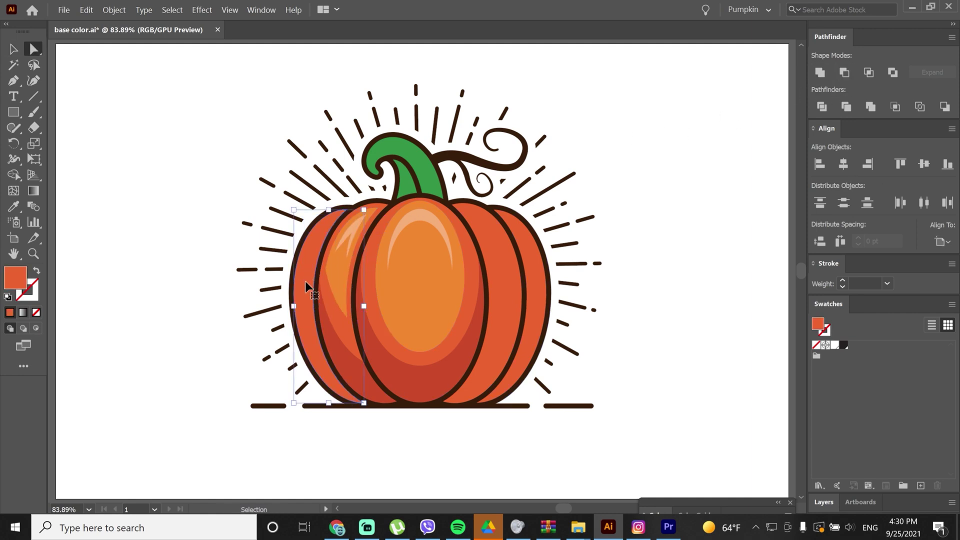
mouse_move(307, 304)
left_mouse_down()
mouse_move(300, 257)
mouse_move(306, 295)
left_mouse_up()
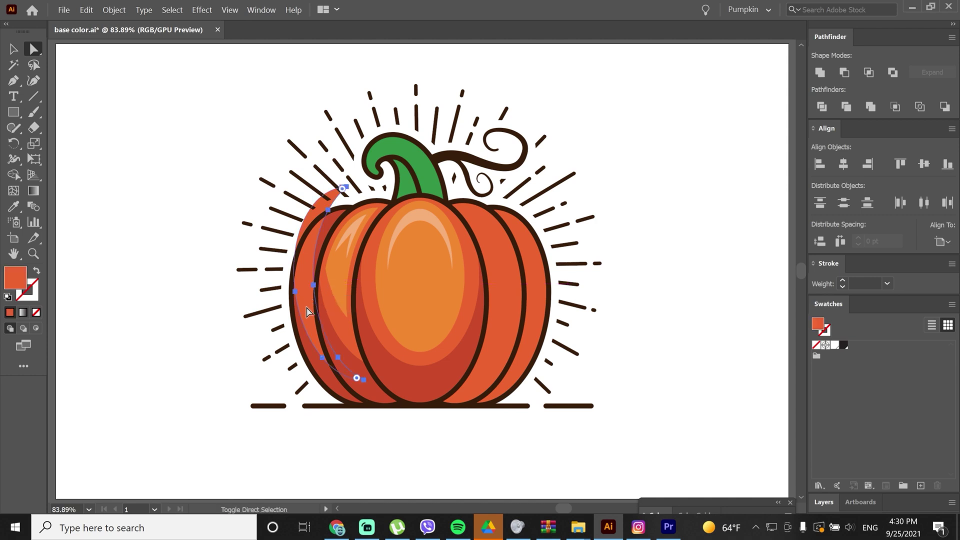
left_click(844, 74)
left_click(608, 127)
left_click_drag(329, 223, 318, 211)
key("Delete")
key("Delete")
Offset the path of the outermost left orange segment by -5 pt to create an inner shape.
left_click(317, 235)
key("ctrl+shift+o")
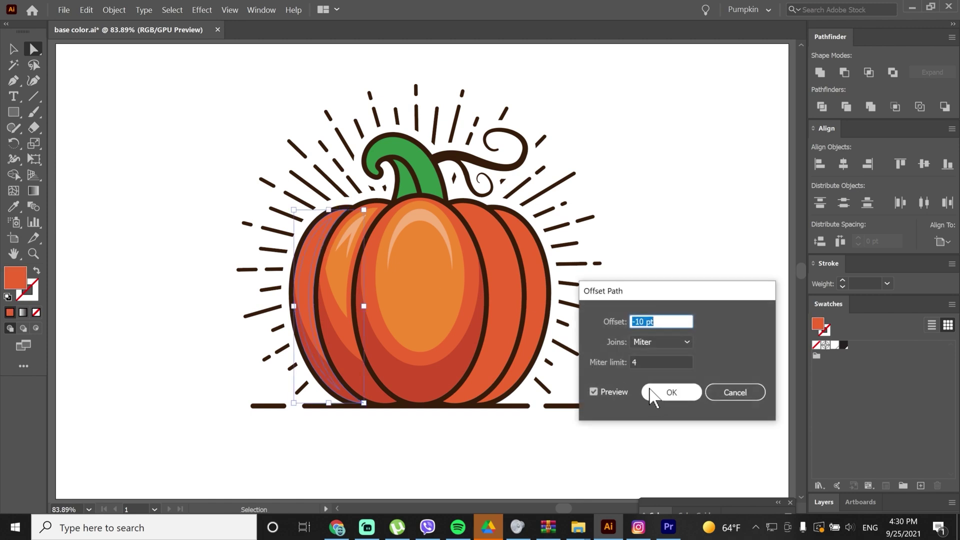
type("-5")
left_click(652, 393)
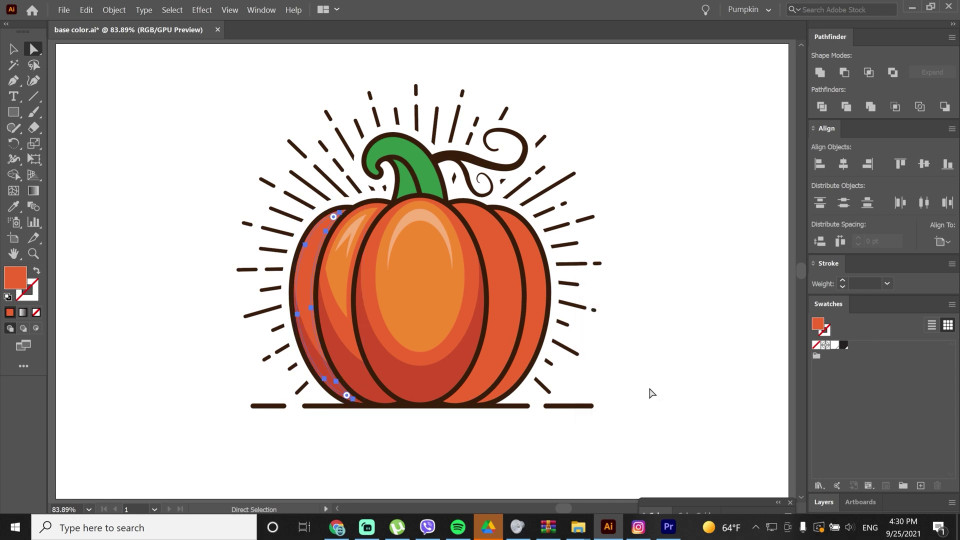
Recolour the inner offset shape with the light orange sampled from the neighbouring segment's highlight, and clear the selection.
key("i")
left_click(343, 266)
key("v")
key("a")
key("ctrl+shift+a")
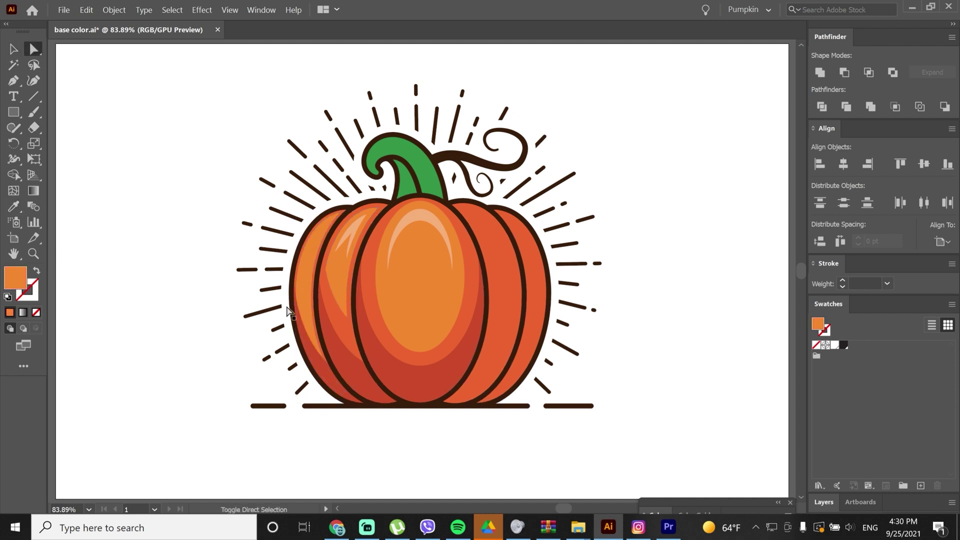
Duplicate the outermost left segment's dark red shadow upward, rotate the copy slightly clockwise and position it over the light orange shape.
left_click(314, 359)
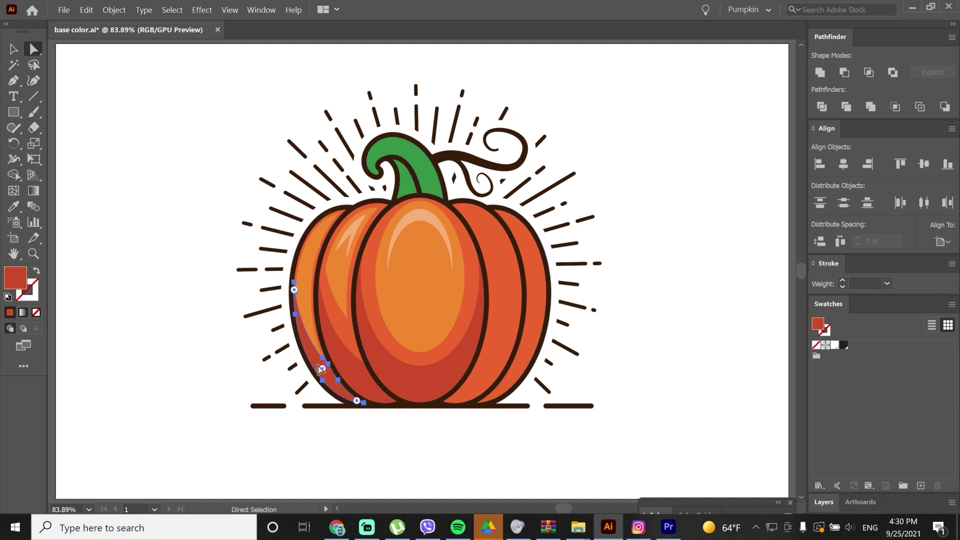
left_click_drag(320, 369, 316, 329)
key("v")
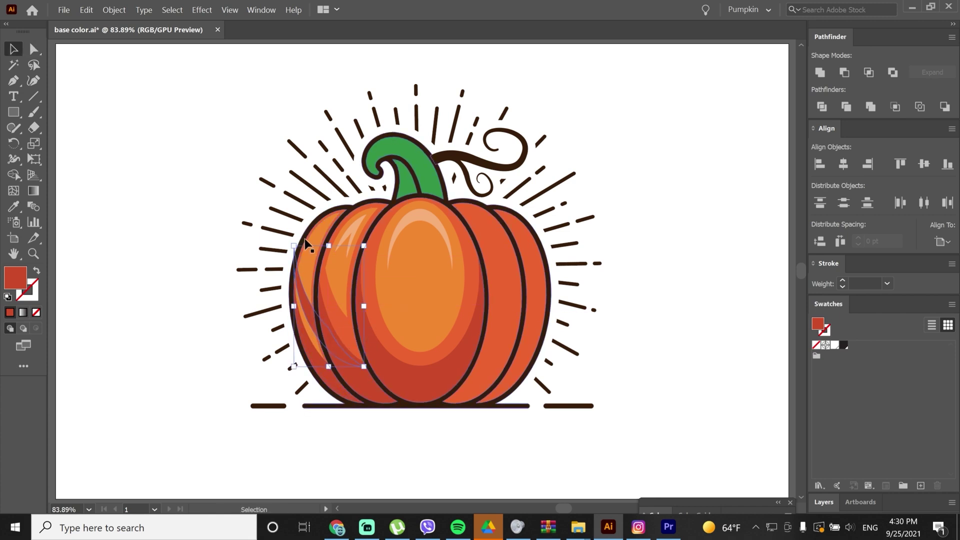
left_click_drag(307, 244, 340, 240)
key("a")
left_click_drag(314, 316, 310, 307)
Subtract the rotated shadow copy from the outermost light orange shape with Minus Front and delete the leftover lower piece.
left_click(306, 266, "shift")
left_click(820, 106)
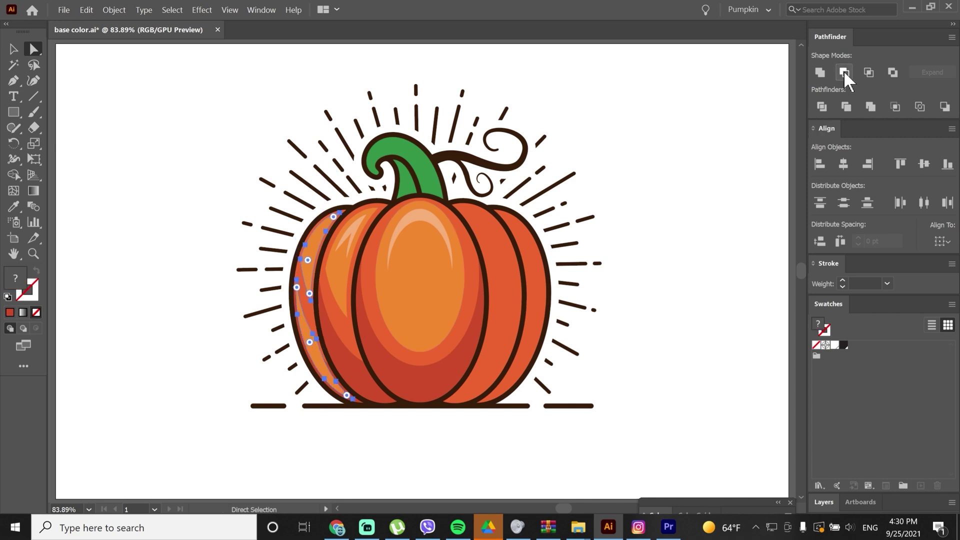
key("Delete")
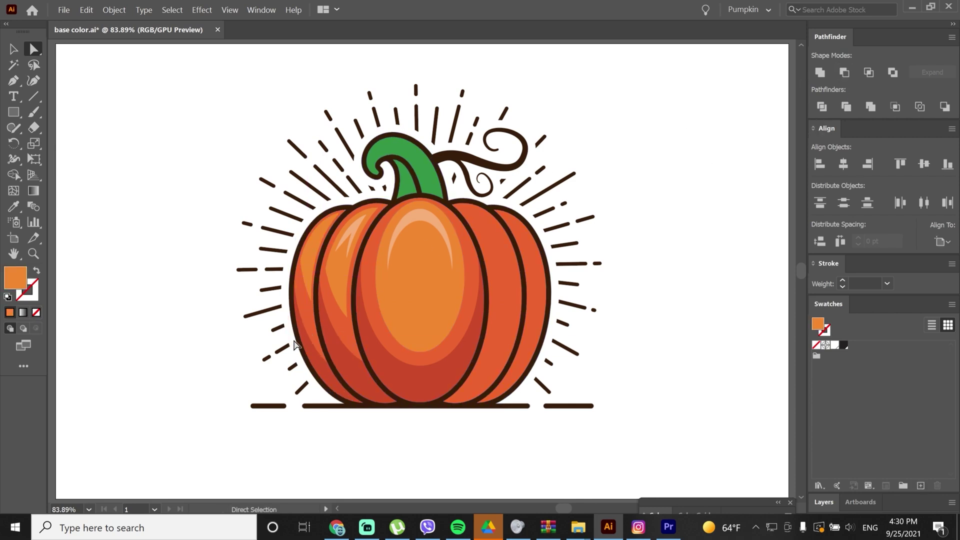
Offset the light orange highlight in the outermost left segment by -5 pt.
left_click(315, 254)
key("ctrl+shift+o")
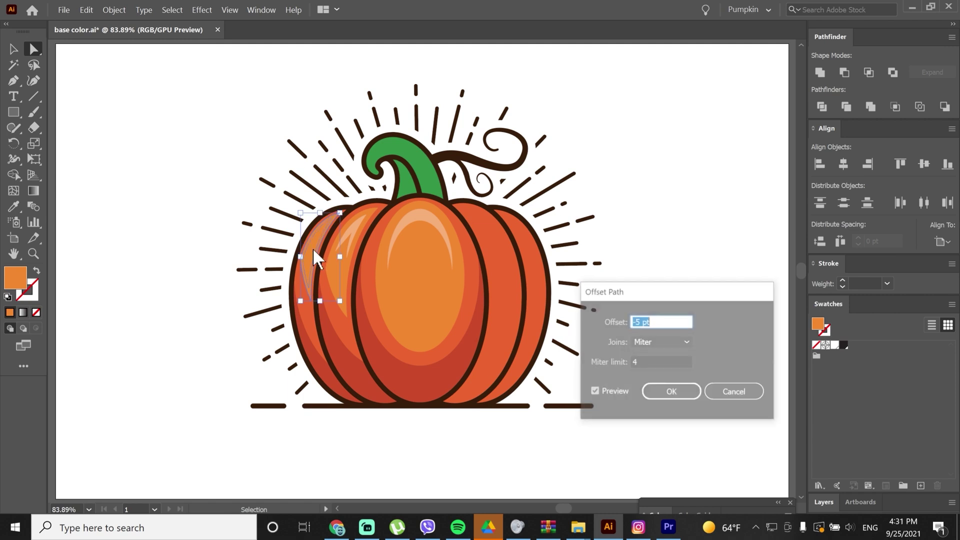
left_click(667, 394)
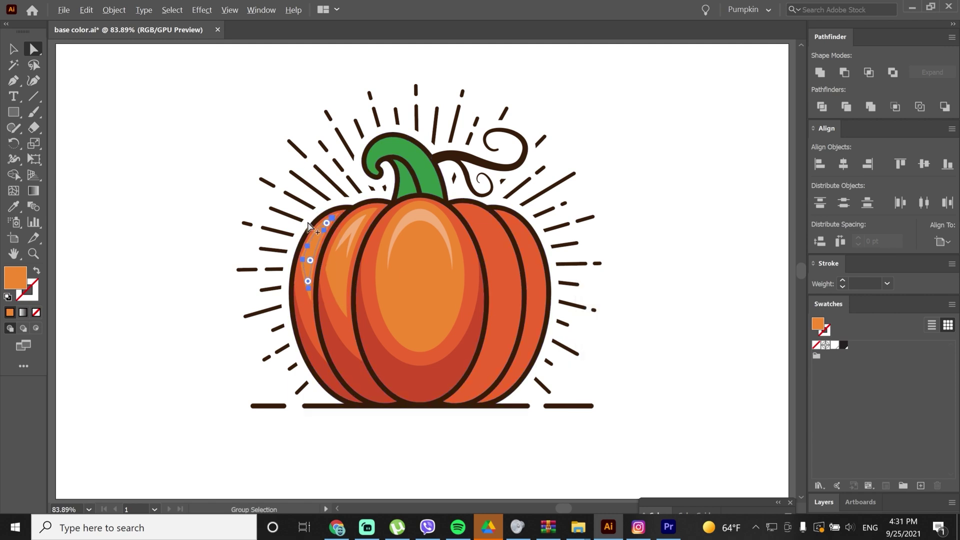
Recolour the outermost segment's inner offset shape with the pale peach sampled from an existing highlight, and clear the selection.
key("ctrl+plus")
key("ctrl+plus")
key("ctrl+plus")
key("ctrl+plus")
key("ctrl+plus")
key("i")
left_click(478, 233)
key("v")
left_click_drag(298, 246, 322, 186)
scroll(323, 185, "down", 2)
left_click(292, 193)
Draw a Pen tool shape with a pointed notch at its upper edge over the lower part of the outermost pale peach highlight.
scroll(323, 182, "up", 1)
key("p")
scroll(328, 199, "up", 1)
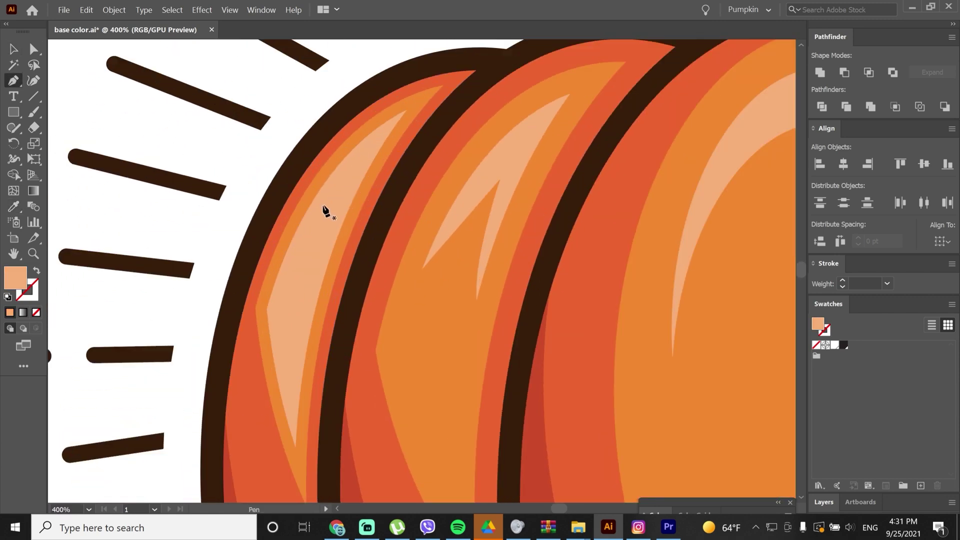
scroll(322, 230, "up", 1)
left_click(301, 248)
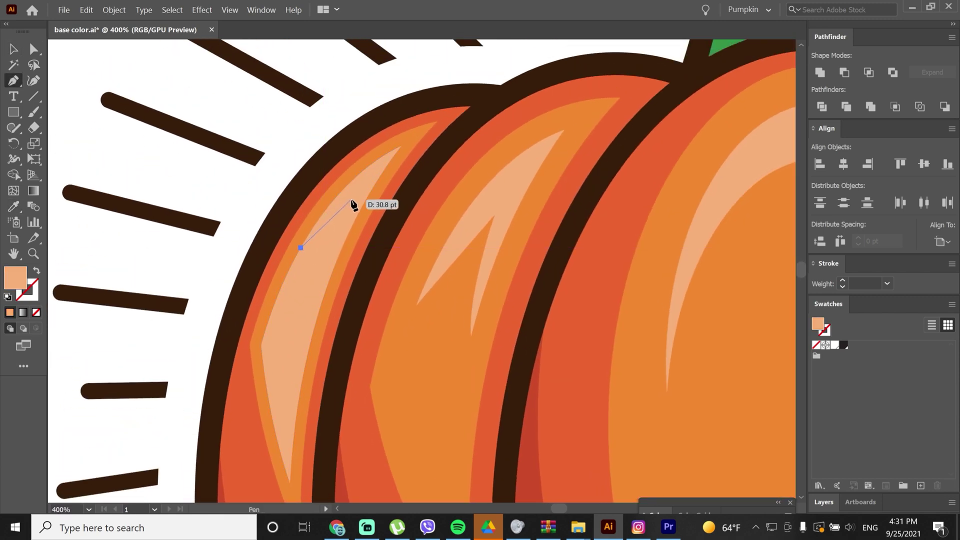
left_click(351, 199)
left_click(323, 298)
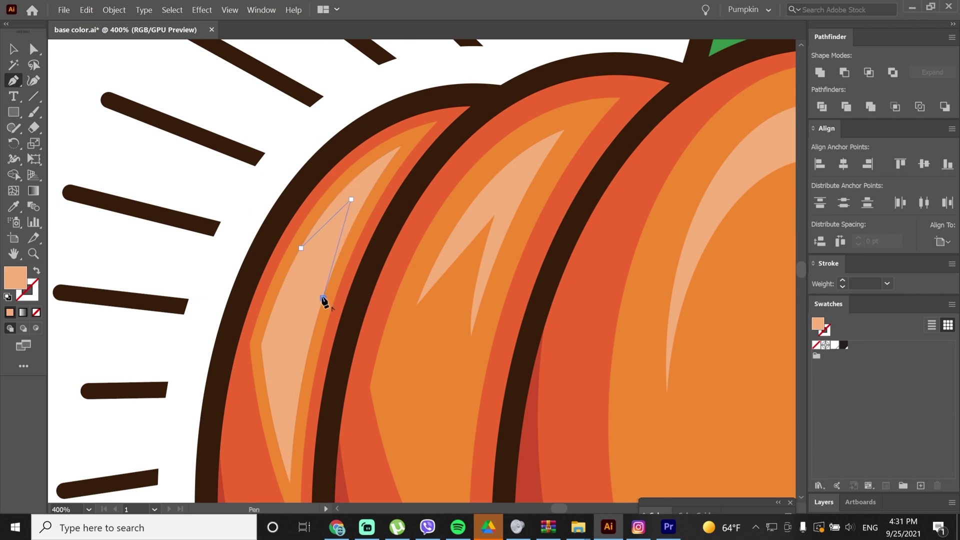
left_click_drag(366, 349, 370, 393)
left_click_drag(364, 431, 356, 462)
left_click_drag(296, 487, 231, 449)
left_click_drag(201, 363, 203, 339)
left_click_drag(216, 259, 217, 255)
left_click(220, 253)
Select the drawn shape with the outermost pale peach highlight, subtract it with Minus Front, and clear the selection.
key("a")
left_click(365, 189, "shift")
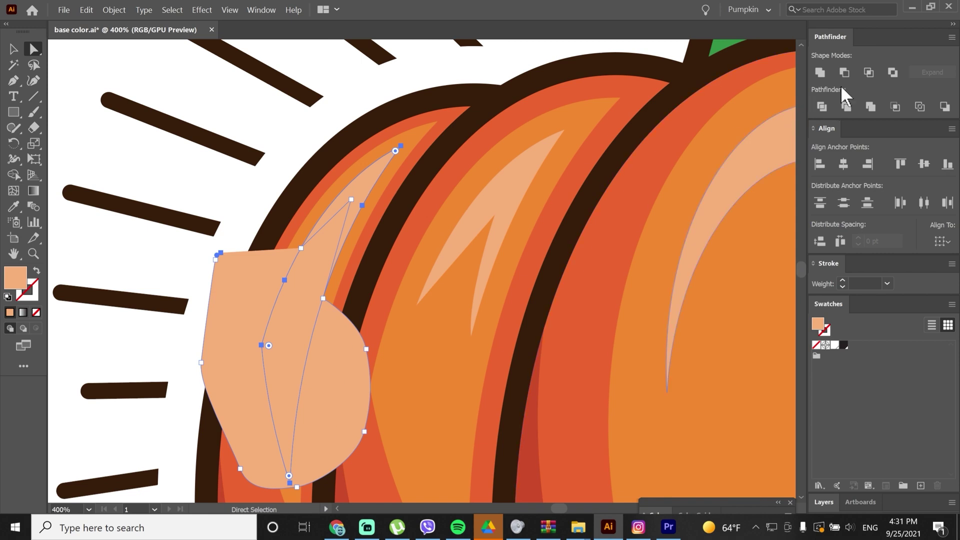
left_click(845, 72)
left_click(413, 79)
Select the highlights and dark red shadows of the two left segments and duplicate them onto the blank area beside the pumpkin's right side.
key("ctrl+0")
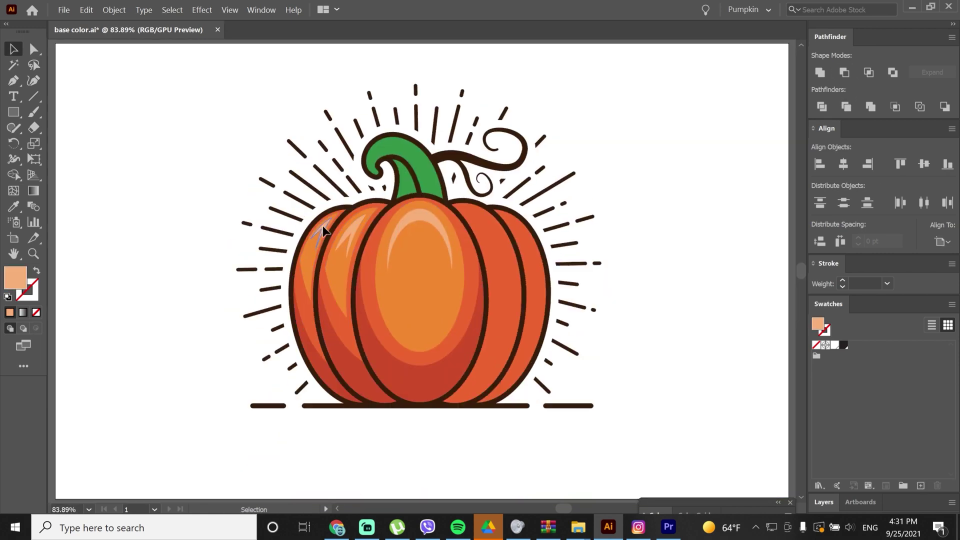
left_click(323, 226)
left_click(307, 263, "shift")
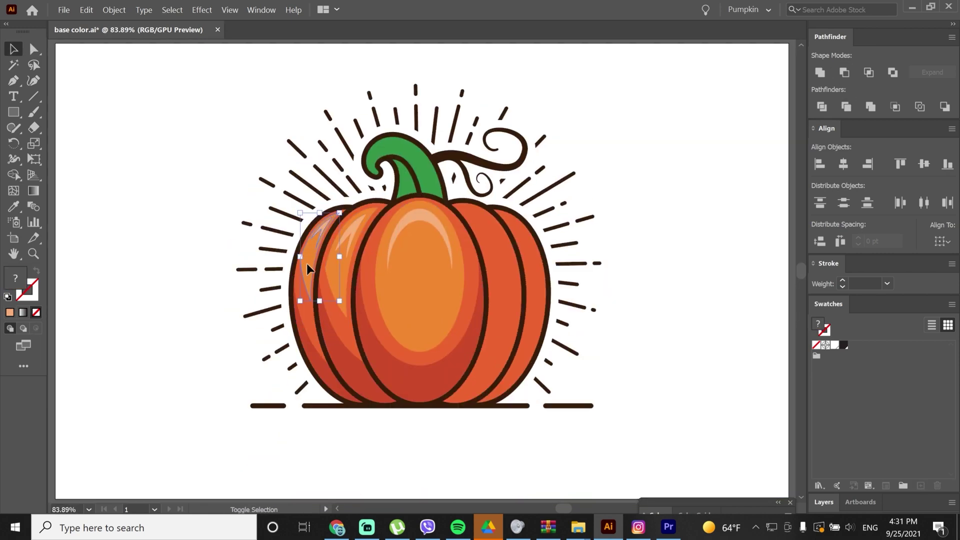
left_click(310, 356, "shift")
left_click(342, 252, "shift")
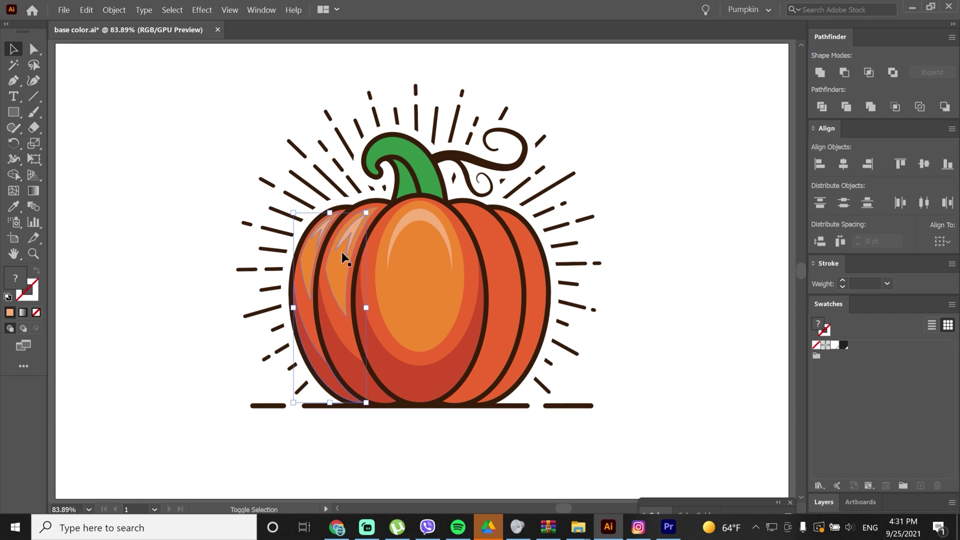
left_click(334, 278, "shift")
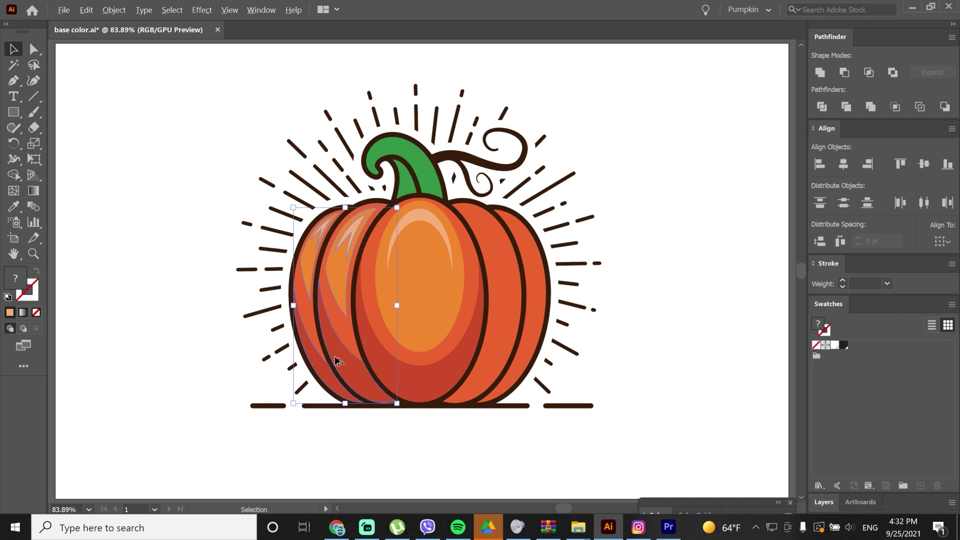
left_click_drag(336, 358, 673, 342)
Reflect the duplicated highlights and shadows across the vertical axis and place them over the two right pumpkin segments.
right_click(684, 315)
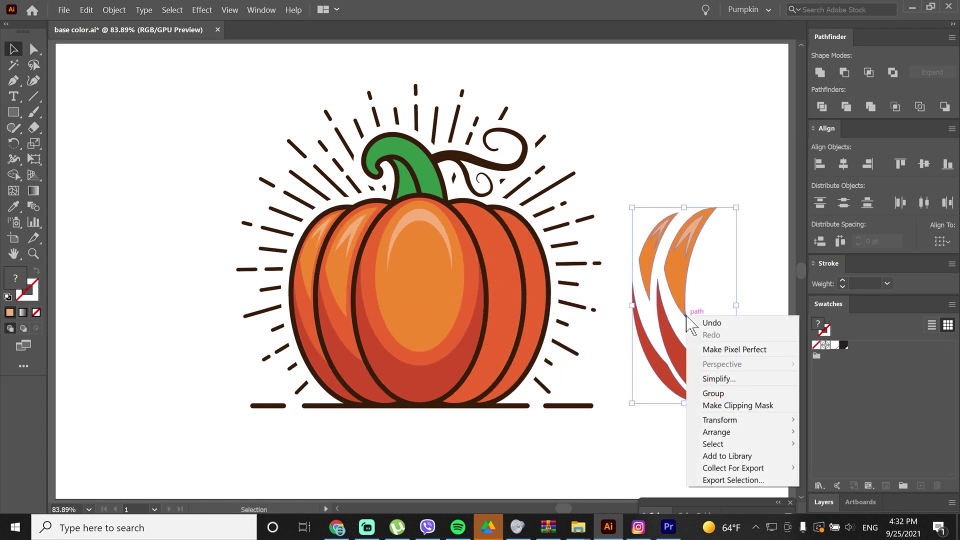
mouse_move(720, 420)
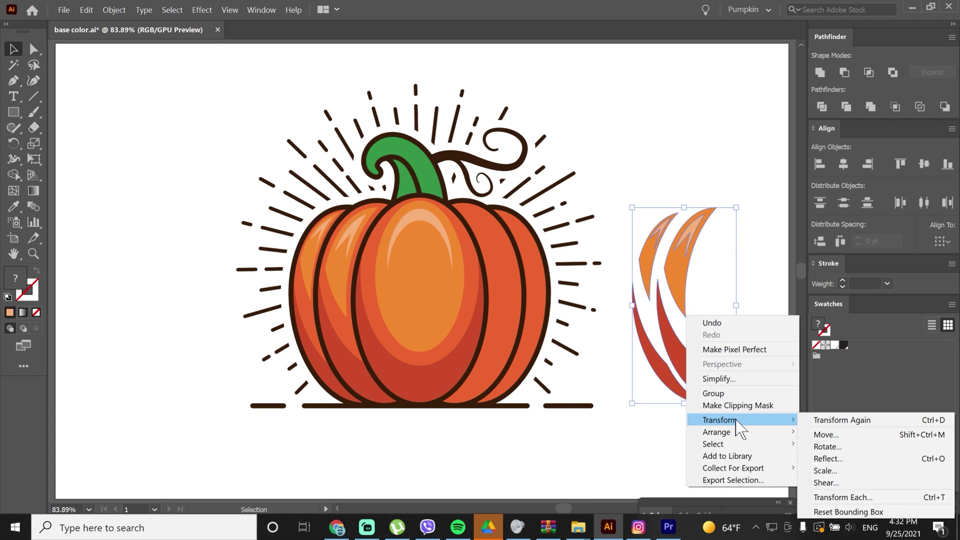
left_click(820, 457)
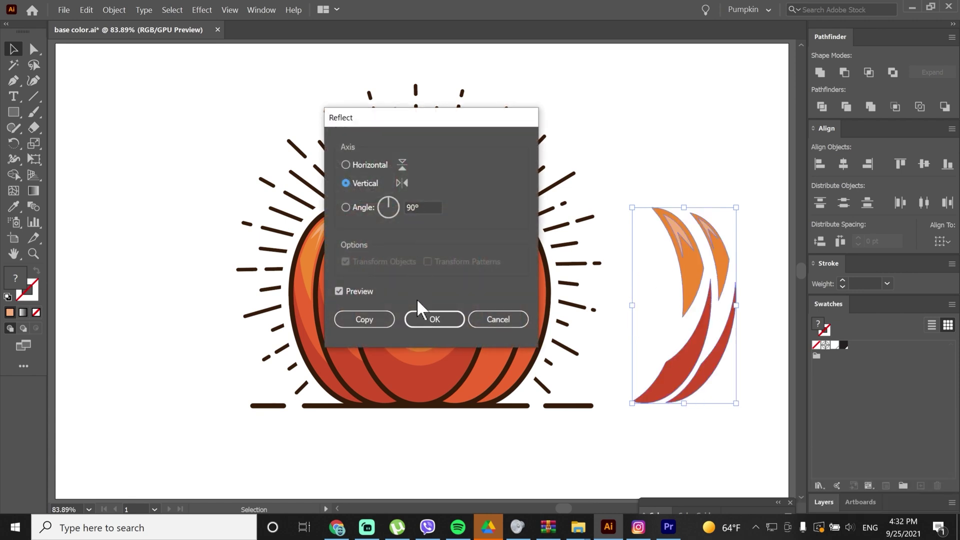
left_click(431, 319)
left_click_drag(696, 280, 494, 281)
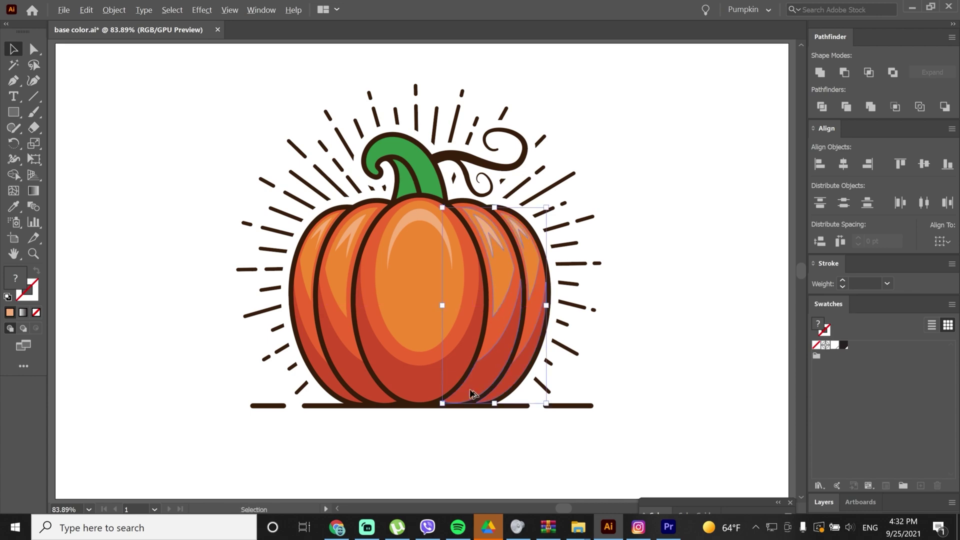
Examine how the mirrored highlights and shadows fit the outlines of the right segments, and clear the selection.
scroll(470, 393, "up", 5)
scroll(489, 353, "down", 6, "alt")
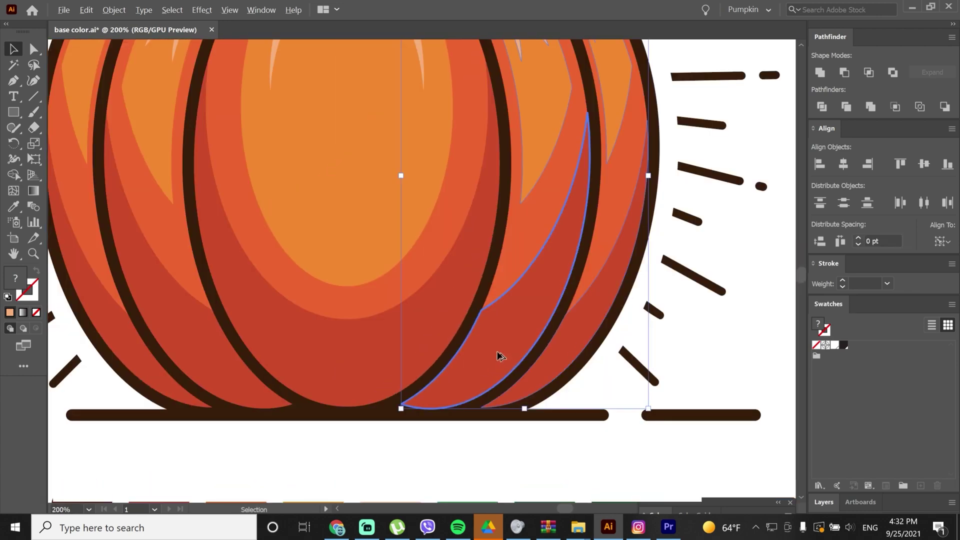
scroll(591, 289, "up", 3, "alt")
scroll(566, 304, "down", 1, "alt")
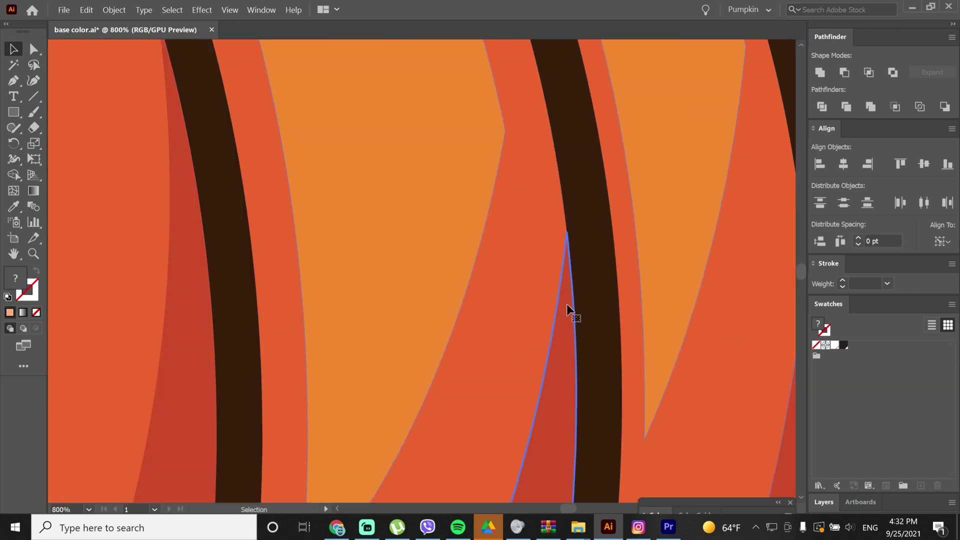
scroll(566, 304, "down", 2, "alt")
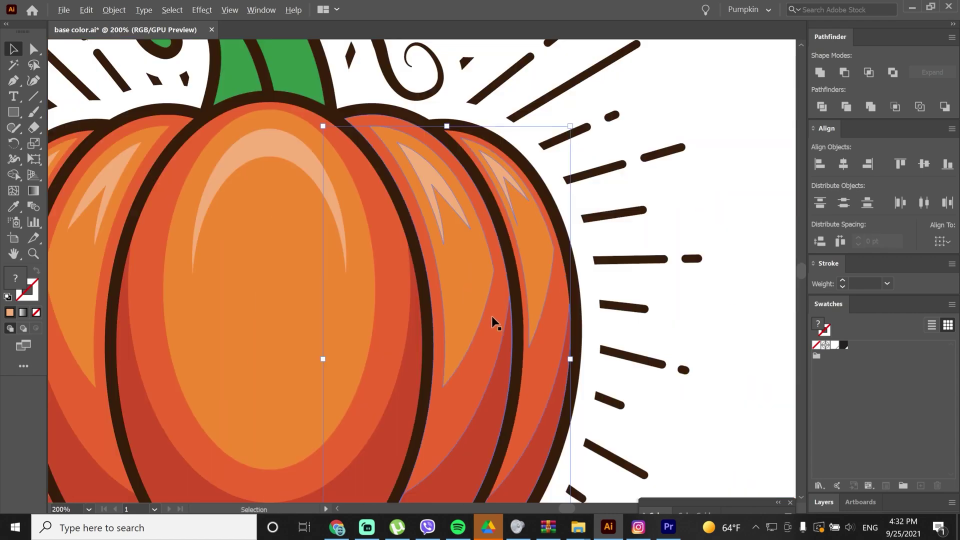
left_click(670, 277)
scroll(668, 278, "down", 1, "alt")
scroll(613, 292, "down", 1, "alt")
key("ctrl+0")
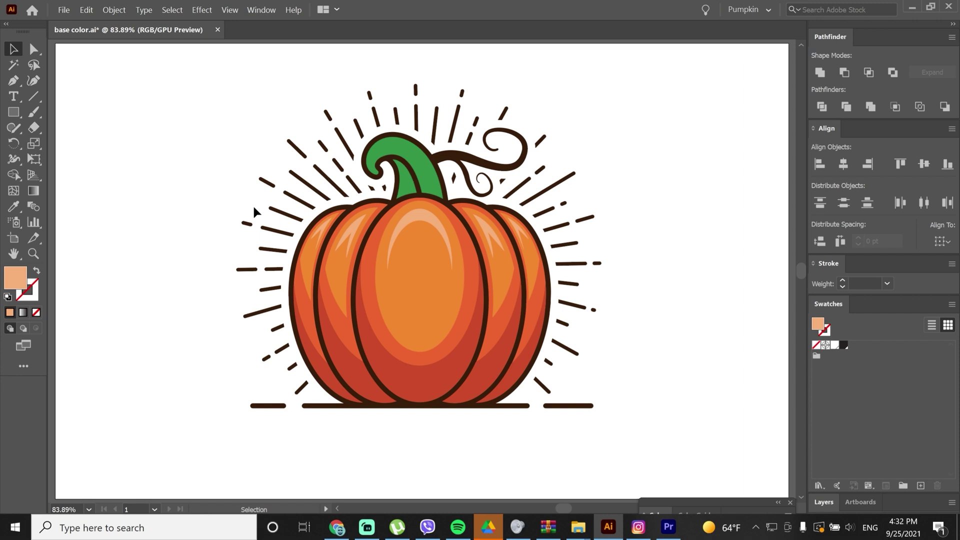
Duplicate the main green stem shape, offset the copies slightly sideways, and subtract the front one with Minus Front to leave edge crescents.
scroll(250, 194, "up", 5, "alt")
left_click(250, 182)
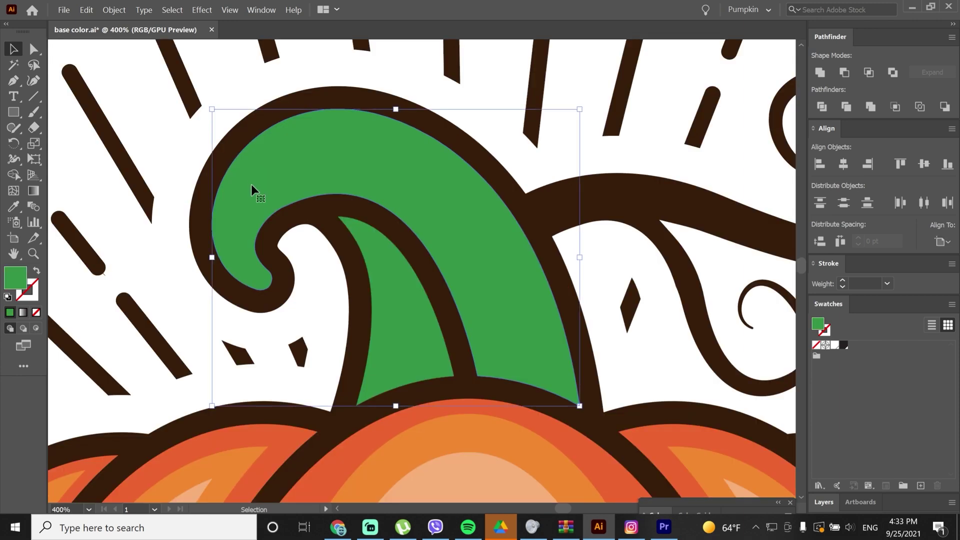
key("a")
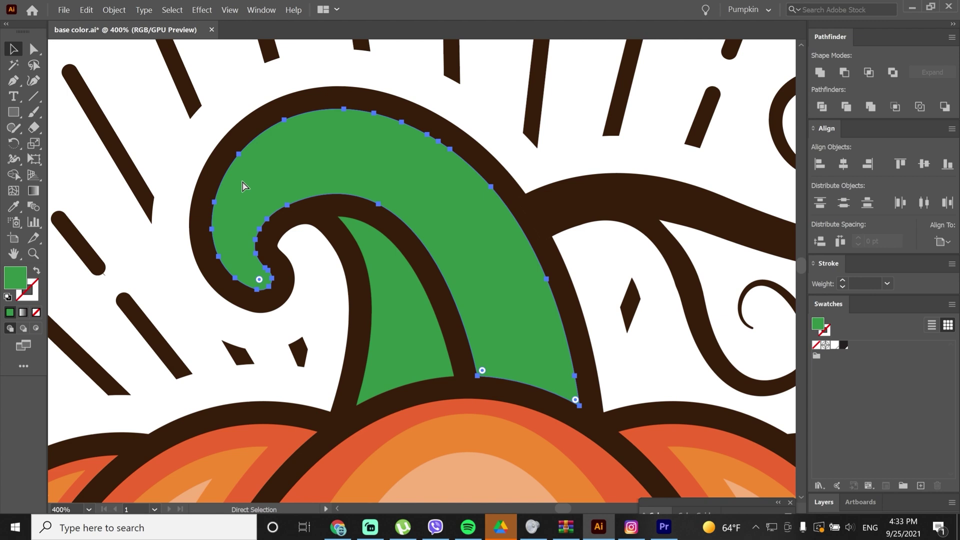
key("v")
left_click_drag(242, 182, 260, 181)
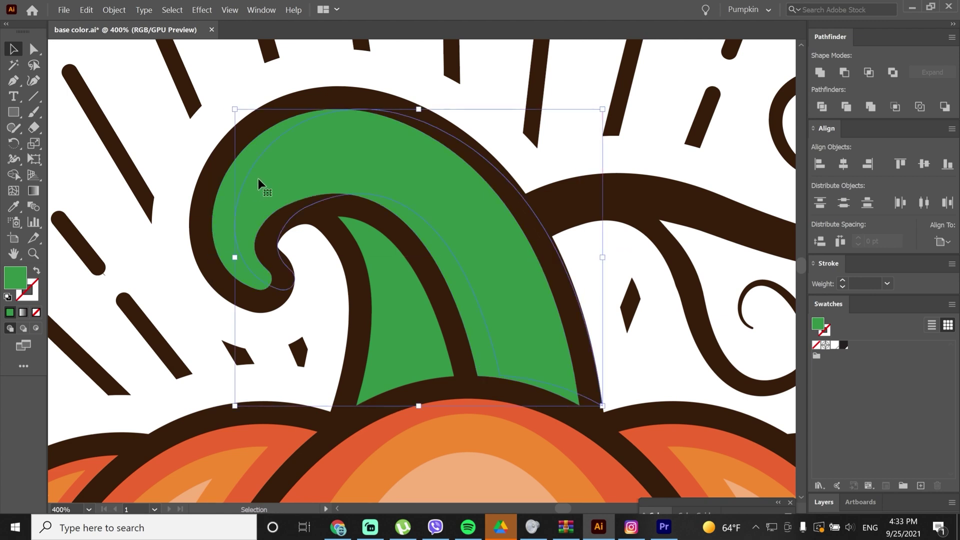
key("a")
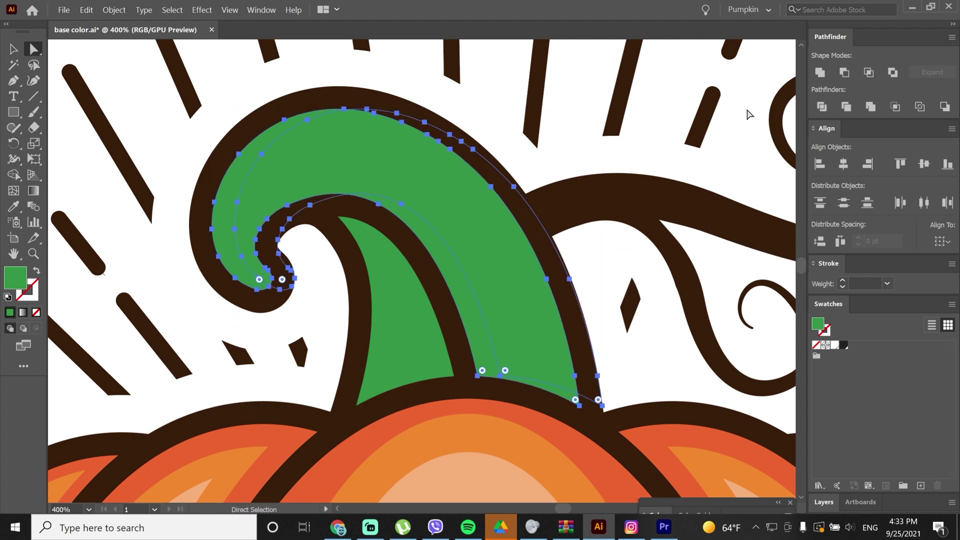
left_click(843, 72)
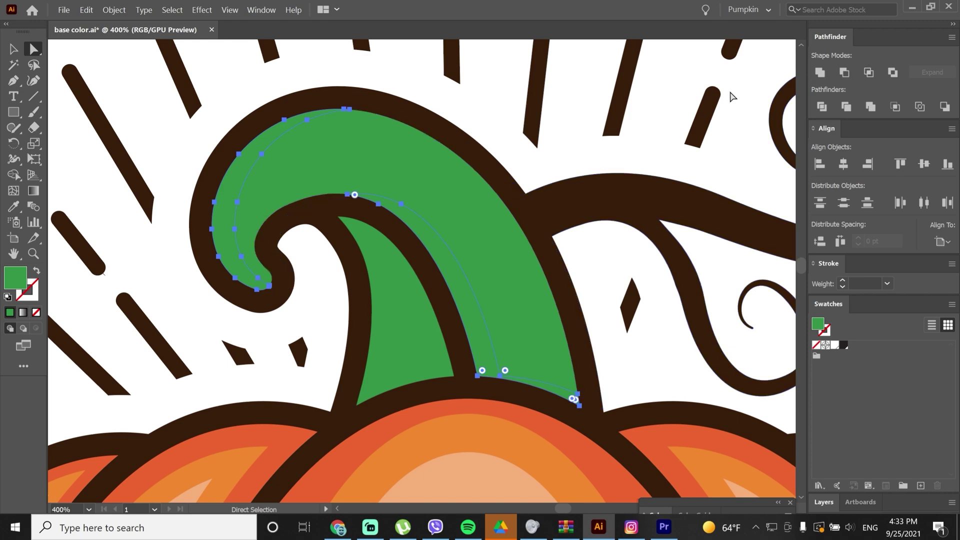
Fill the crescents on the main stem with the lighter green 49B75E.
double_click(15, 278)
left_click(152, 286)
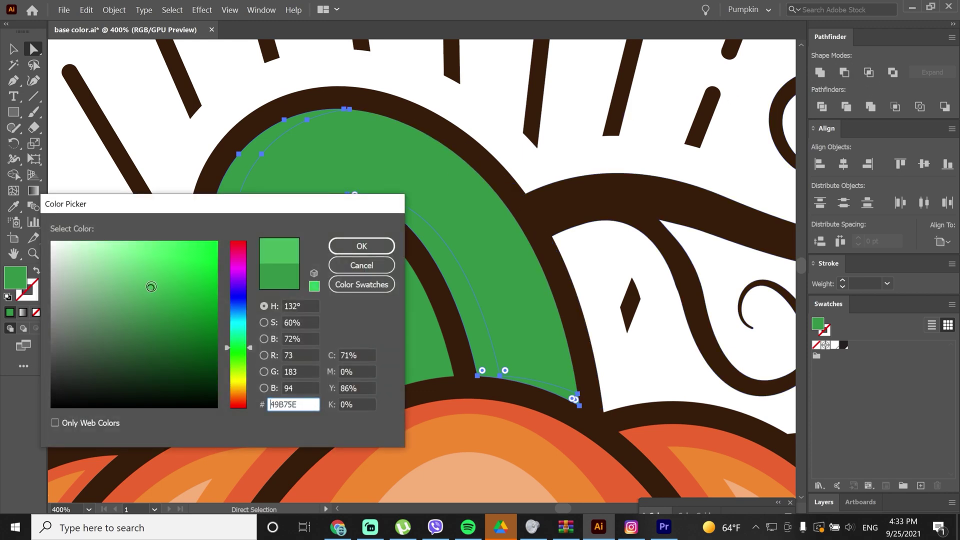
left_click(361, 246)
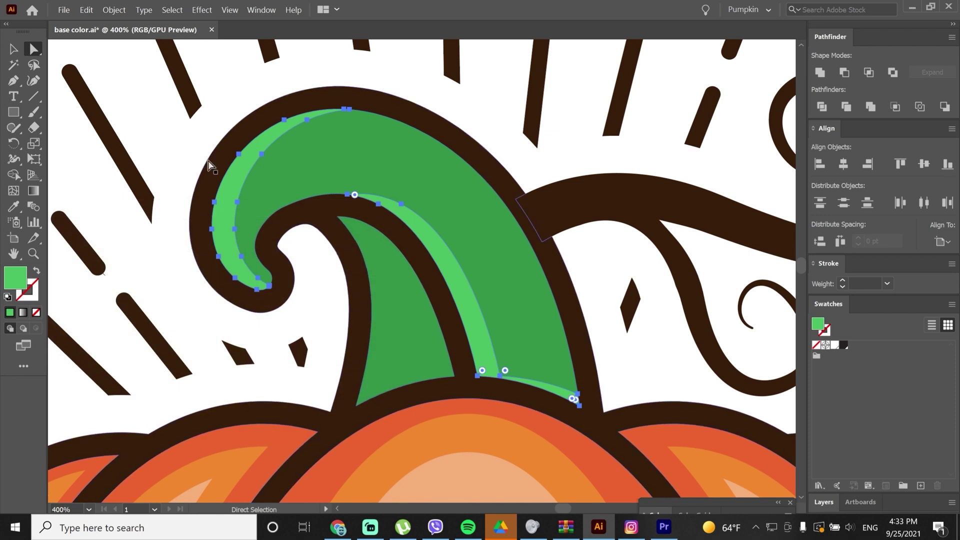
Delete the light green piece along the main stem's inner and lower edge, keeping only the highlight on the curled tip.
left_click(193, 155)
left_click(438, 256)
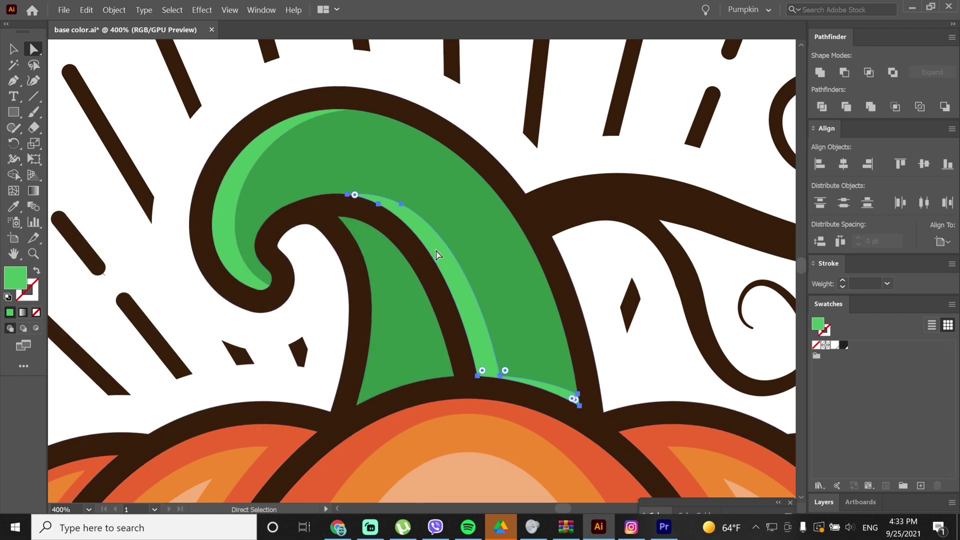
key("Delete")
key("v")
Duplicate the inner stem section in place and fill the copy with dark green 1F6B2D.
left_click(385, 262)
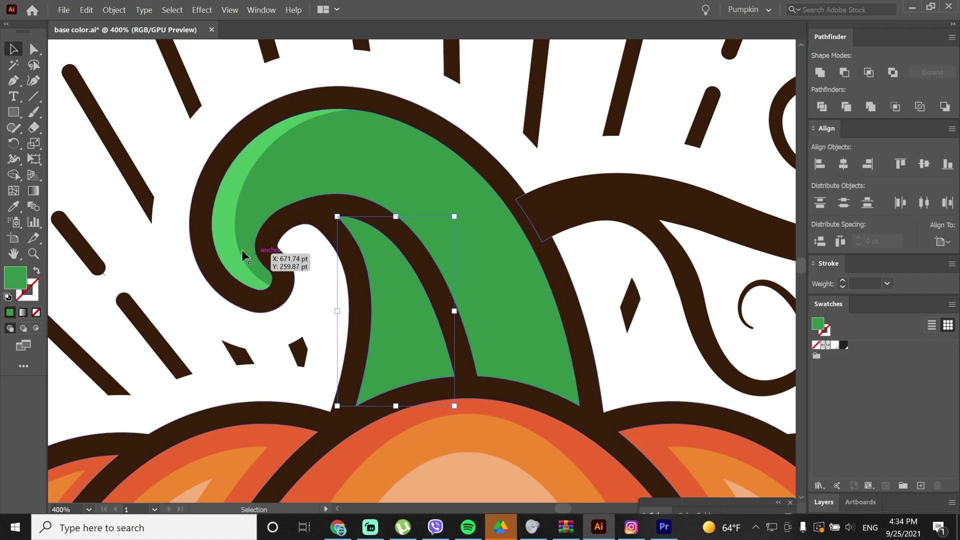
double_click(16, 278)
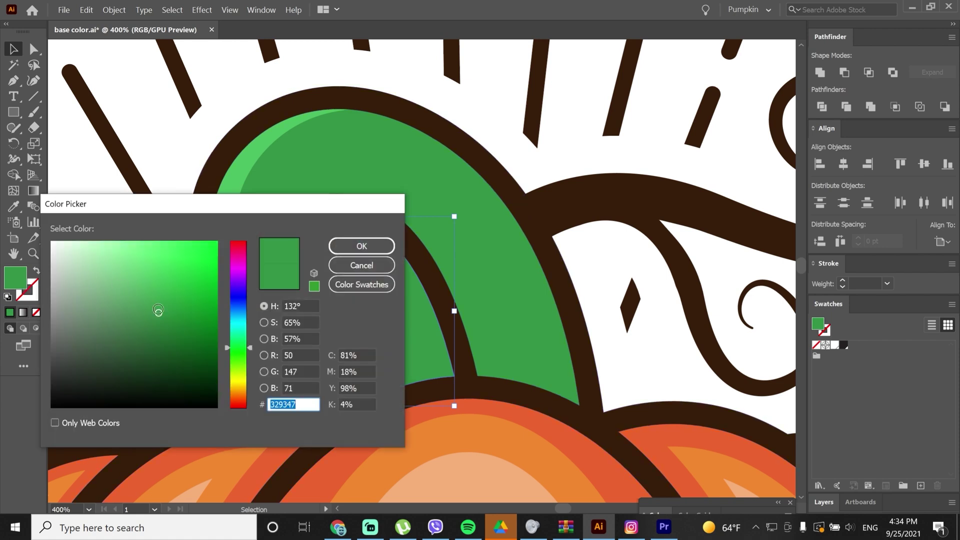
left_click_drag(169, 330, 169, 338)
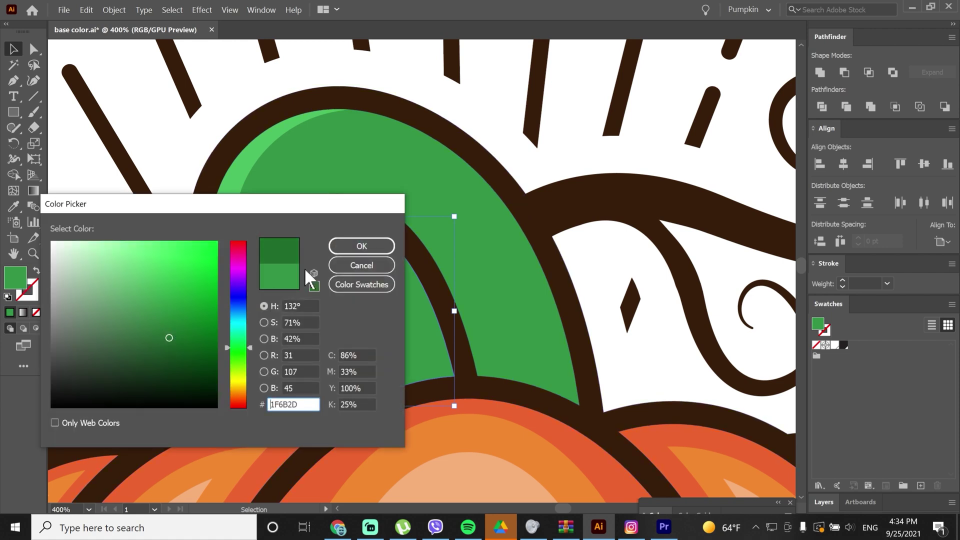
left_click(373, 247)
left_click(295, 330)
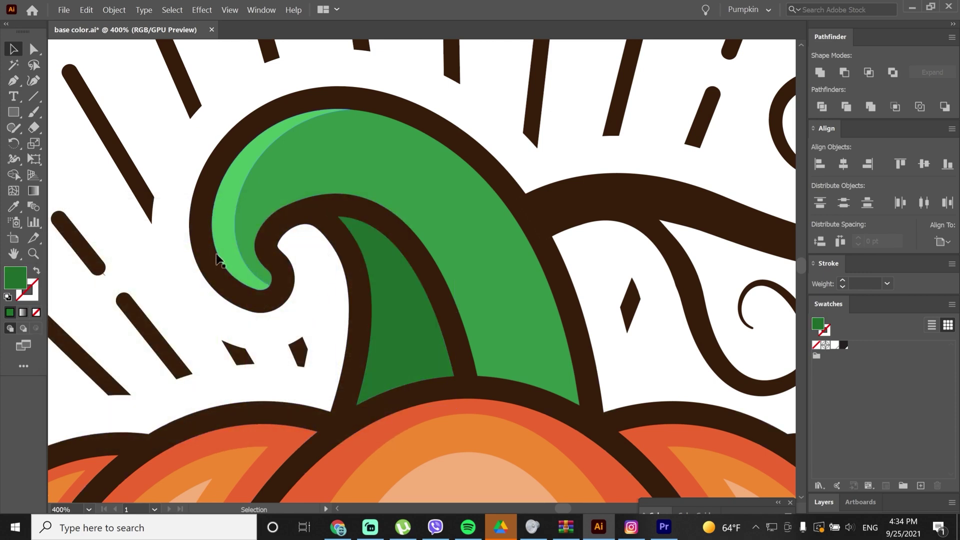
Draw a closed Pen shape over the top of the inner stem section and intersect it with the dark green copy.
left_click(14, 80)
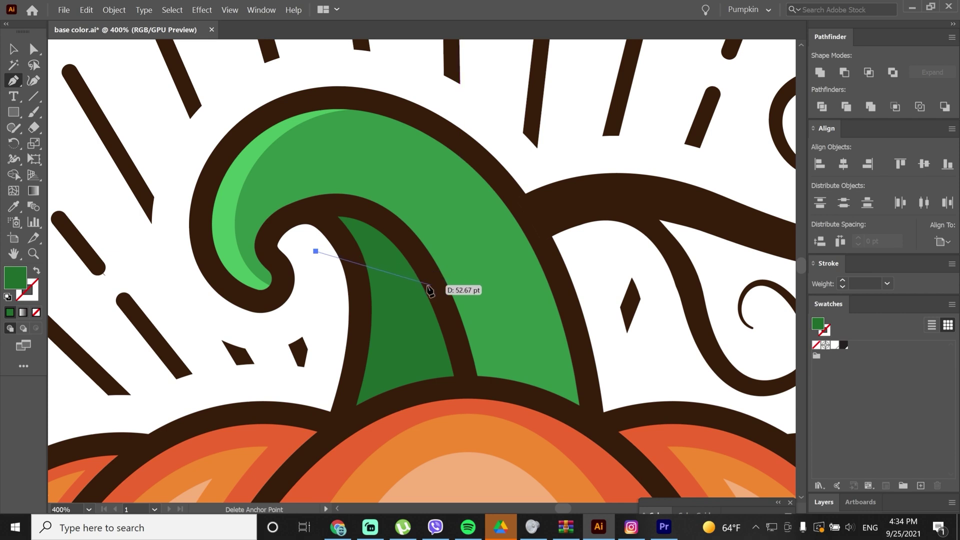
left_click_drag(447, 289, 528, 351)
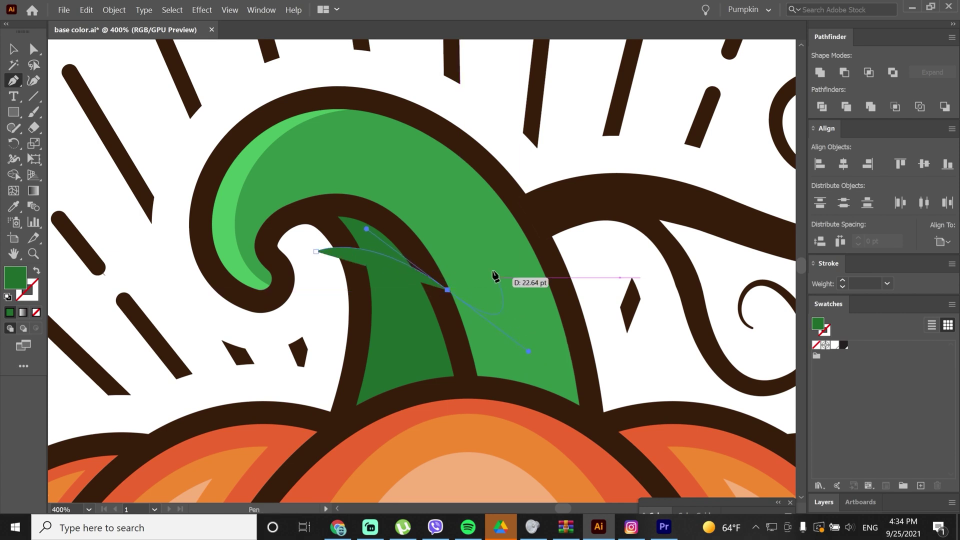
left_click(381, 186)
left_click(316, 190)
left_click_drag(294, 210, 296, 219)
key("a")
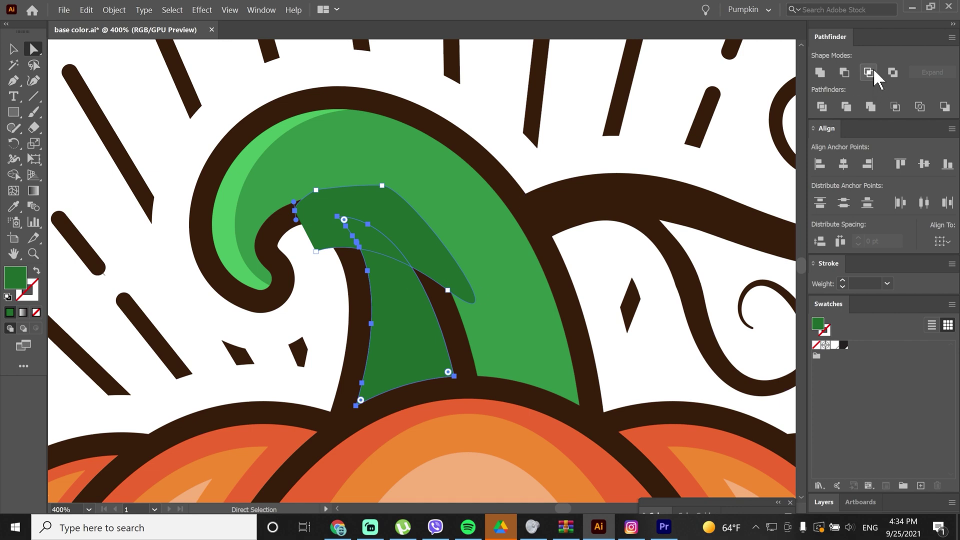
left_click(869, 72)
left_click(325, 274)
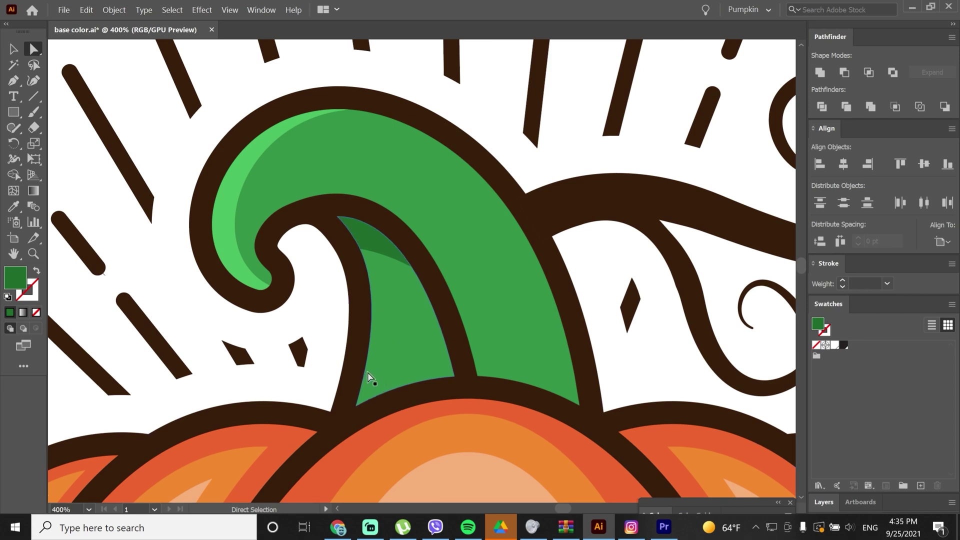
Duplicate the green inner stem section in place and sample the upper shadow's dark green for the copy's fill.
left_click(379, 349)
key("i")
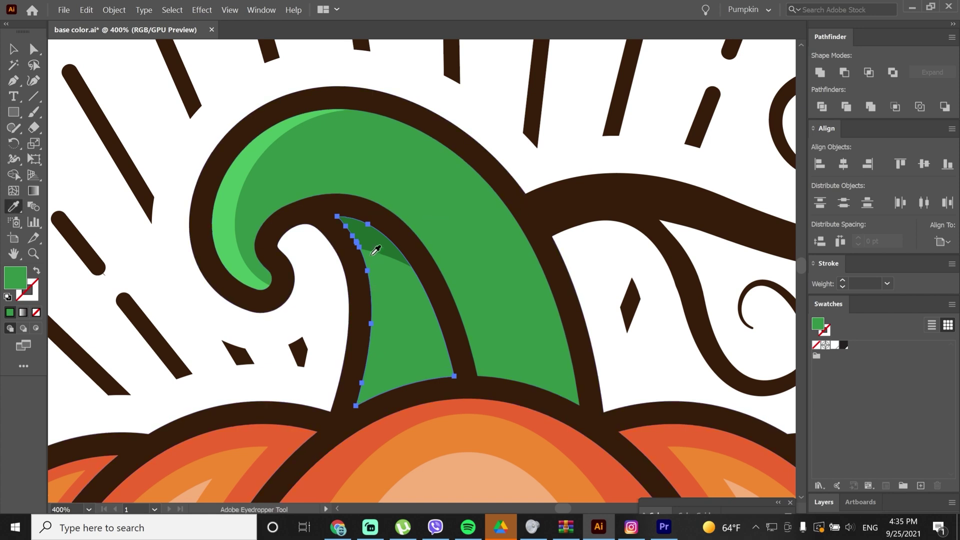
left_click(379, 235)
left_click(325, 321, "ctrl")
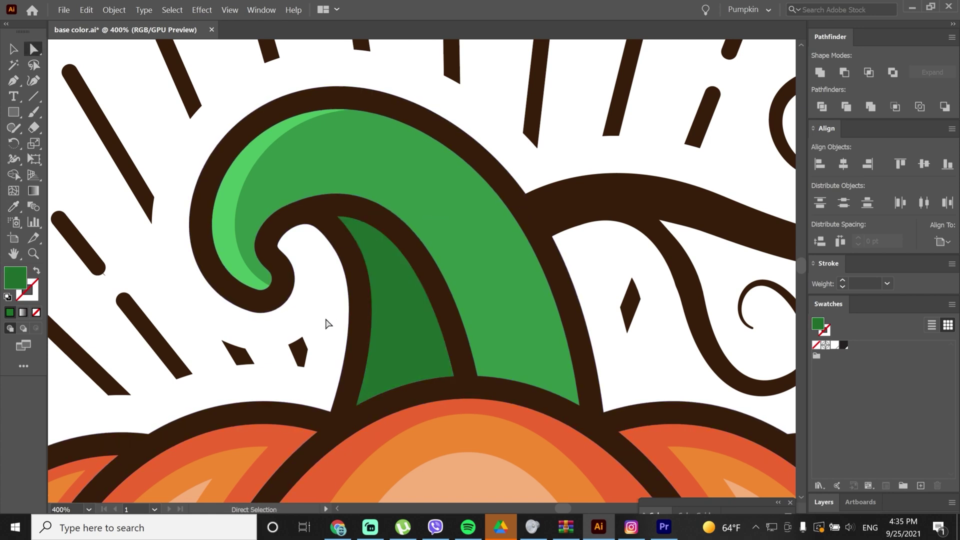
Draw a closed Pen shape covering the middle and top of the inner stem section, leaving its lower edge uncovered.
key("p")
left_click(371, 326)
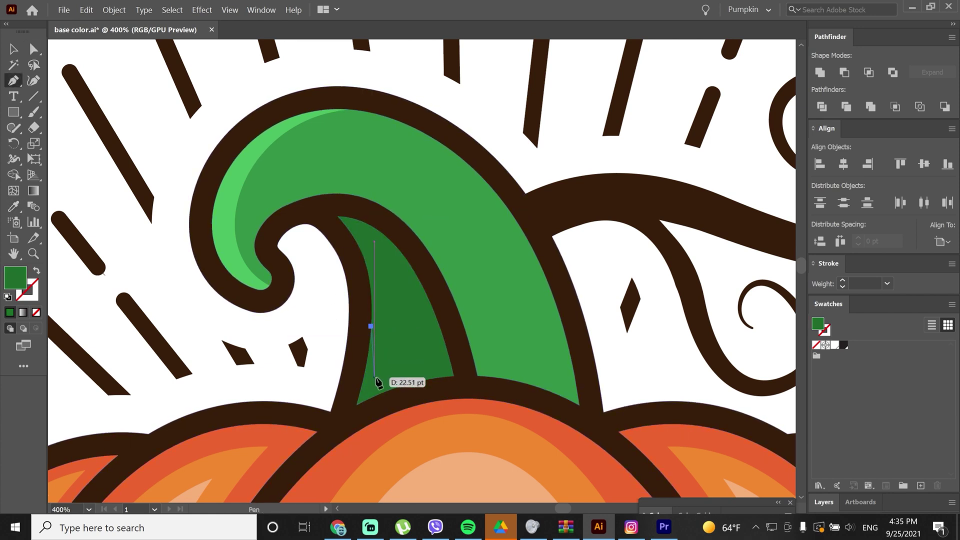
left_click_drag(374, 378, 374, 389)
left_click(375, 378)
left_click(433, 359)
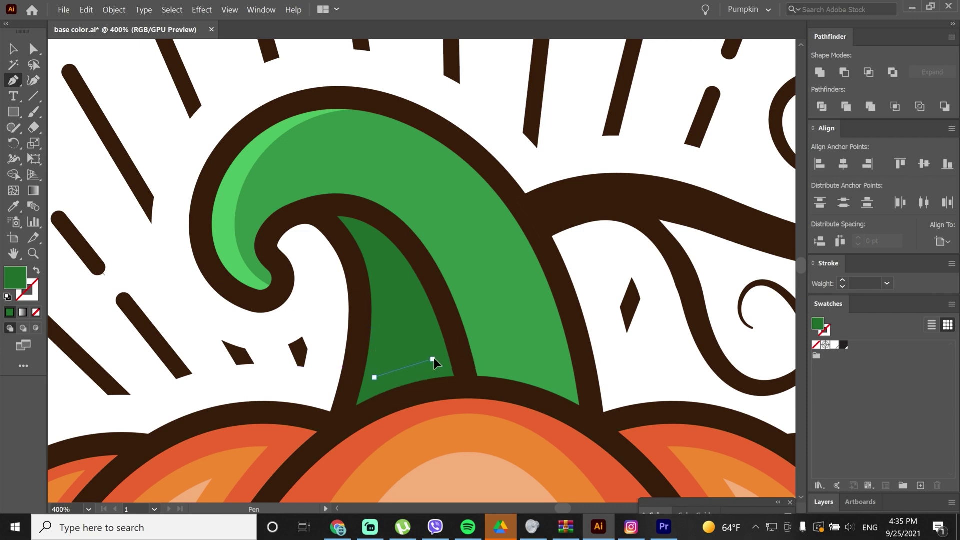
left_click_drag(434, 358, 412, 267)
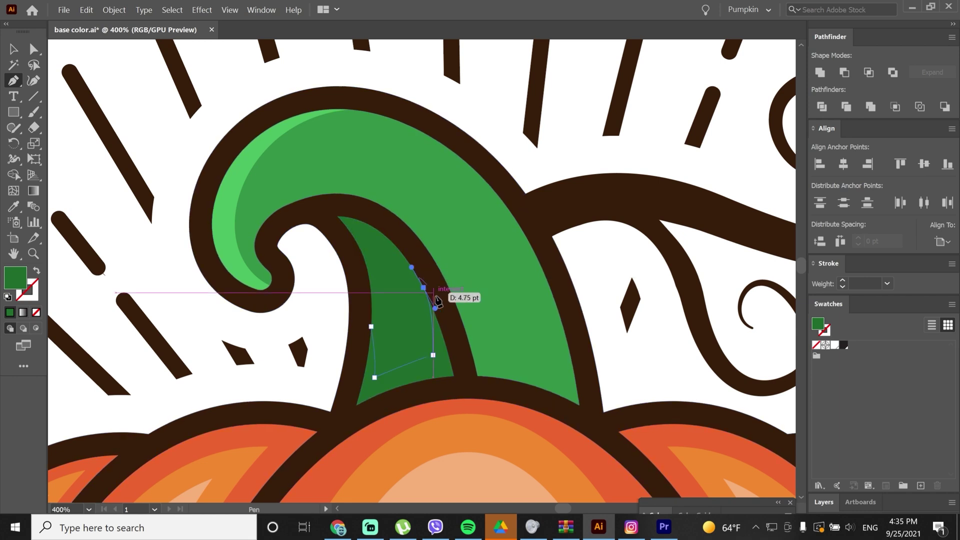
left_click_drag(484, 349, 488, 367)
key("ctrl+z")
left_click_drag(404, 222, 379, 202)
left_click_drag(314, 172, 303, 187)
left_click_drag(285, 229, 302, 308)
left_click(370, 327)
Subtract the drawn shape from the dark green inner section with Minus Front, leaving a shadow along its base.
key("a")
left_click(431, 378, "shift")
left_click(843, 72)
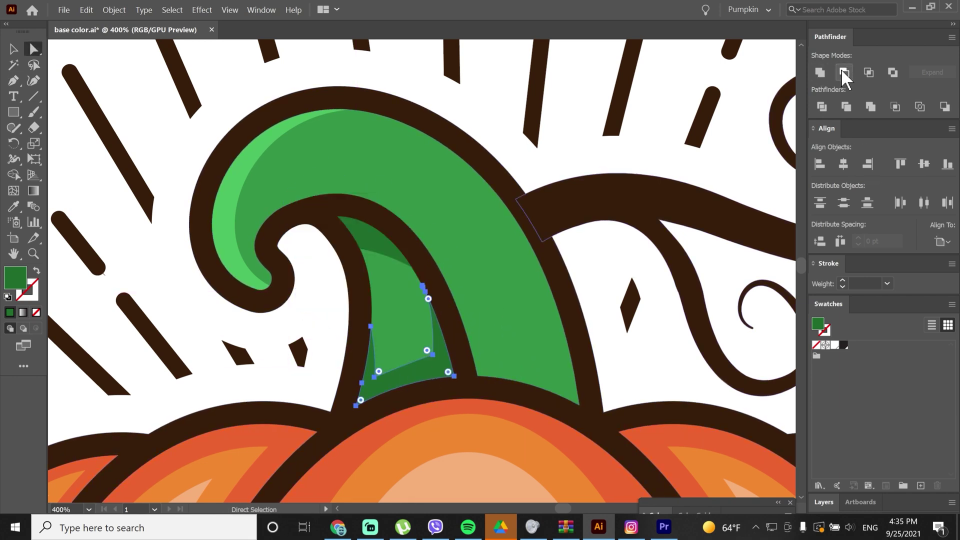
left_click(321, 299)
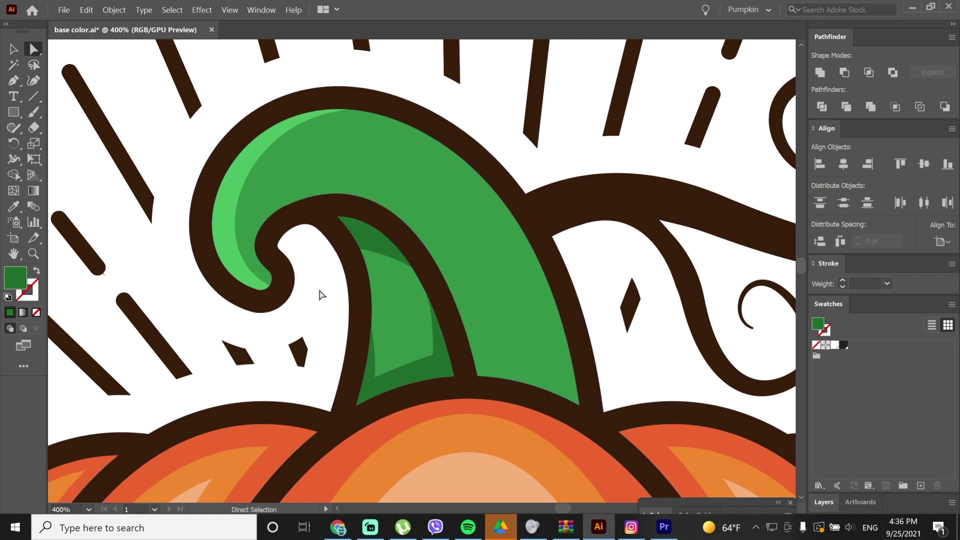
Isolate the inner section's lower shadow and round both of its sharp inner corners.
key("v")
double_click(394, 380)
key("a")
left_click_drag(387, 359, 371, 385)
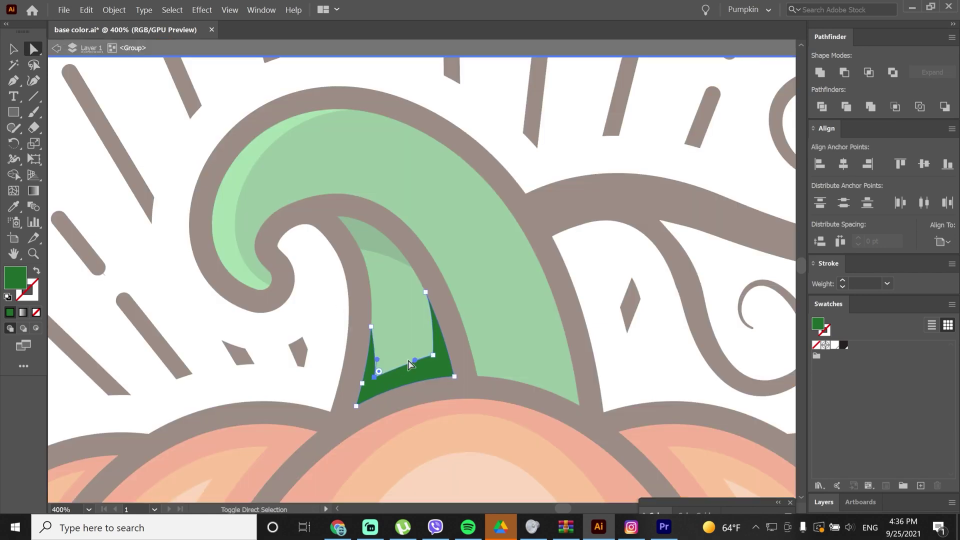
left_click(432, 355, "shift")
left_click_drag(426, 348, 418, 341)
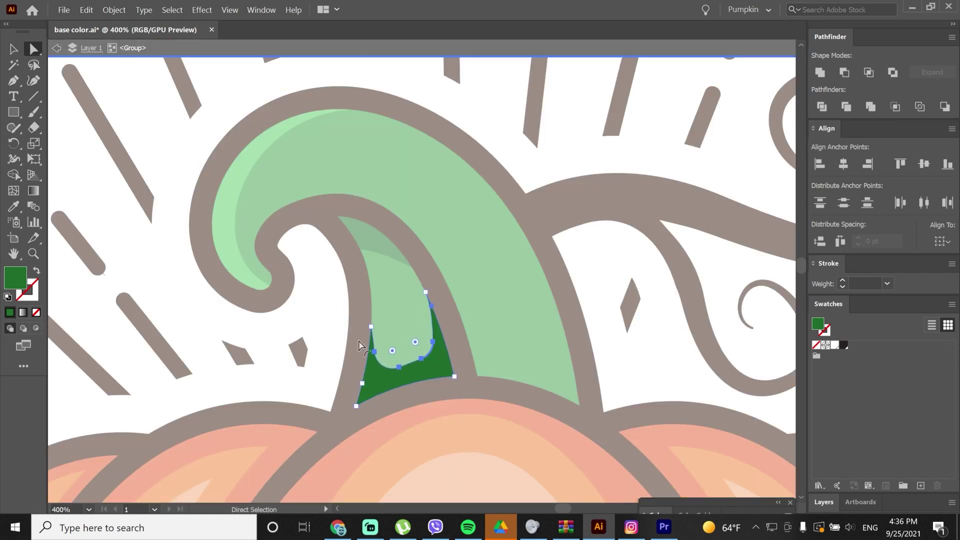
key("Escape")
left_click(321, 354)
Draw a closed dark green Pen shape around the base of the main stem, with an angular notch along its upper edge.
key("p")
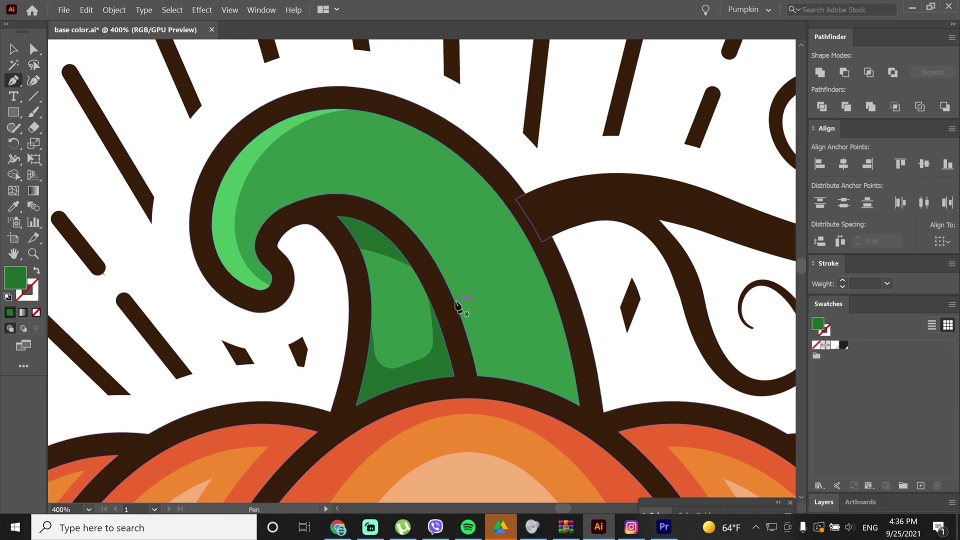
left_click(453, 301)
left_click_drag(490, 352, 577, 388)
key("ctrl+z")
left_click(490, 353)
left_click(560, 380)
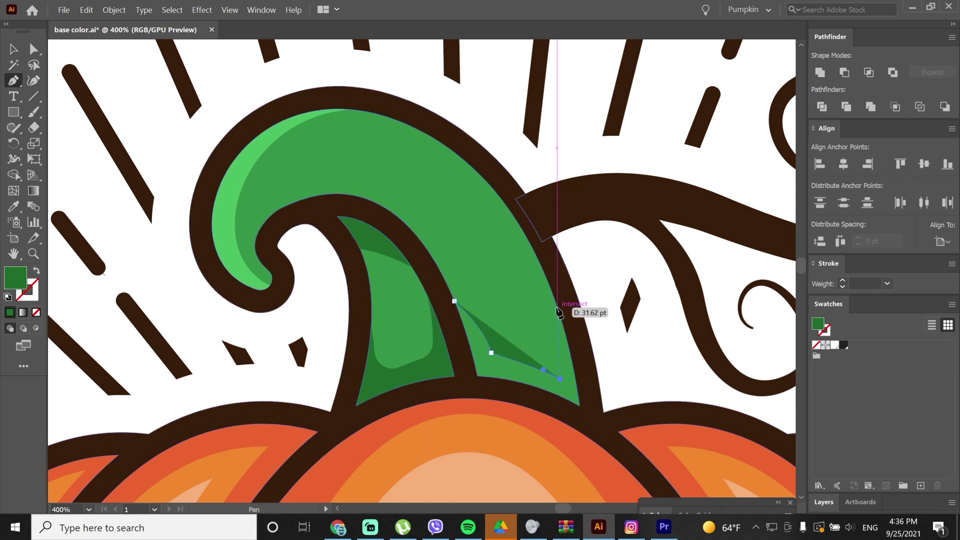
left_click_drag(556, 308, 552, 287)
left_click_drag(614, 387, 620, 400)
left_click_drag(599, 436, 553, 440)
left_click_drag(475, 424, 472, 420)
left_click(450, 401)
left_click(455, 302)
Duplicate the main stem shape in place and intersect the copy with the dark green shape drawn over its base.
key("v")
left_click(576, 284)
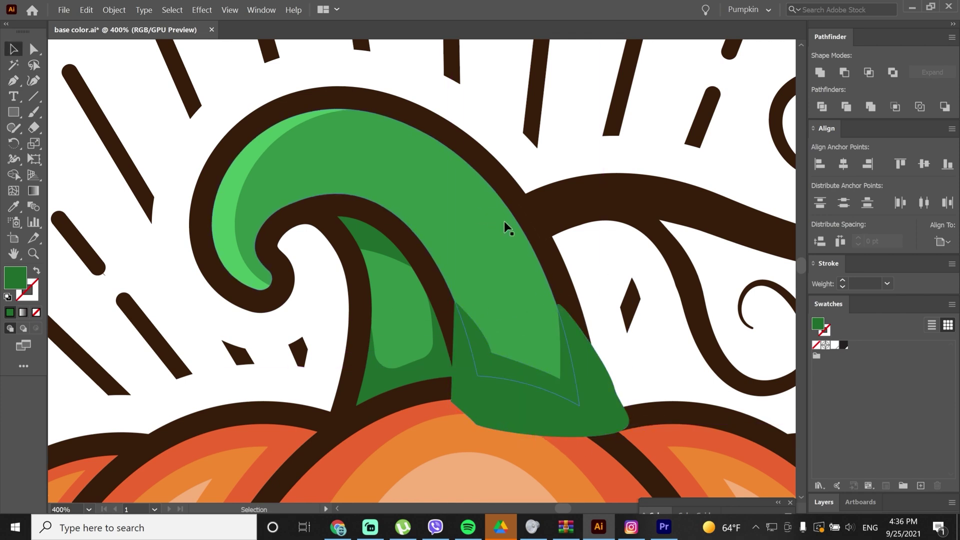
left_click(440, 223)
key("v")
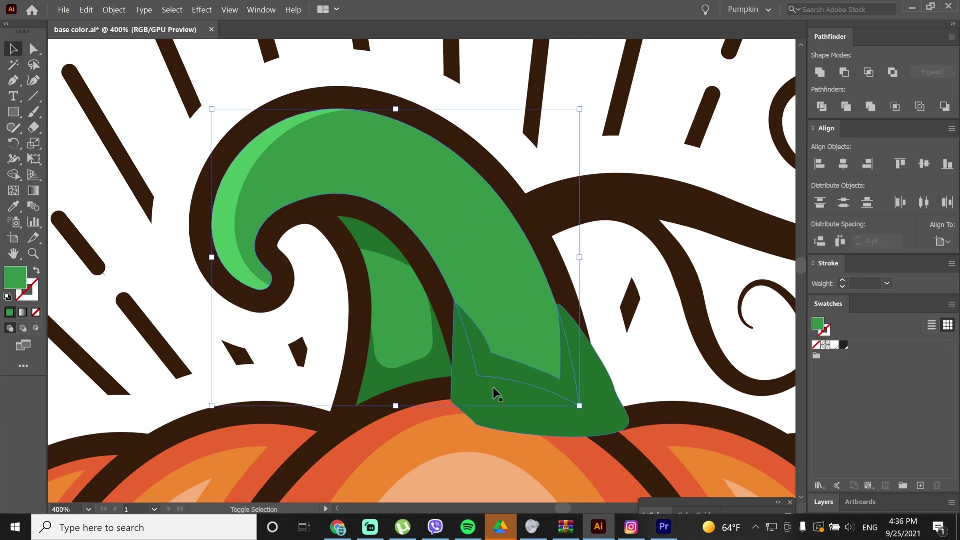
left_click(494, 387, "shift")
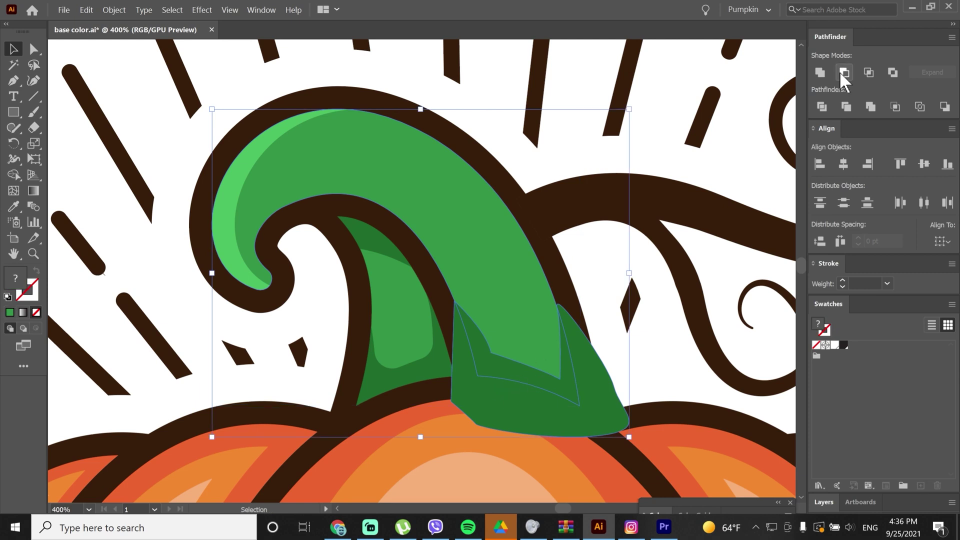
left_click(868, 72)
Isolate the main stem's base shadow, round its two inner corners, and leave isolation mode.
double_click(506, 363)
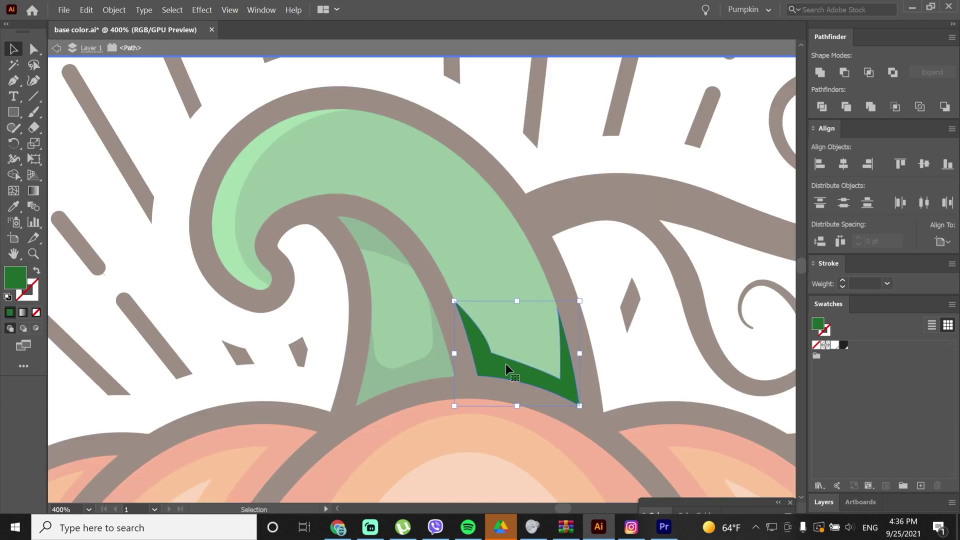
key("a")
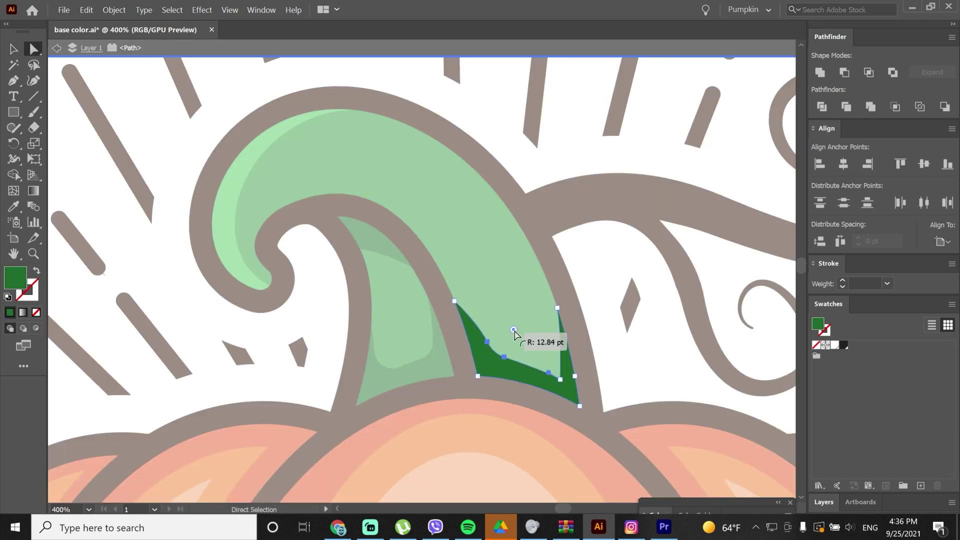
left_click_drag(487, 341, 552, 362)
left_click(499, 331)
left_click(491, 352)
double_click(624, 344)
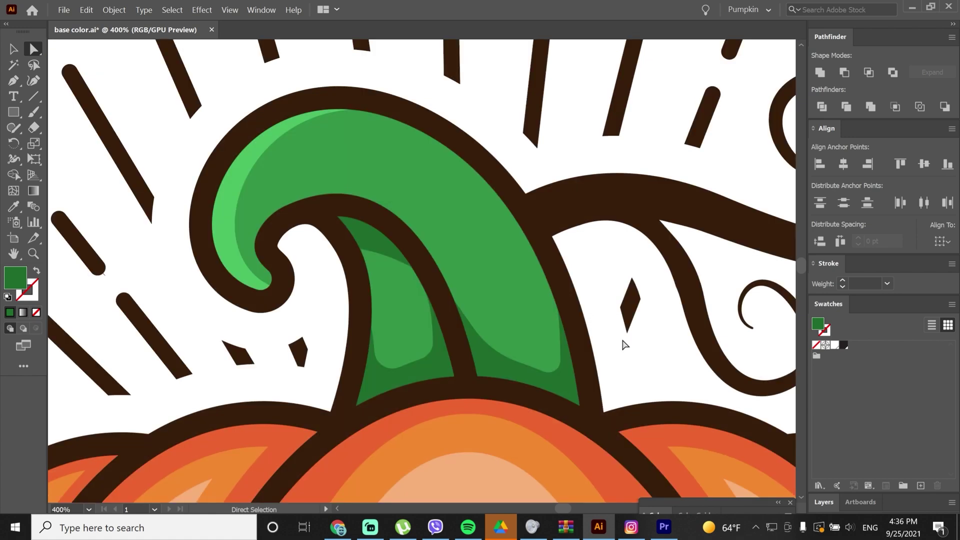
left_click(319, 174)
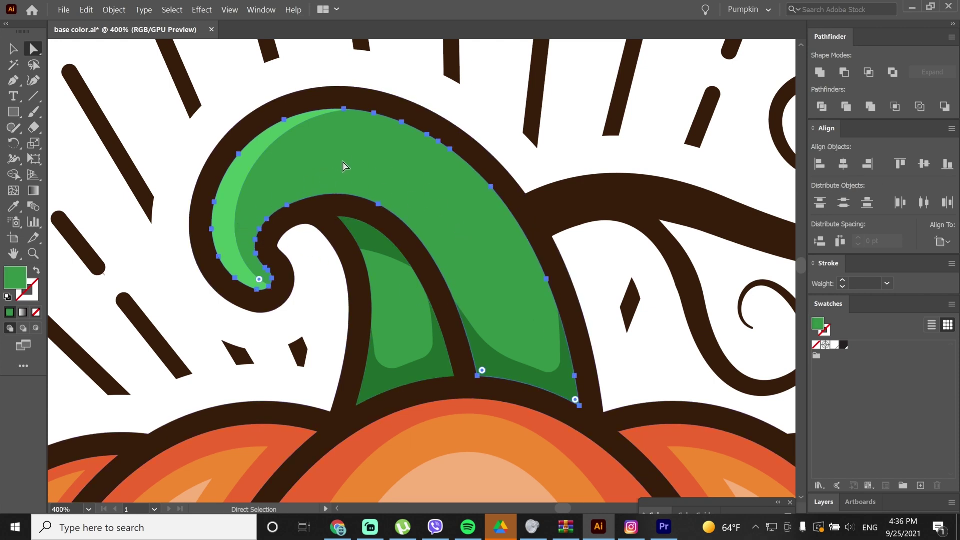
left_click(489, 120)
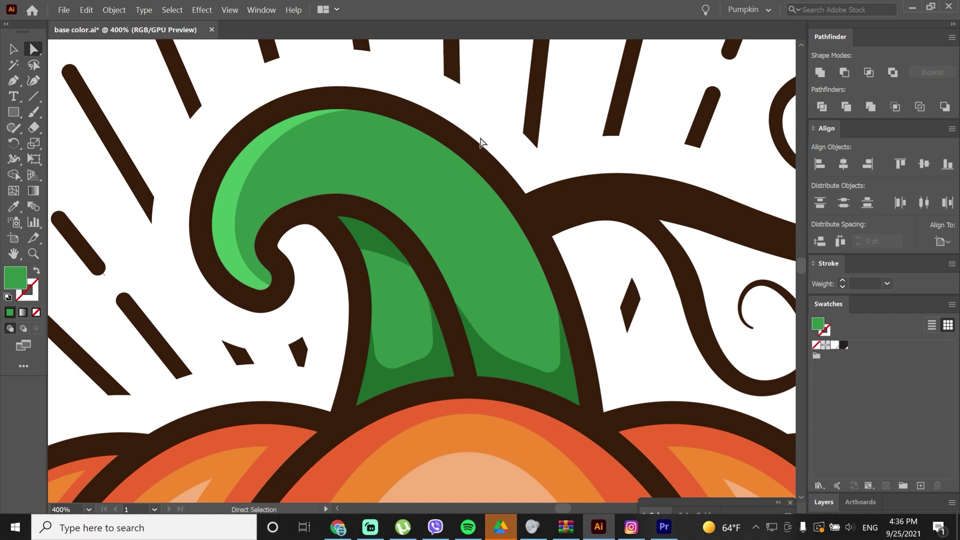
Divide the main stem's green base shape along the light green highlight on its curled tip.
left_click(324, 148)
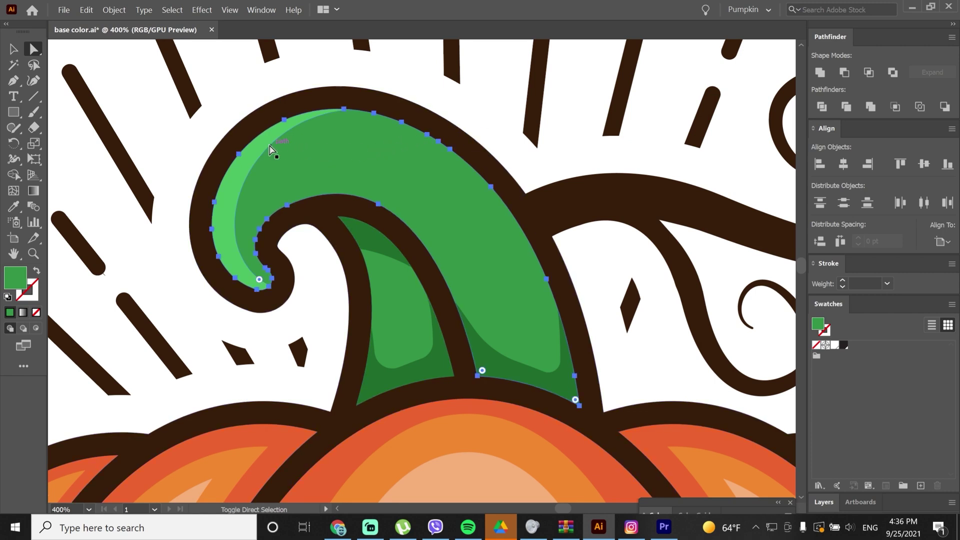
left_click(270, 146, "shift")
left_click(821, 106)
left_click(492, 120)
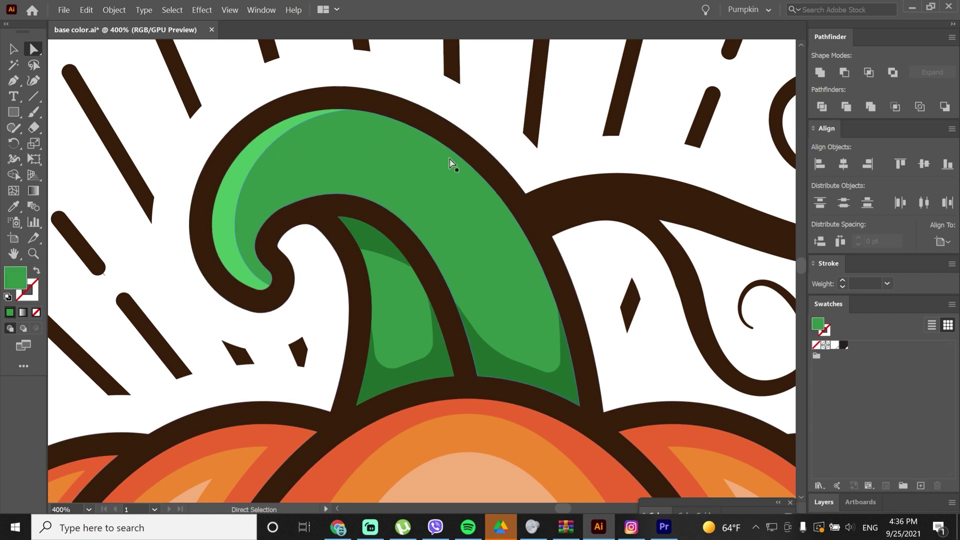
Offset the divided main stem area inward to form a slim inner shape and fill it with the light green sampled from the tip highlight.
left_click(412, 164)
key("ctrl+shift+o")
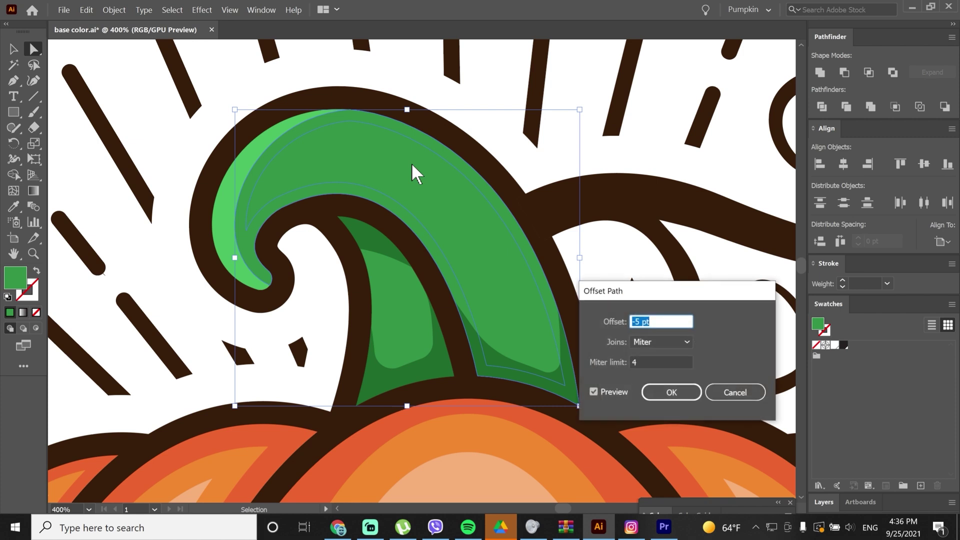
key("Return")
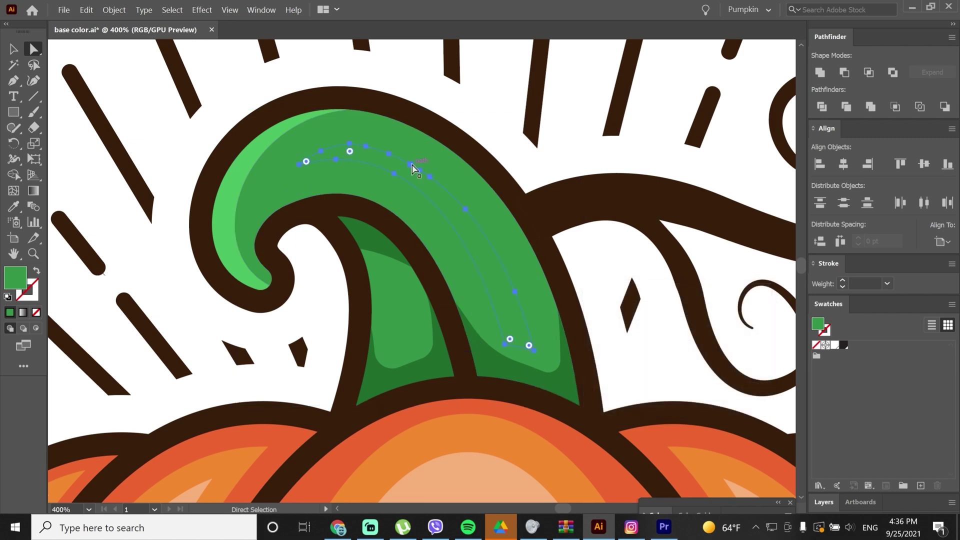
key("i")
left_click(278, 124)
key("v")
key("ctrl+shift+a")
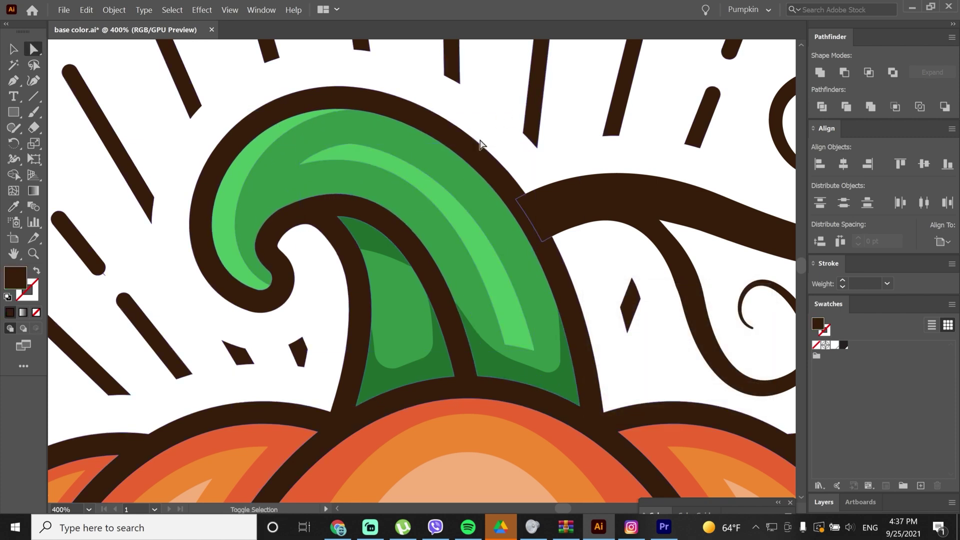
Move the new light green highlight slightly up and right, closer to the main stem's outer edge, and deselect everything.
key("a")
left_click_drag(445, 198, 455, 189)
key("v")
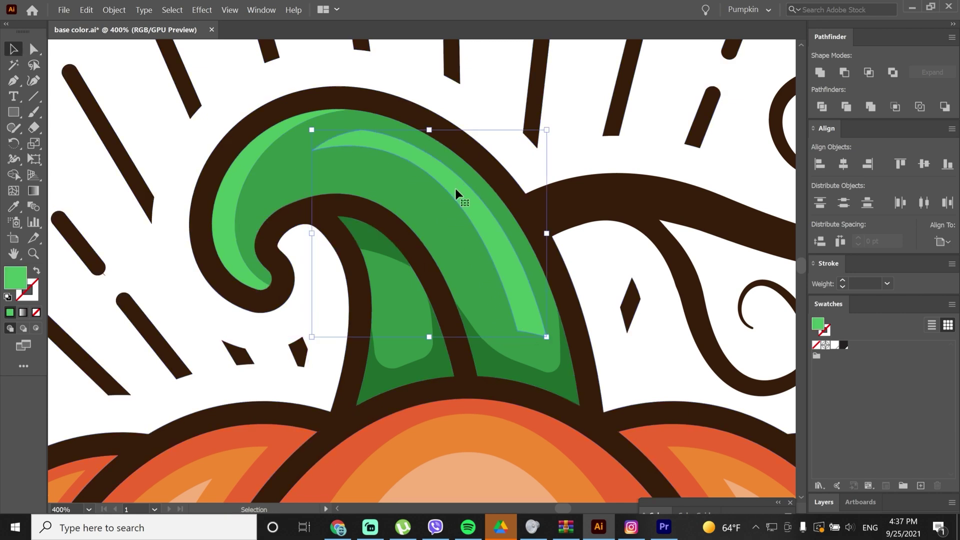
scroll(411, 203, "down", 1)
left_click(411, 203)
key("ctrl+0")
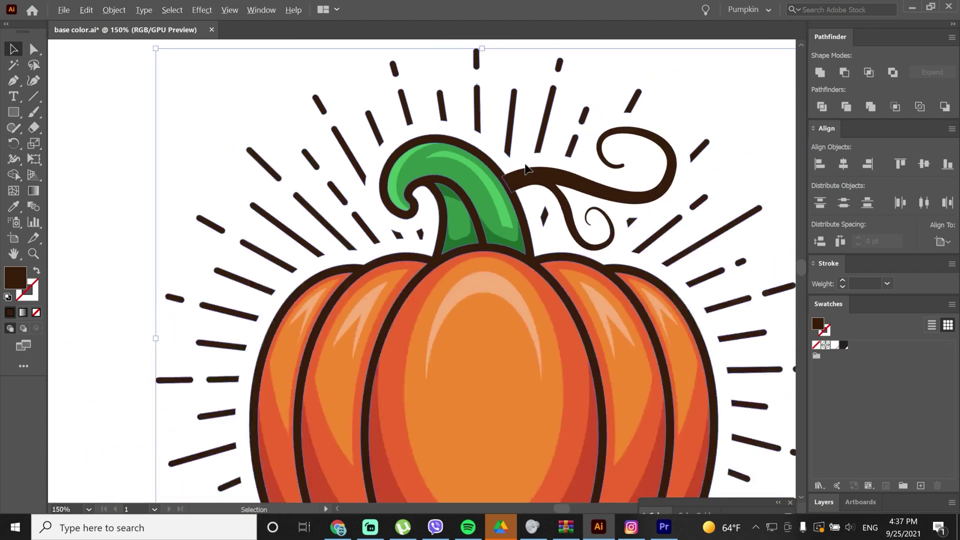
left_click(170, 377)
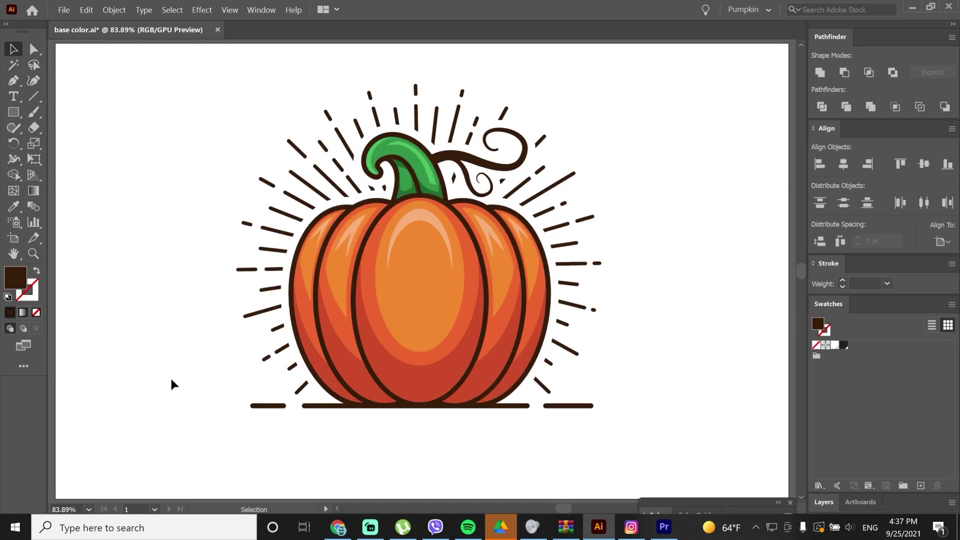